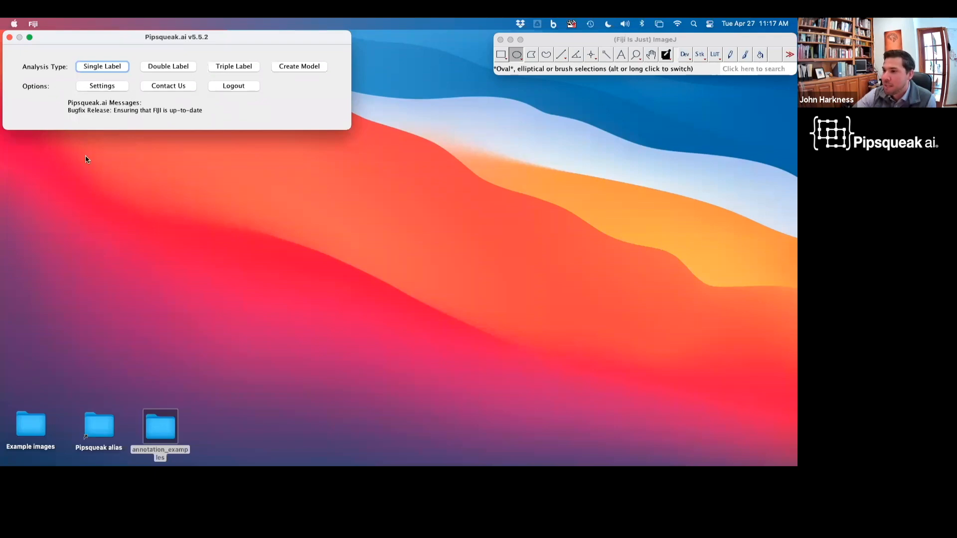
Step: Start a single-label analysis in batch mode
click(122, 68)
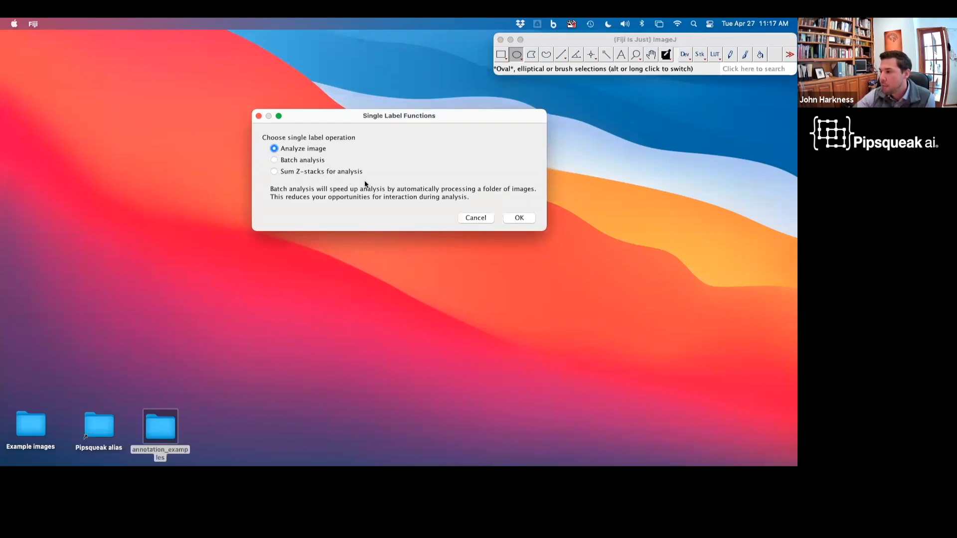
click(289, 161)
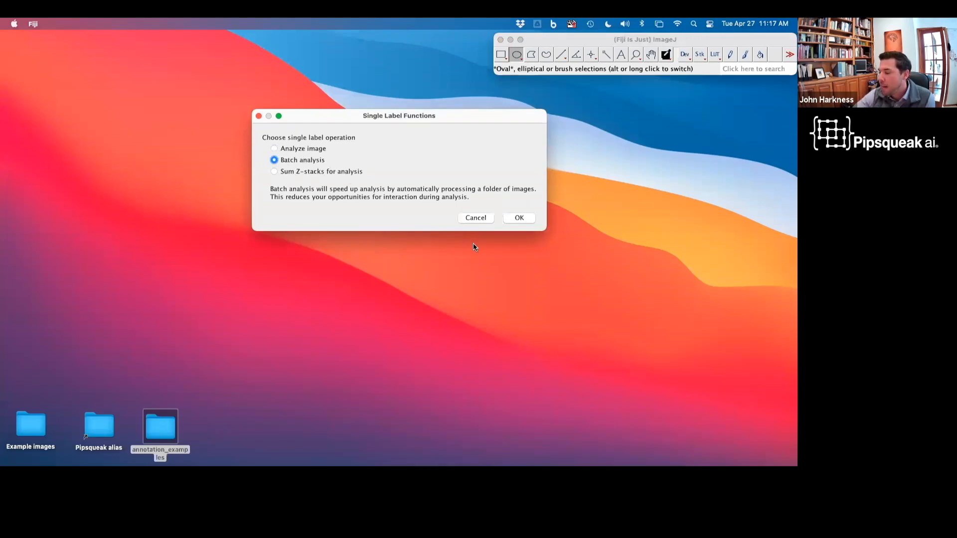
click(522, 218)
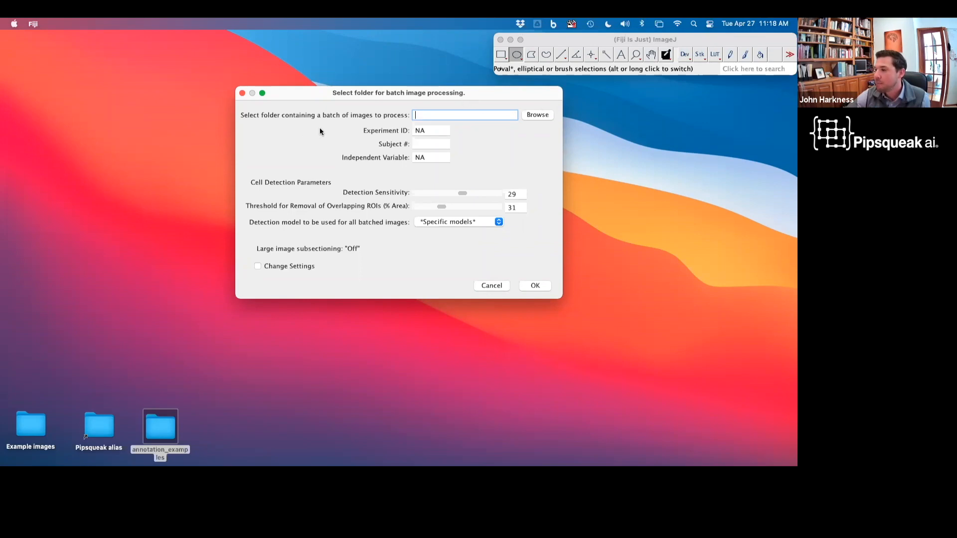
Step: Open the folder browser for the batch images and navigate into the Batch folder of Example images
click(538, 115)
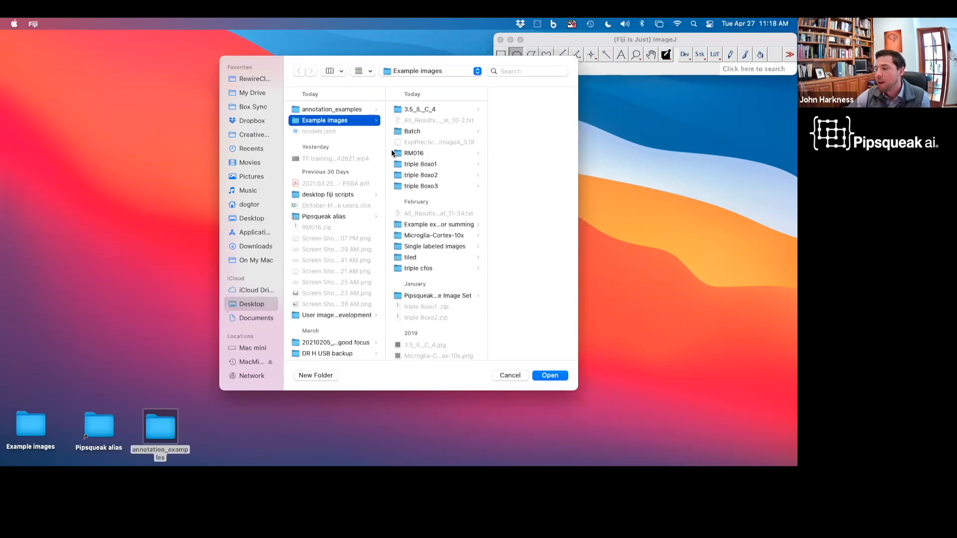
click(409, 131)
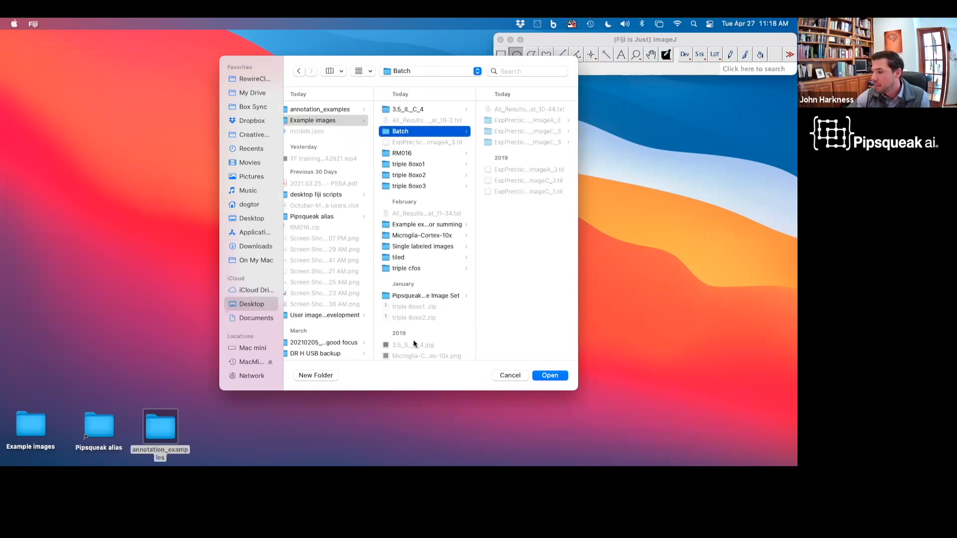
Step: Switch to Finder and gather the three 2019 image files in Batch into a new folder with the selection
click(28, 434)
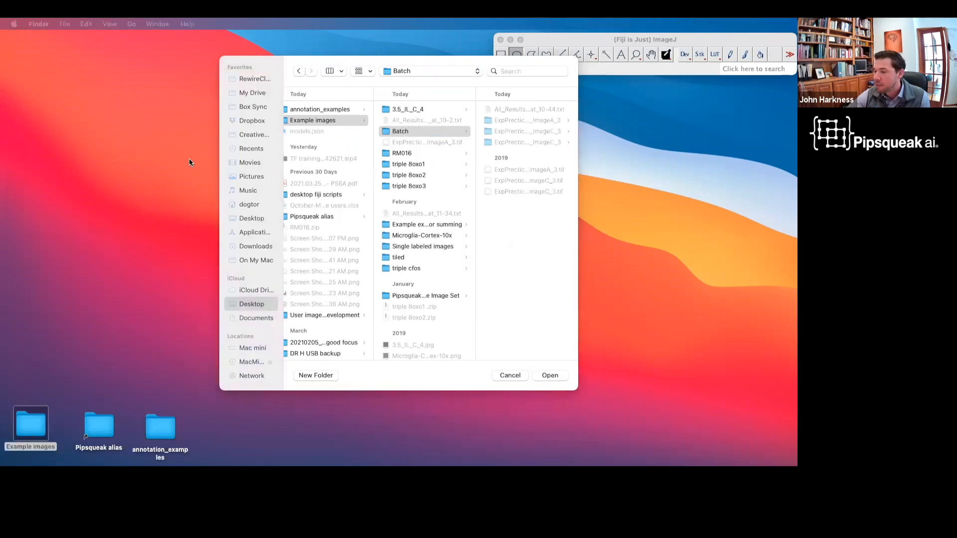
key(super+o)
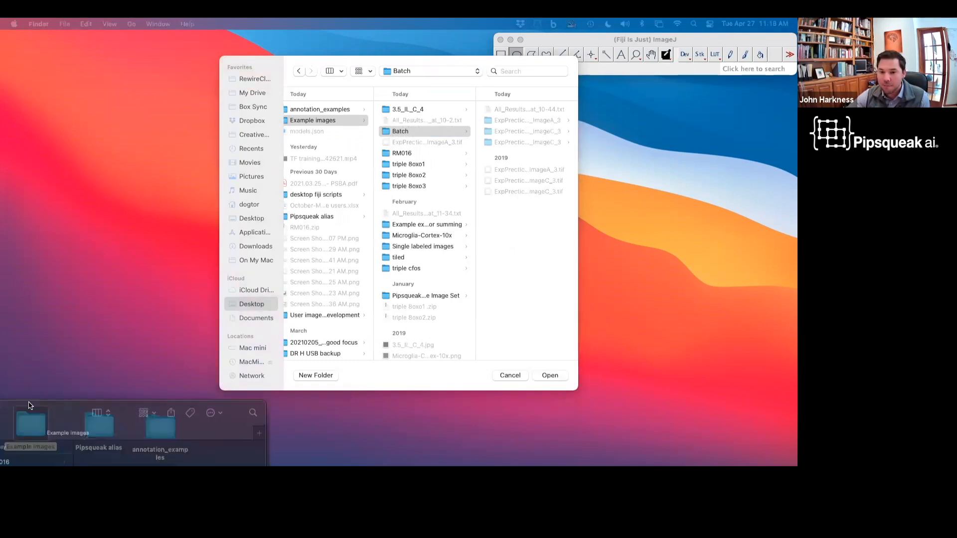
click(400, 161)
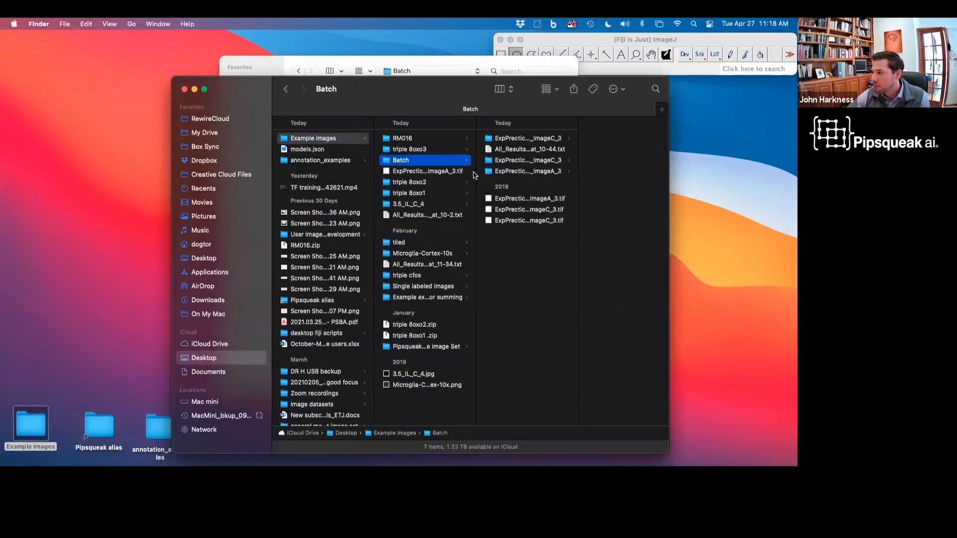
right_click(511, 251)
click(507, 230)
drag(506, 230, 505, 201)
right_click(505, 201)
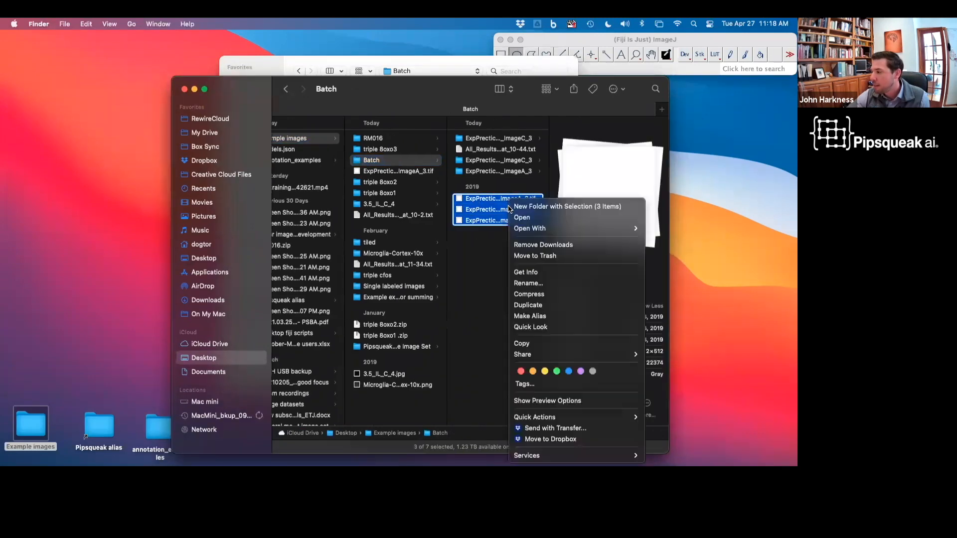
click(595, 305)
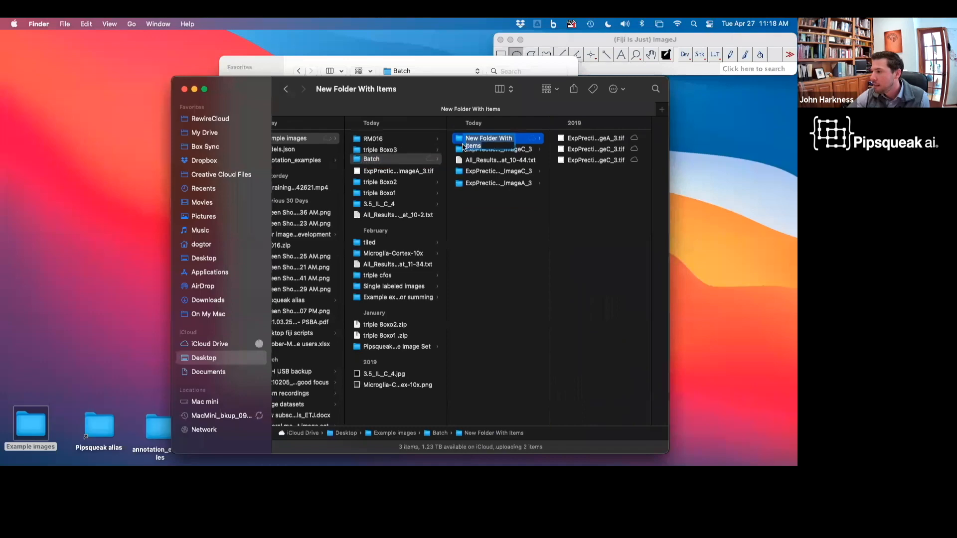
click(494, 241)
click(366, 141)
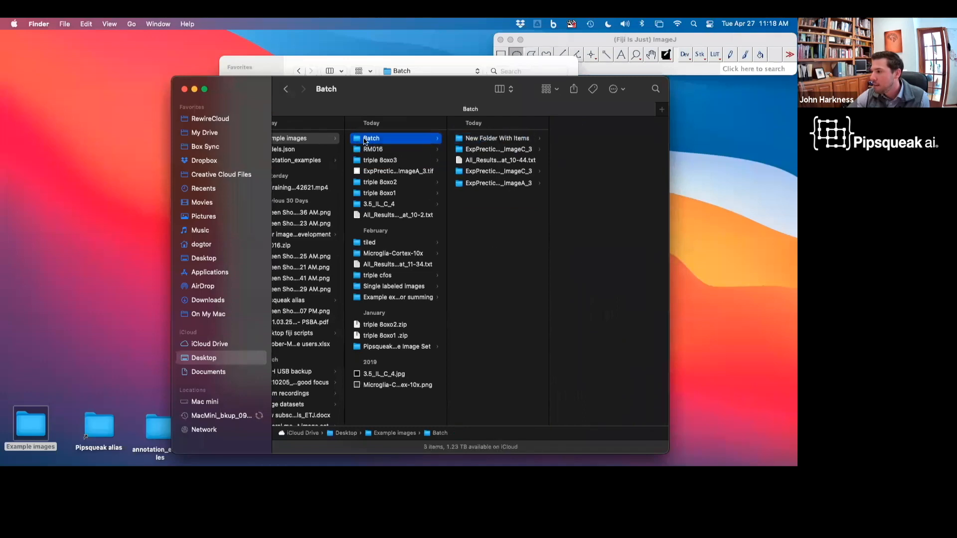
click(183, 89)
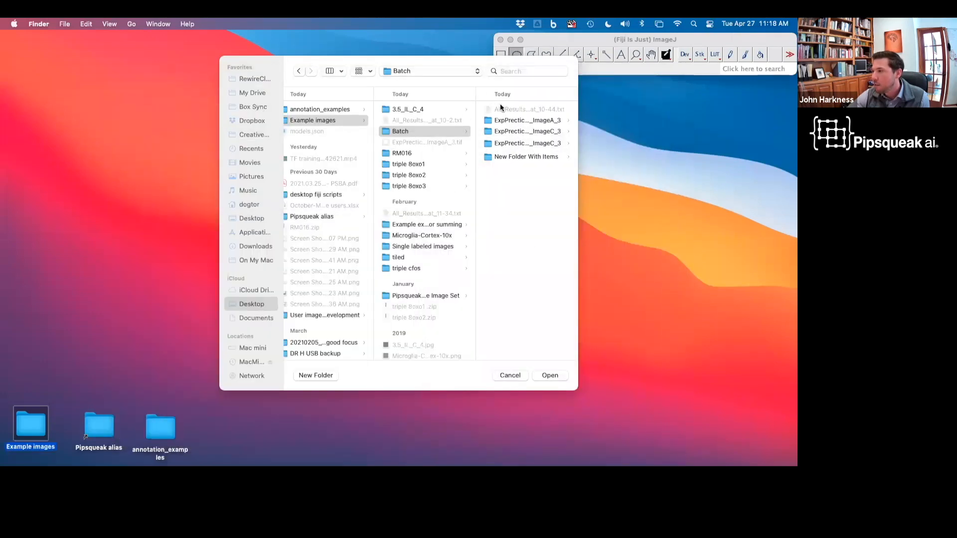
Step: Choose the New Folder With Items folder as the batch image folder
click(510, 157)
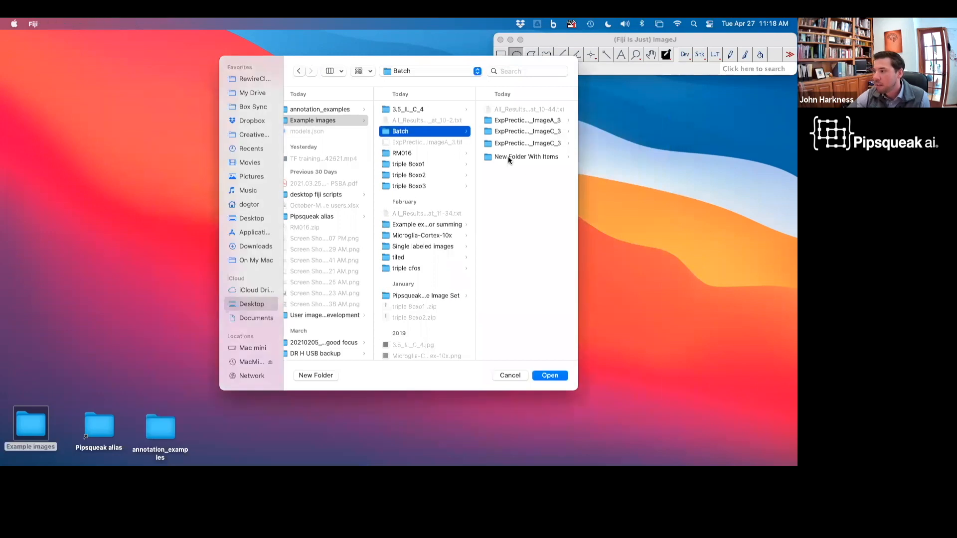
click(509, 157)
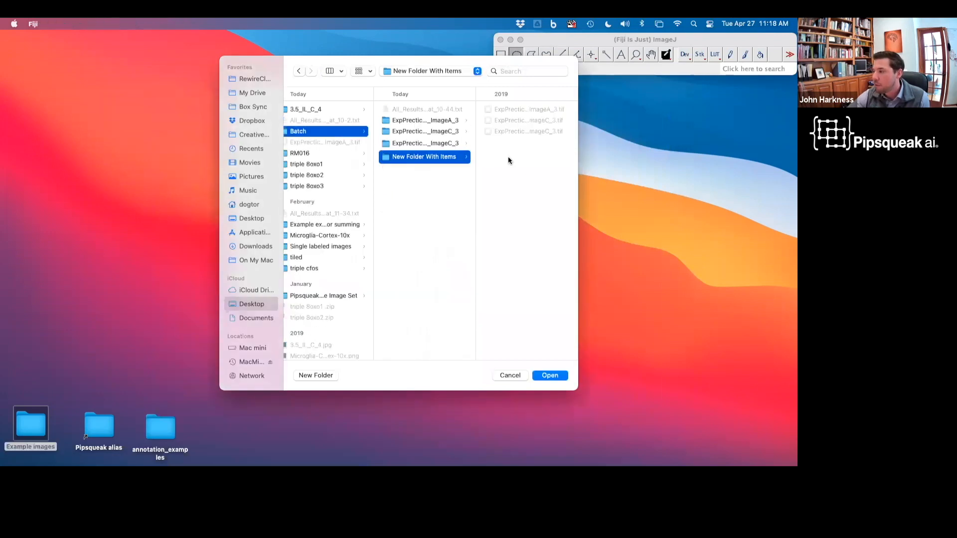
click(549, 376)
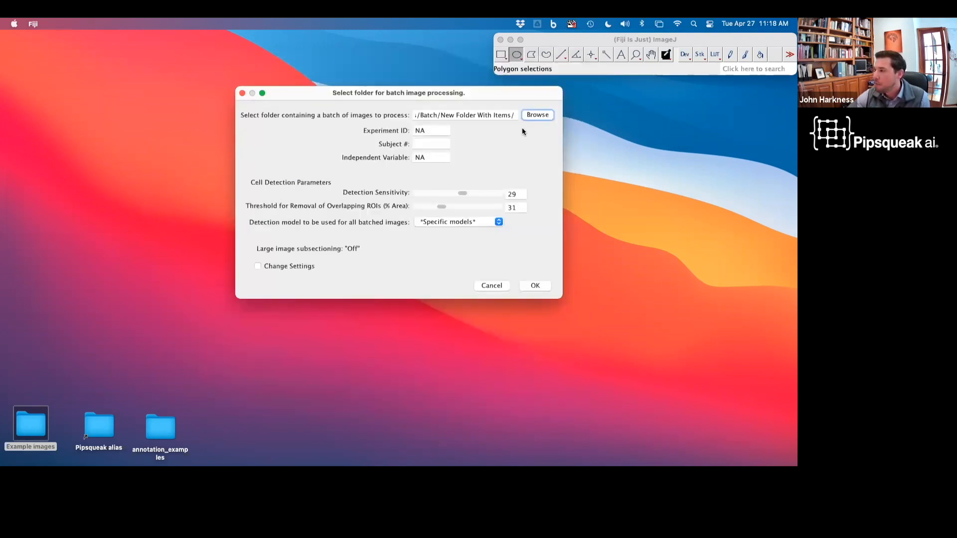
Step: Set the detection model for all batched images to WFA
click(437, 222)
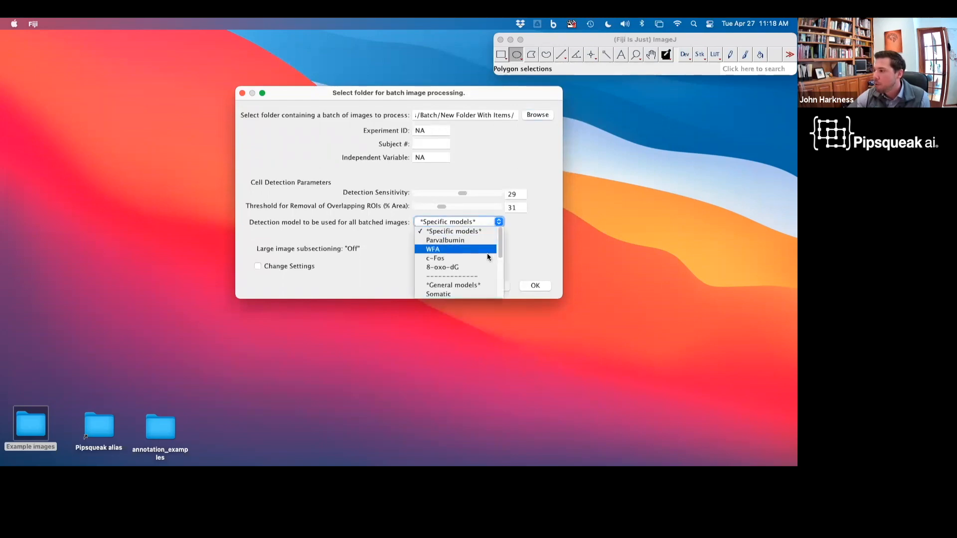
scroll(446, 272, down, 5)
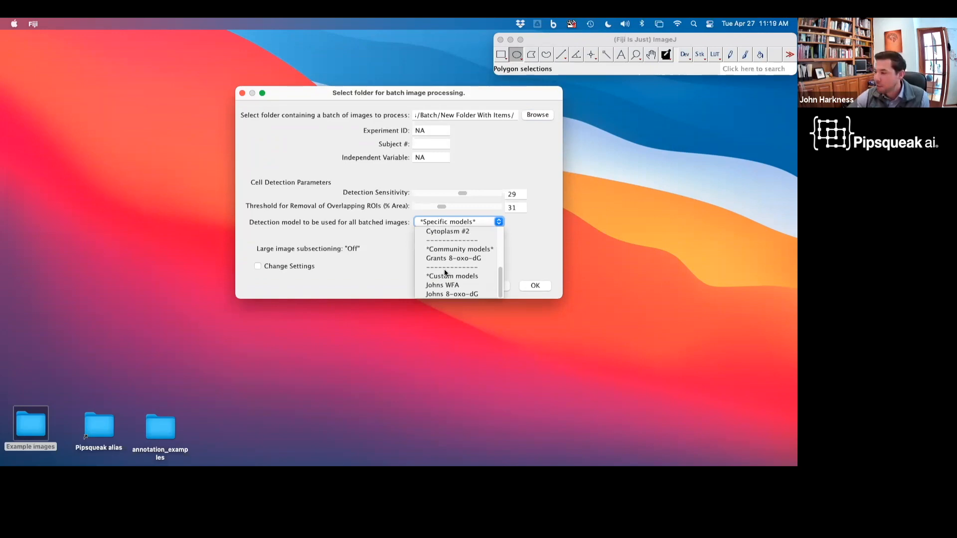
scroll(445, 272, up, 5)
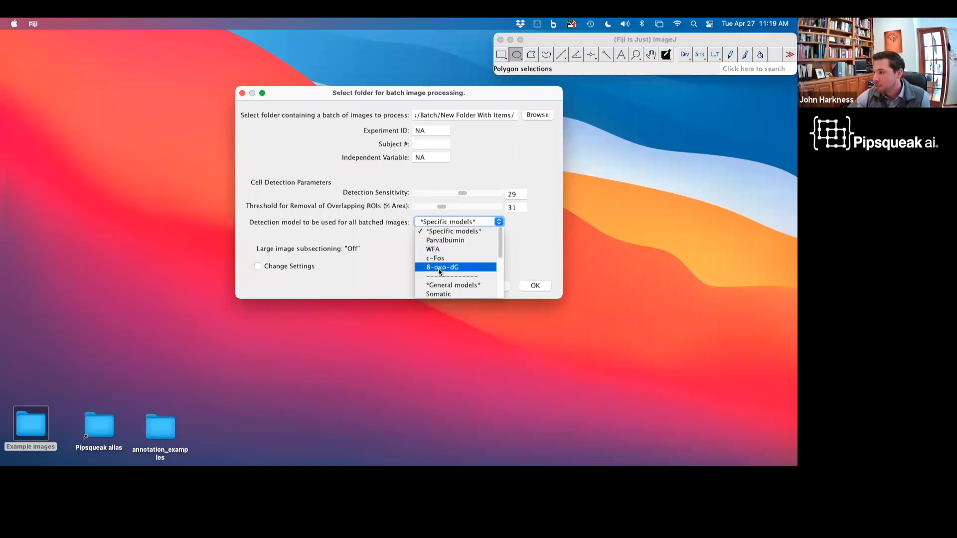
scroll(439, 271, down, 5)
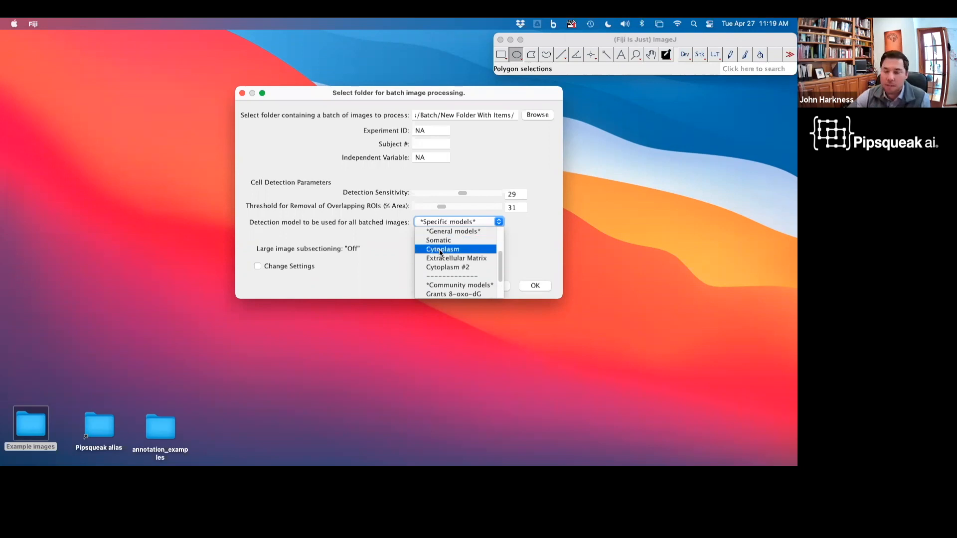
scroll(441, 252, down, 2)
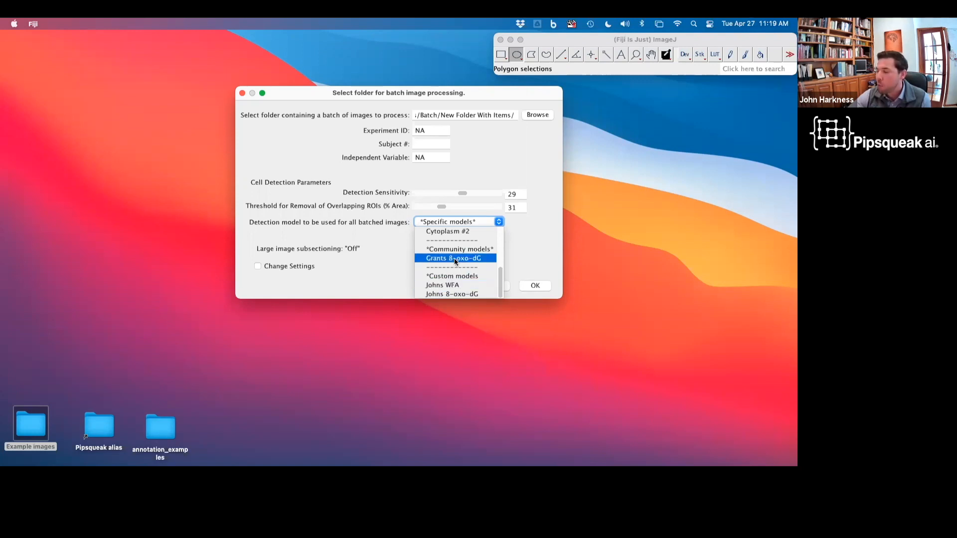
scroll(457, 269, up, 6)
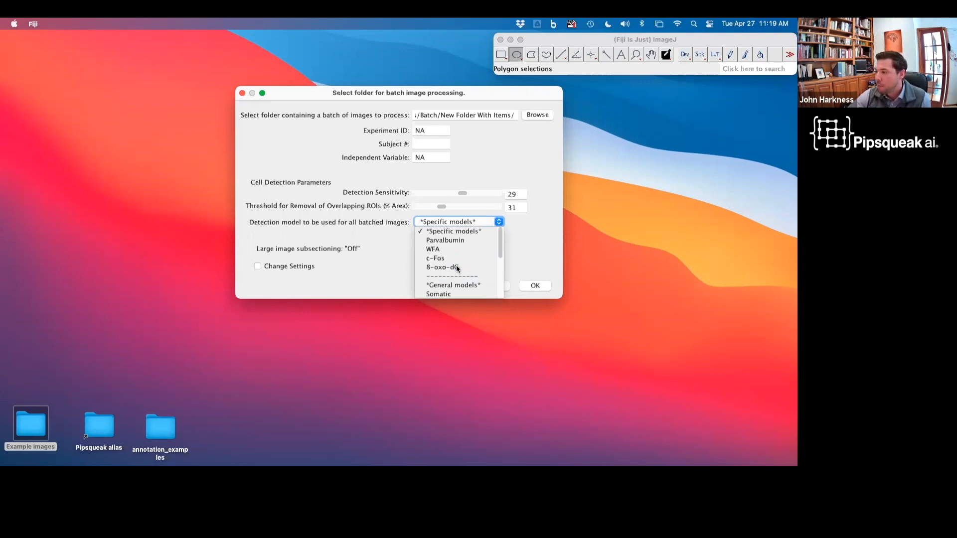
click(446, 252)
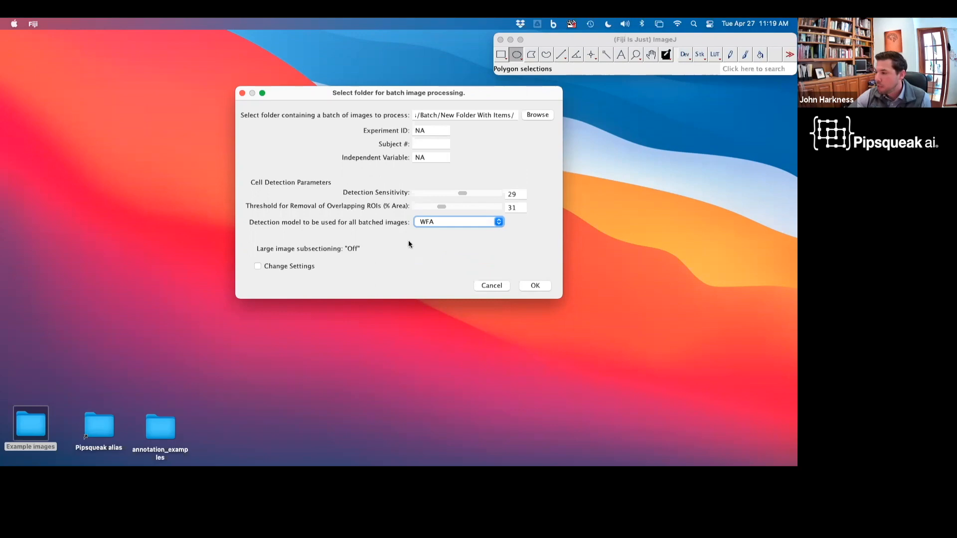
Step: Run the batch detection and acknowledge the detection-complete message
click(533, 287)
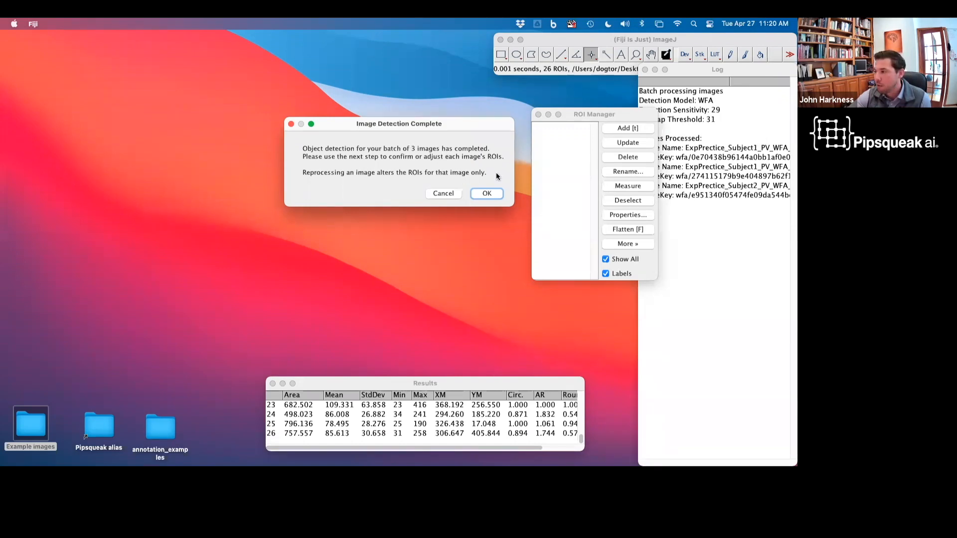
click(487, 194)
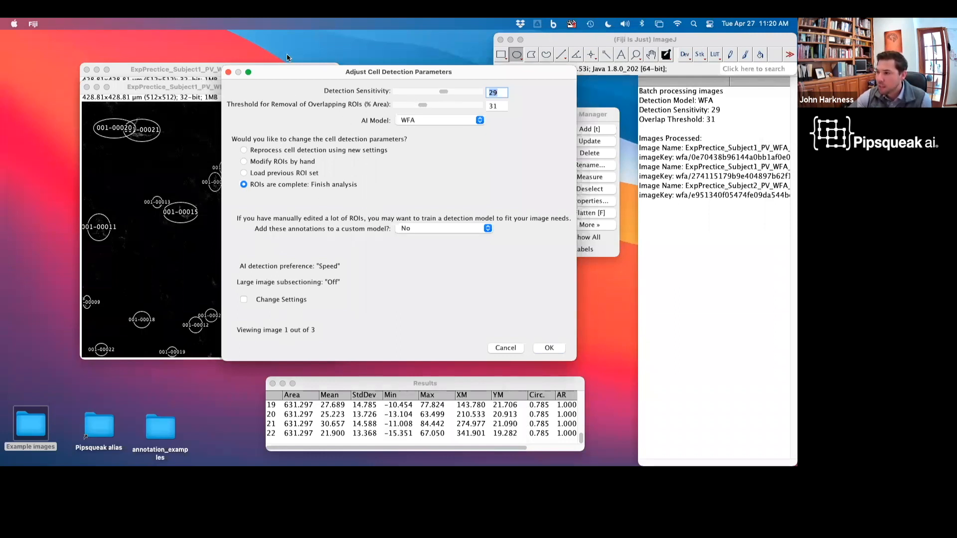
Step: Review the first image's detected ROIs and accept them to finish its analysis
drag(285, 74, 451, 73)
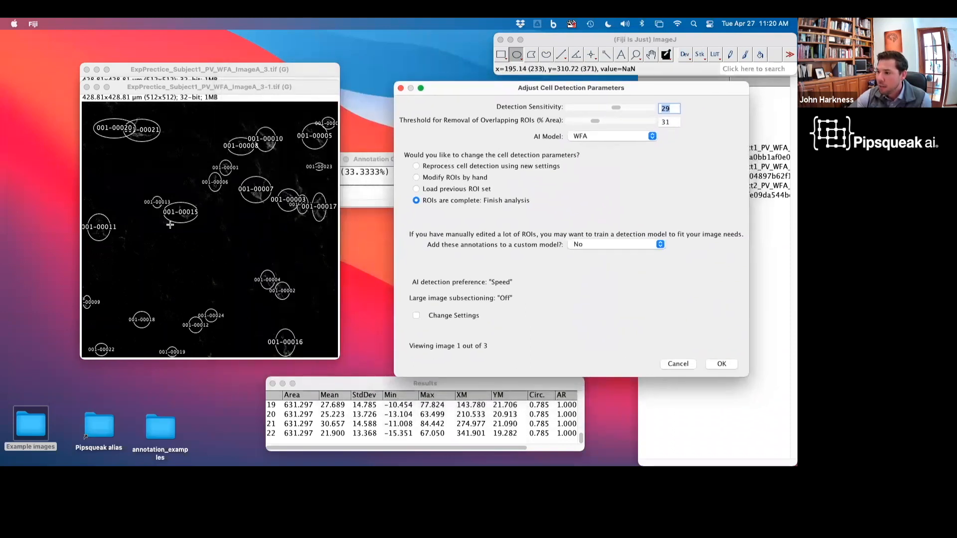
click(181, 213)
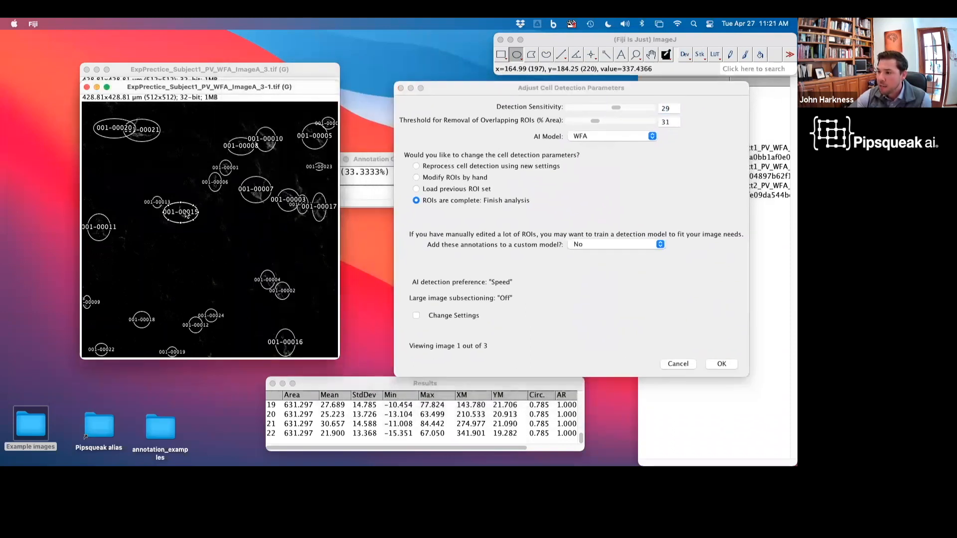
drag(186, 215, 191, 217)
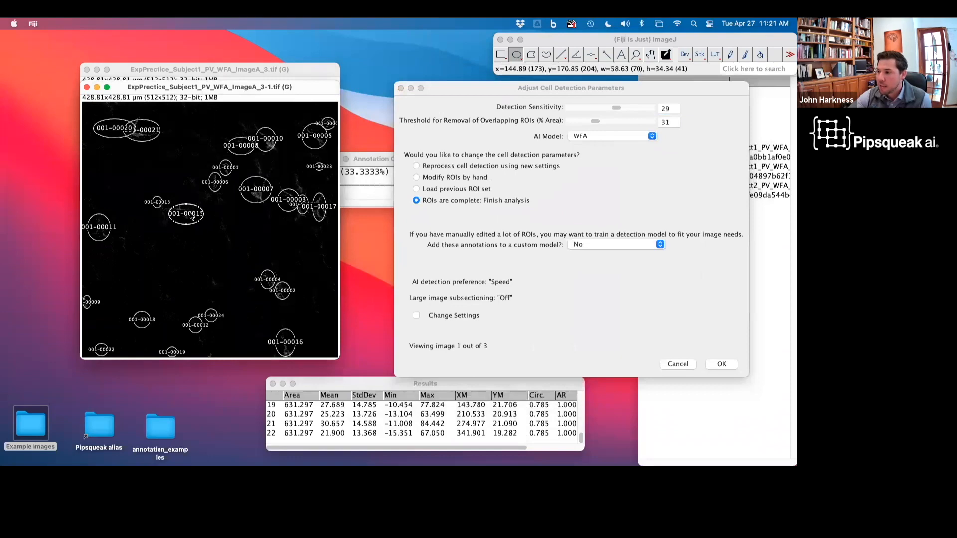
drag(500, 88, 389, 86)
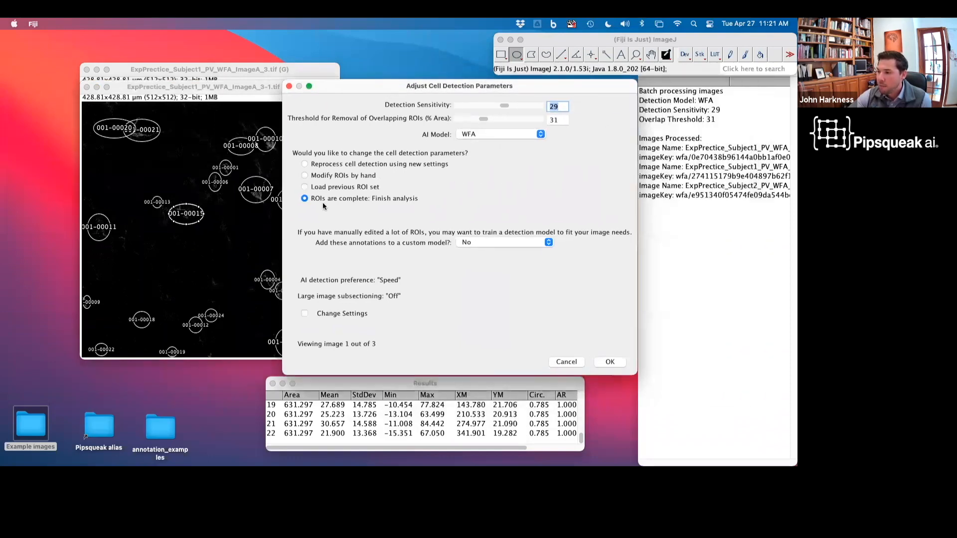
click(611, 362)
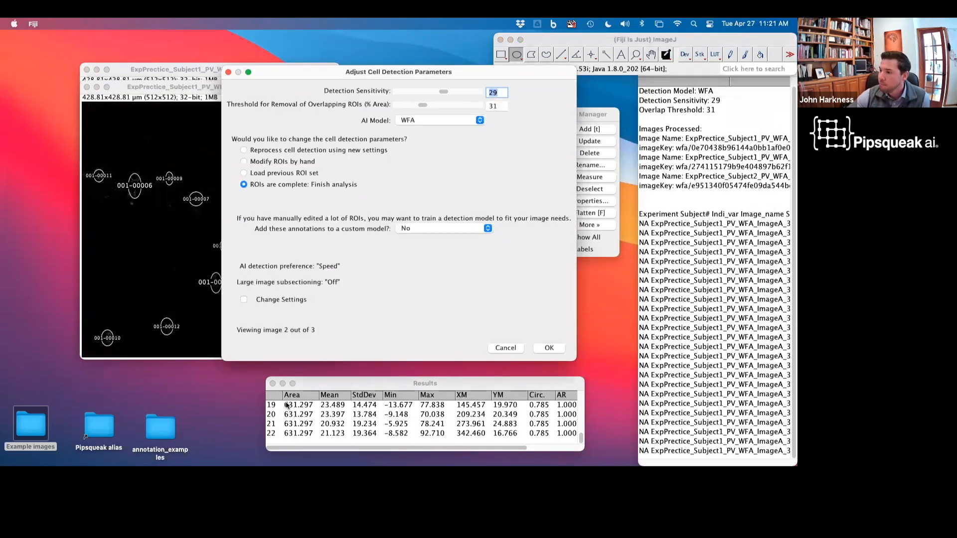
Step: Examine the options for adding these annotations to a custom model
click(471, 228)
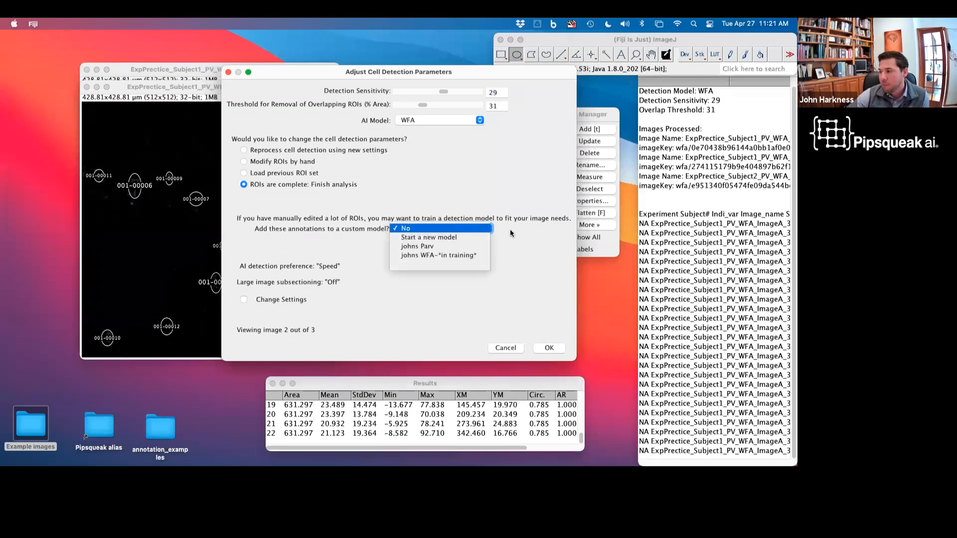
click(488, 230)
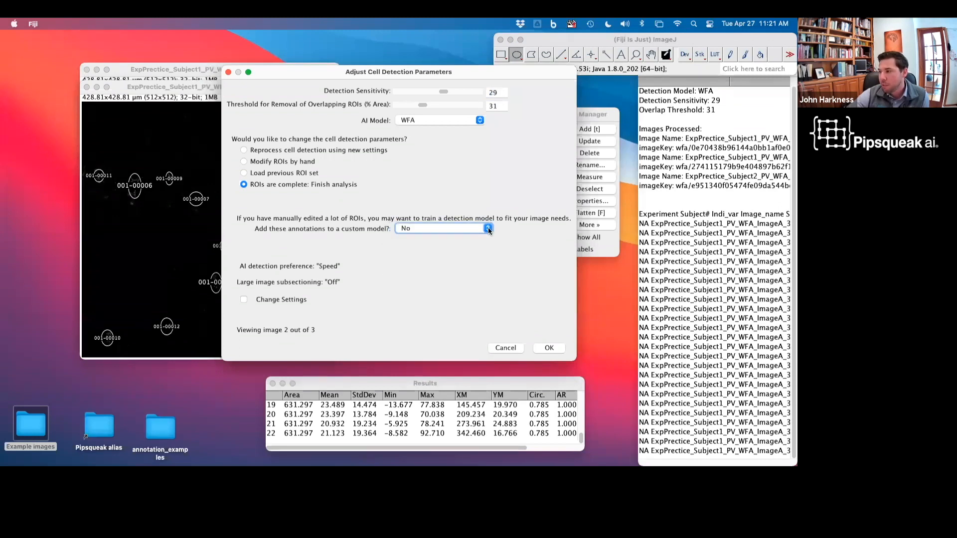
click(429, 231)
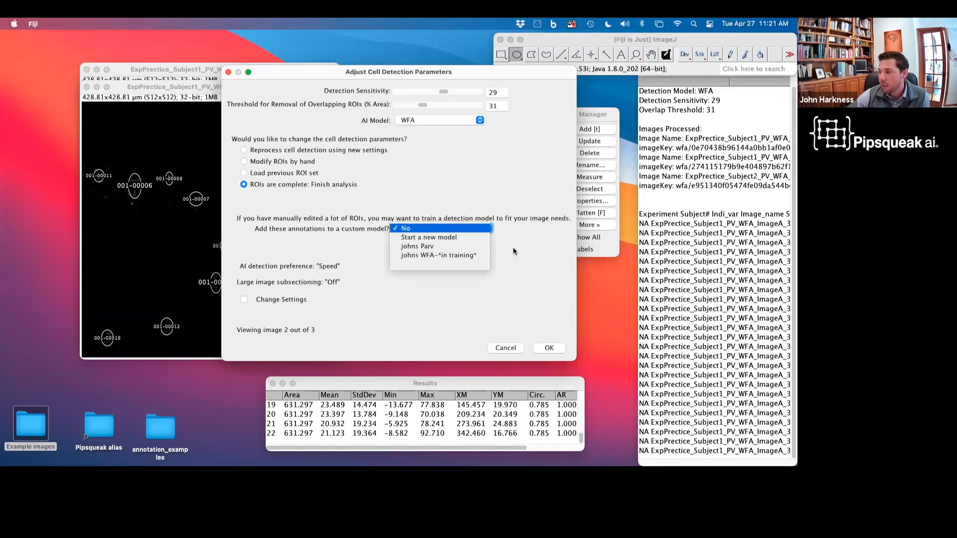
click(461, 229)
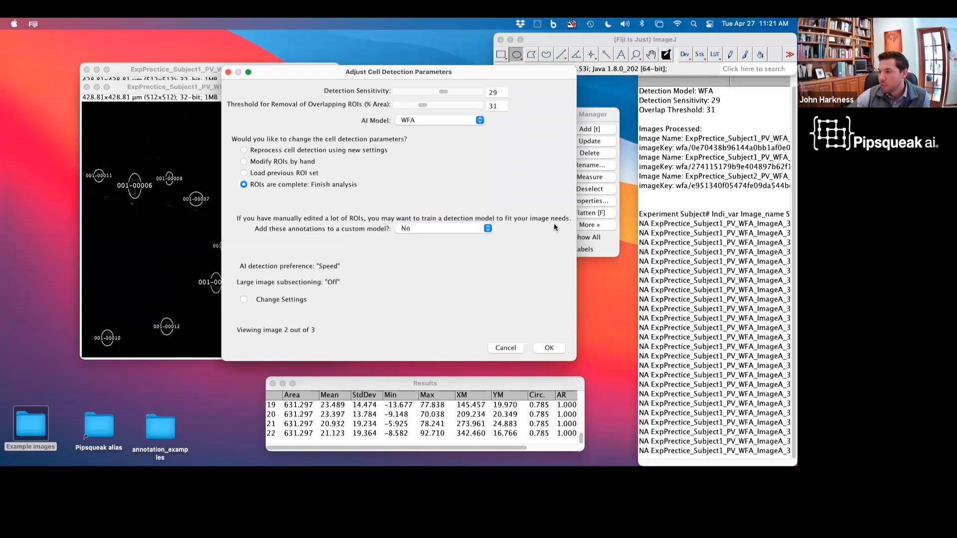
Step: Accept the ROIs of the second and third images to complete the batch
click(549, 348)
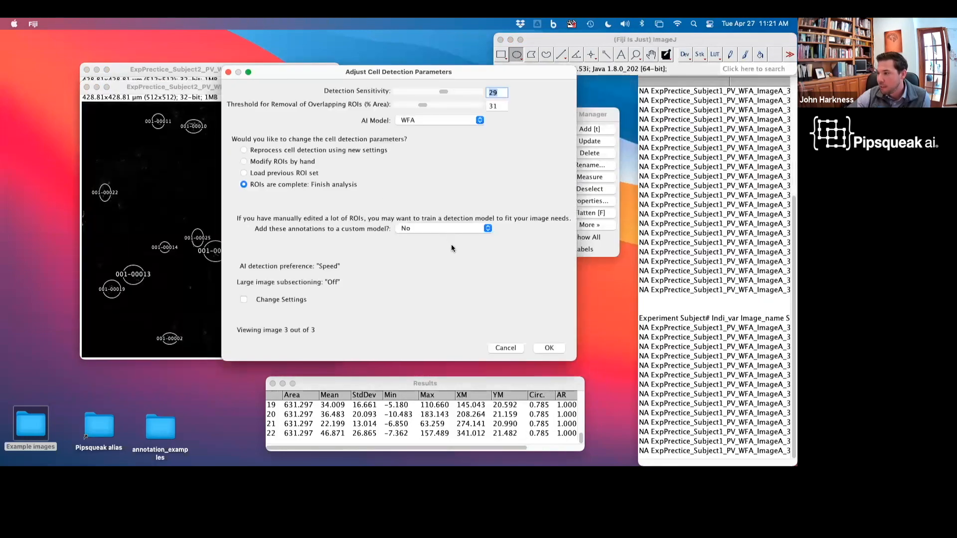
click(549, 348)
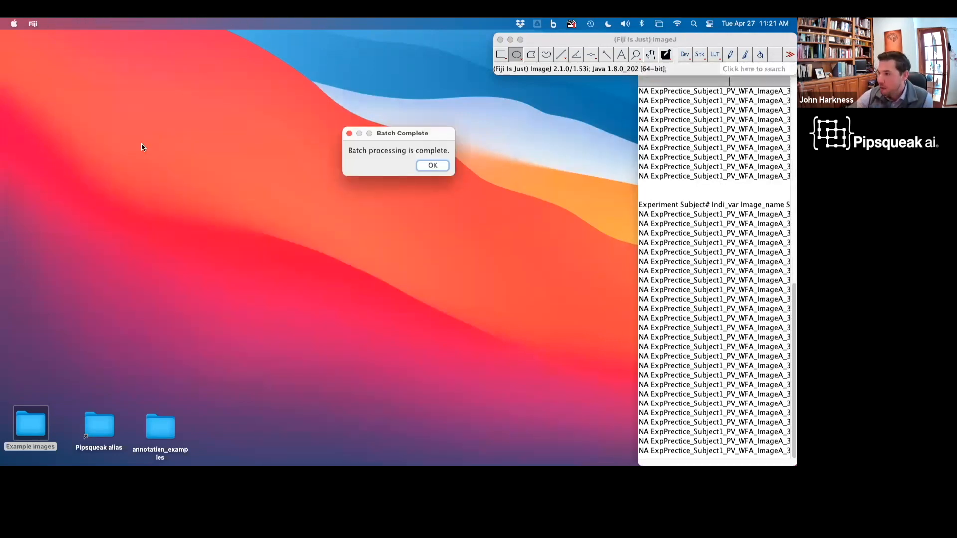
Step: Dismiss the batch-complete message and start a single-label analysis of one image
click(431, 168)
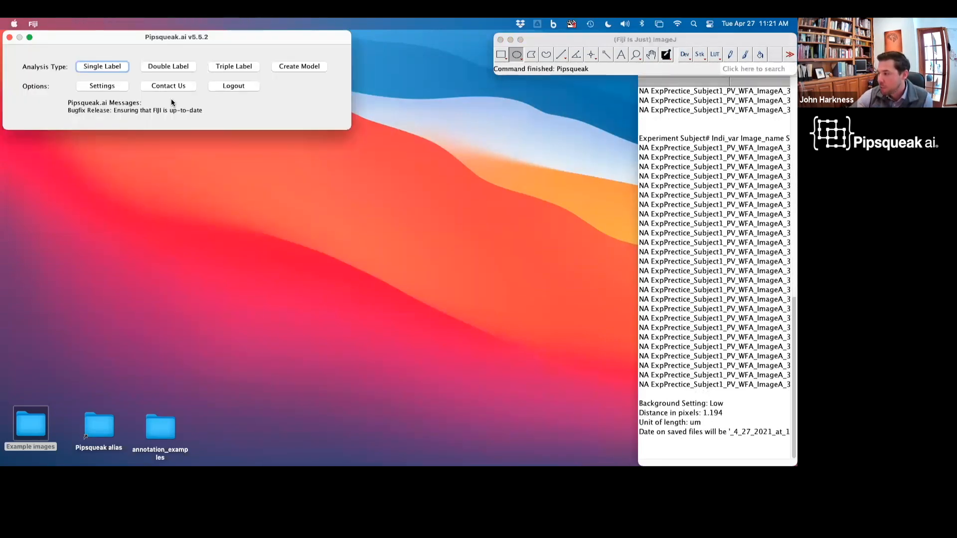
click(112, 70)
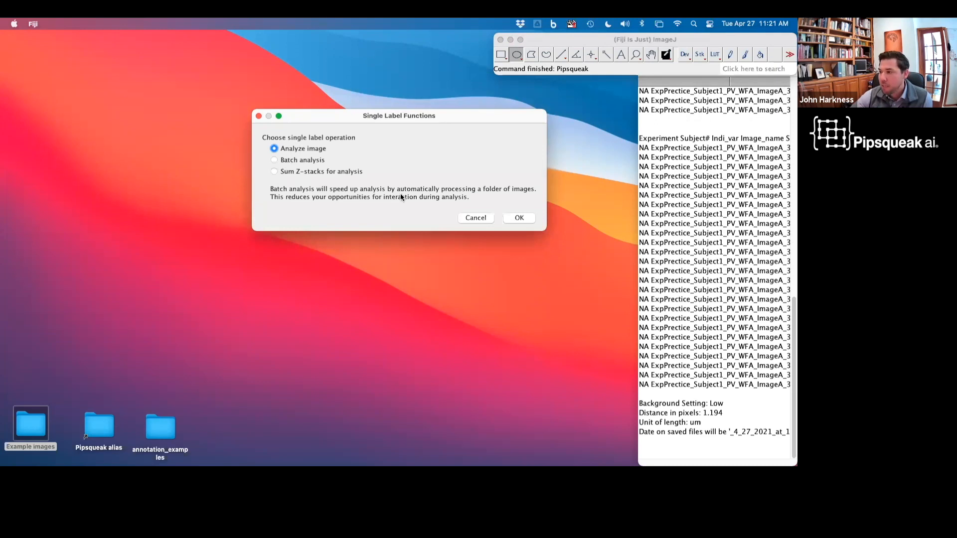
click(511, 223)
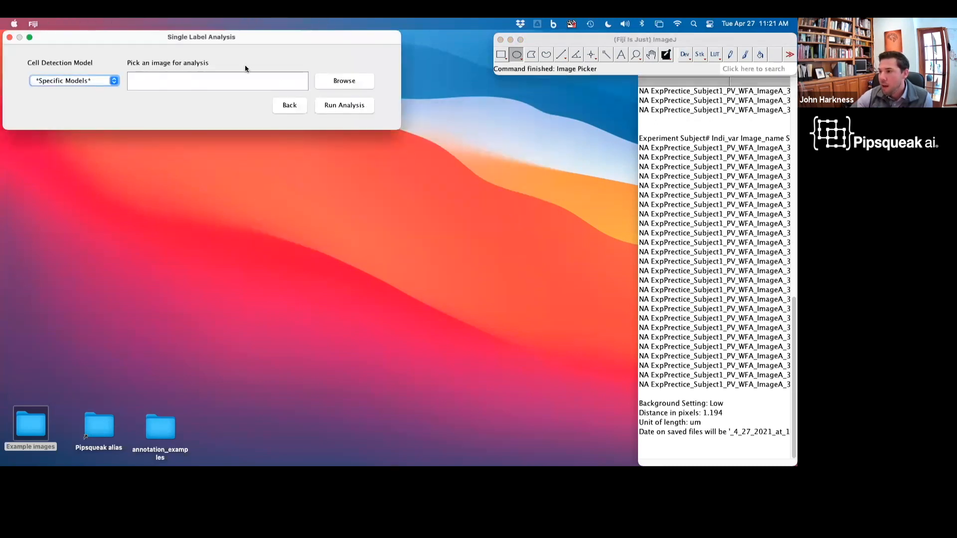
drag(246, 37, 259, 106)
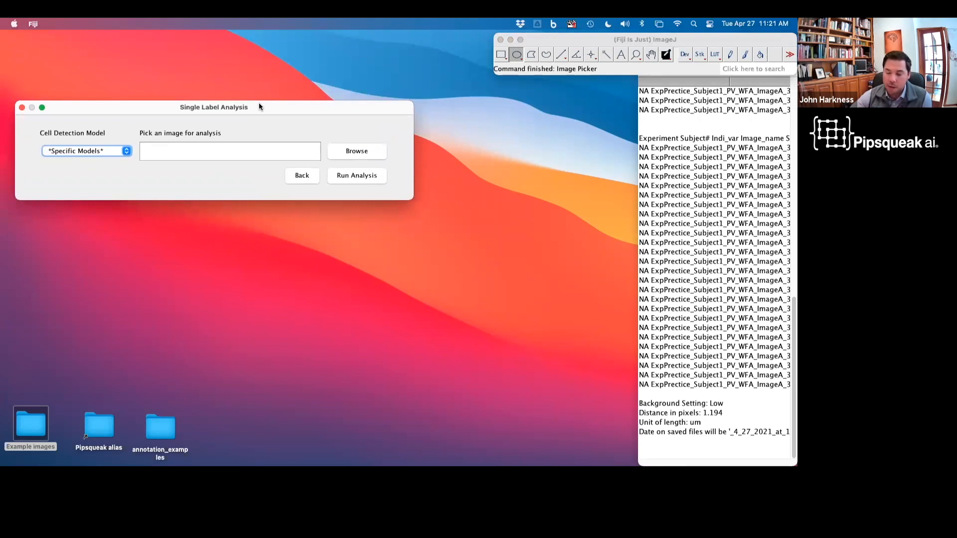
Step: Choose the WFA model, pick ExpPrectice_Subject1_PV_WFA_ImageA_3.tif from the Batch folder, and run the analysis
click(104, 152)
click(95, 187)
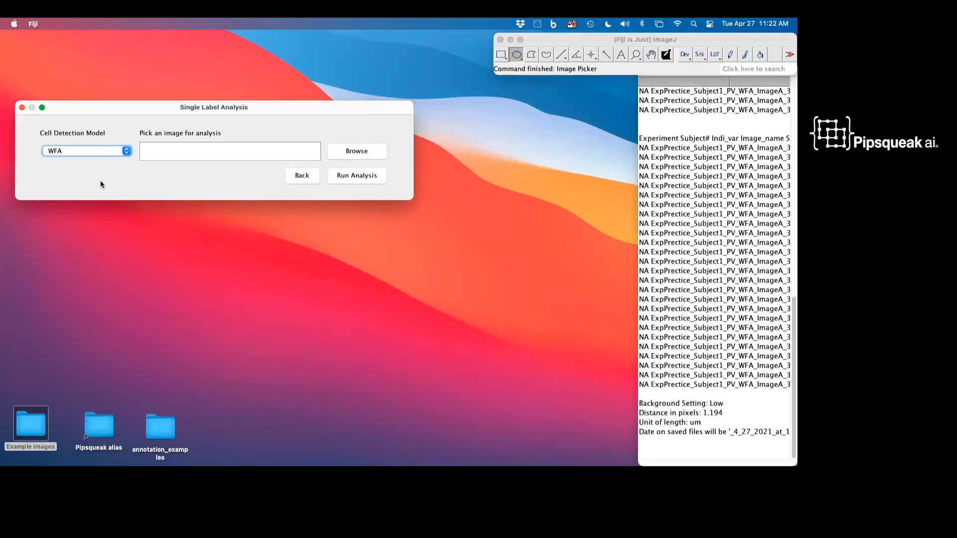
click(343, 156)
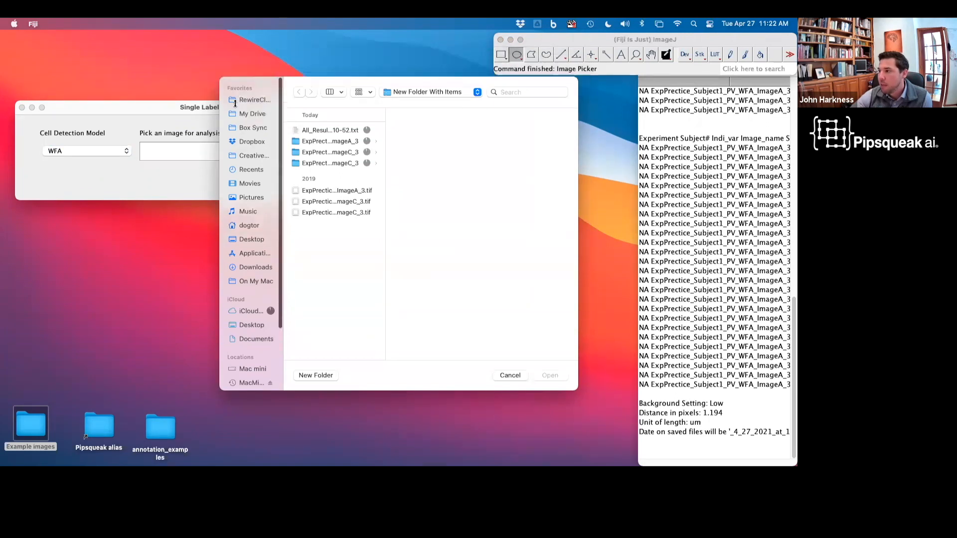
click(408, 122)
click(409, 135)
click(407, 123)
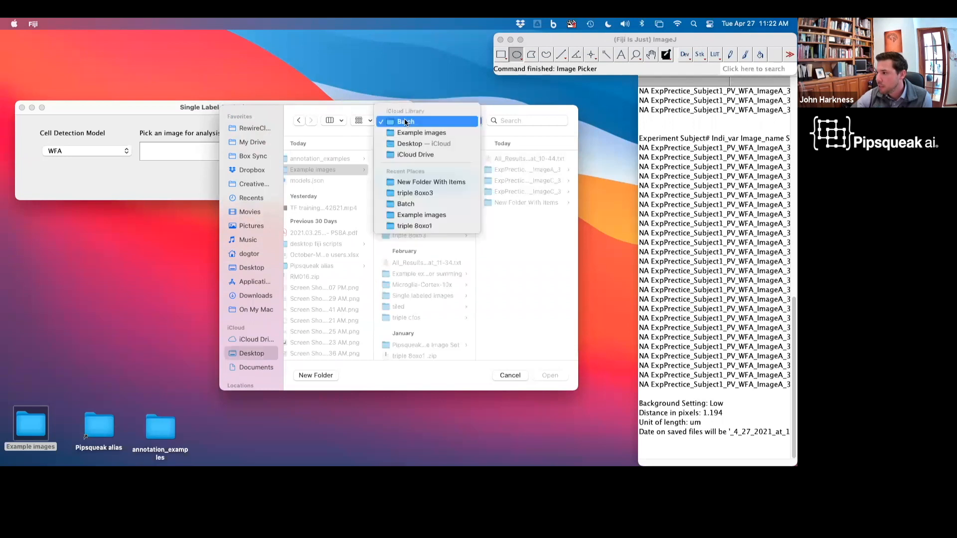
click(547, 331)
click(412, 192)
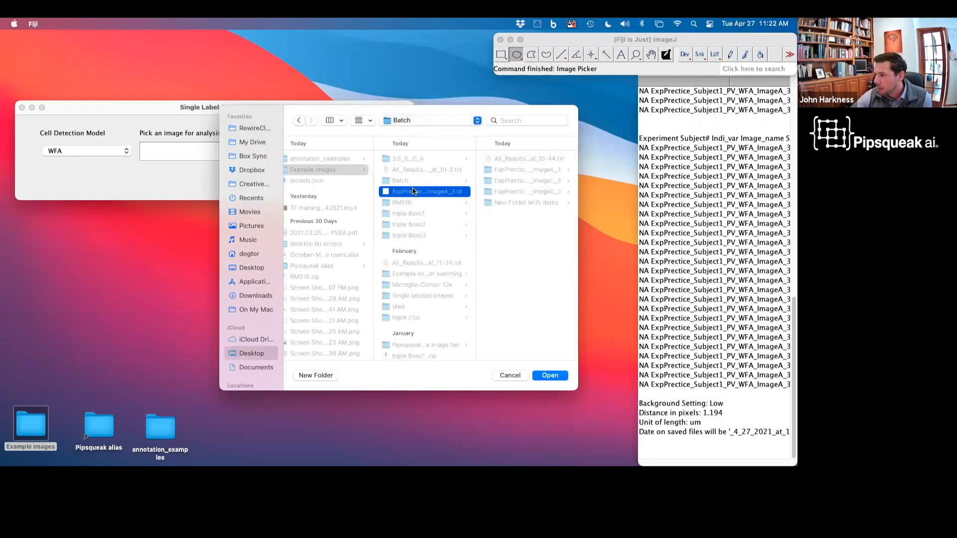
click(550, 375)
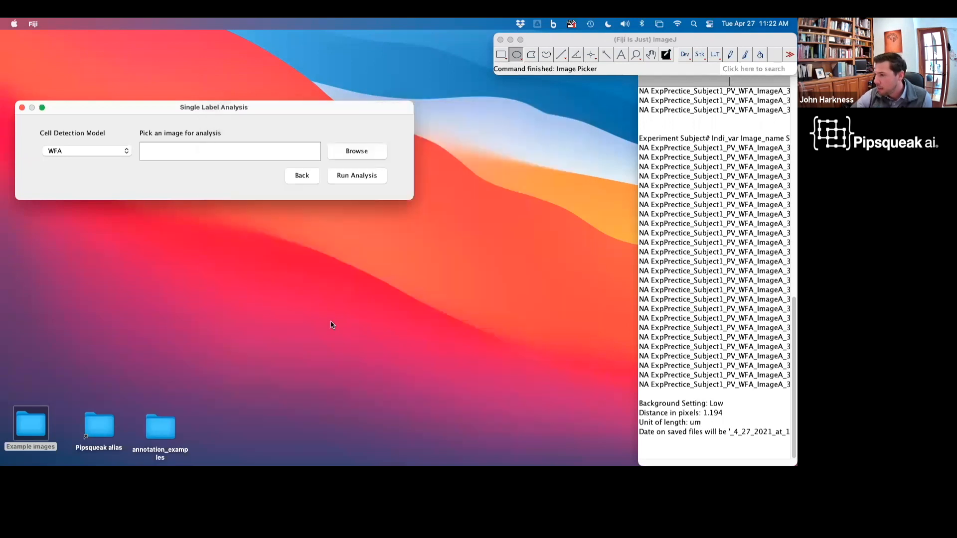
click(343, 179)
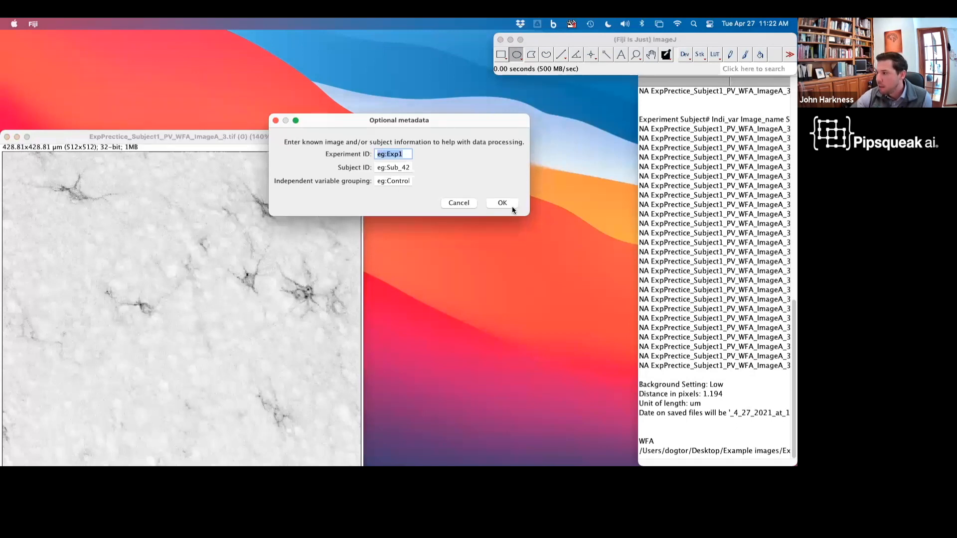
Step: Skip the optional metadata and set background subtraction to automatic with a bright background (IHC)
drag(452, 120, 551, 136)
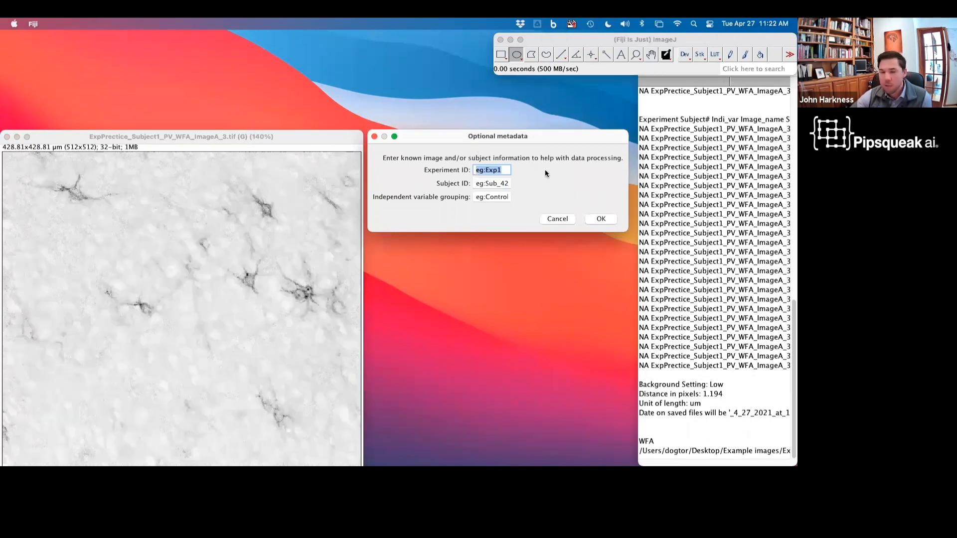
click(596, 220)
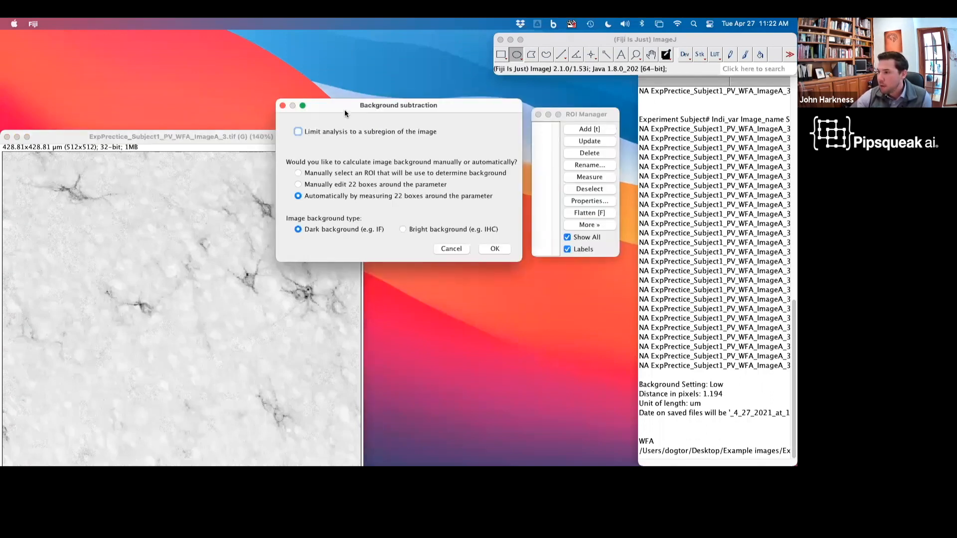
drag(344, 106, 340, 90)
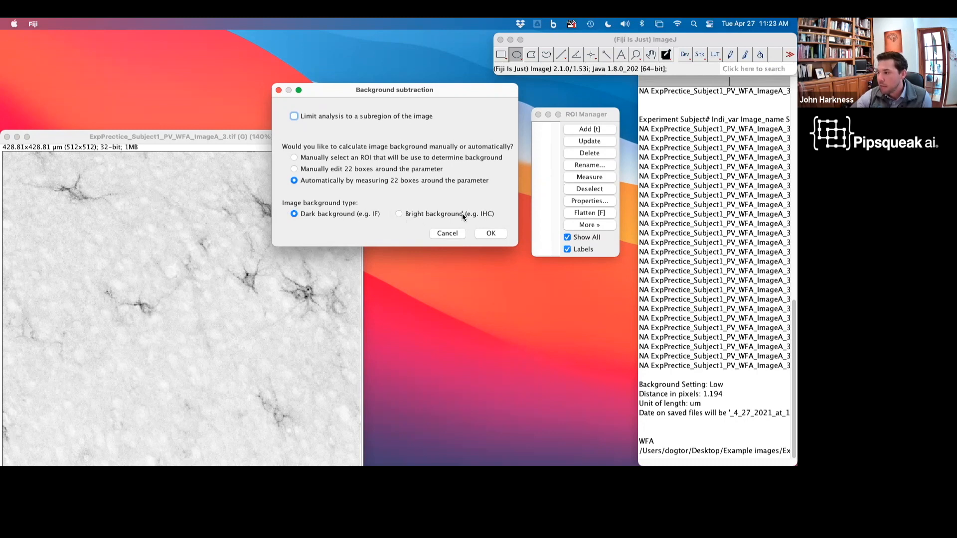
click(400, 214)
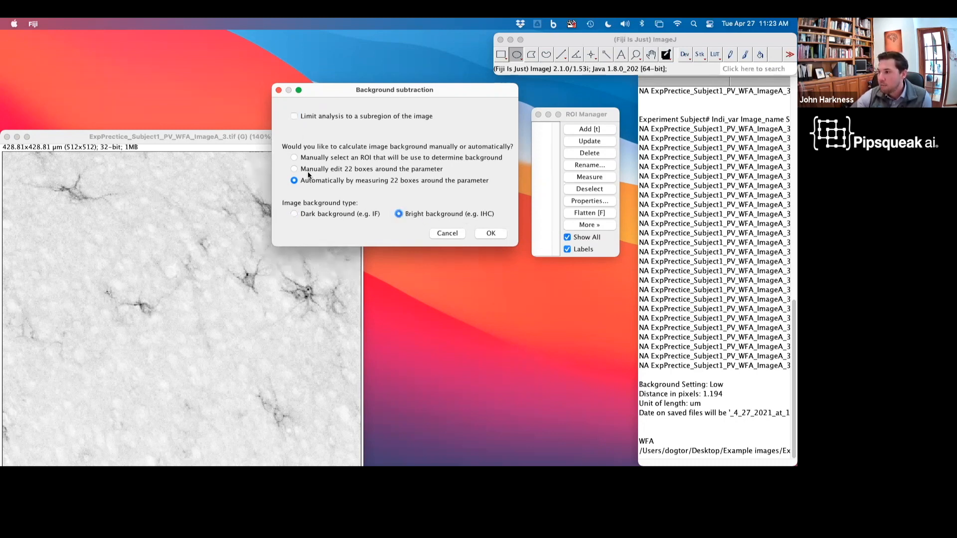
click(295, 181)
click(294, 116)
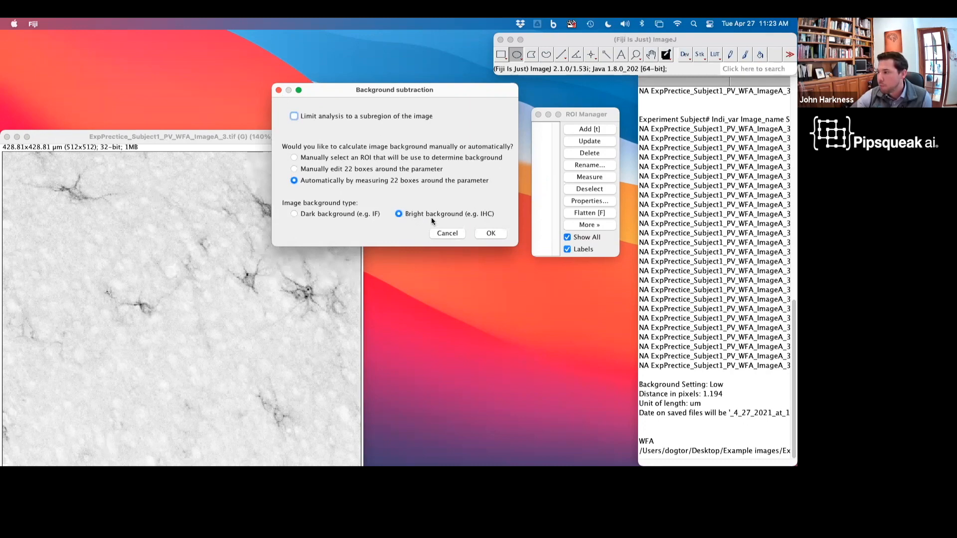
click(490, 233)
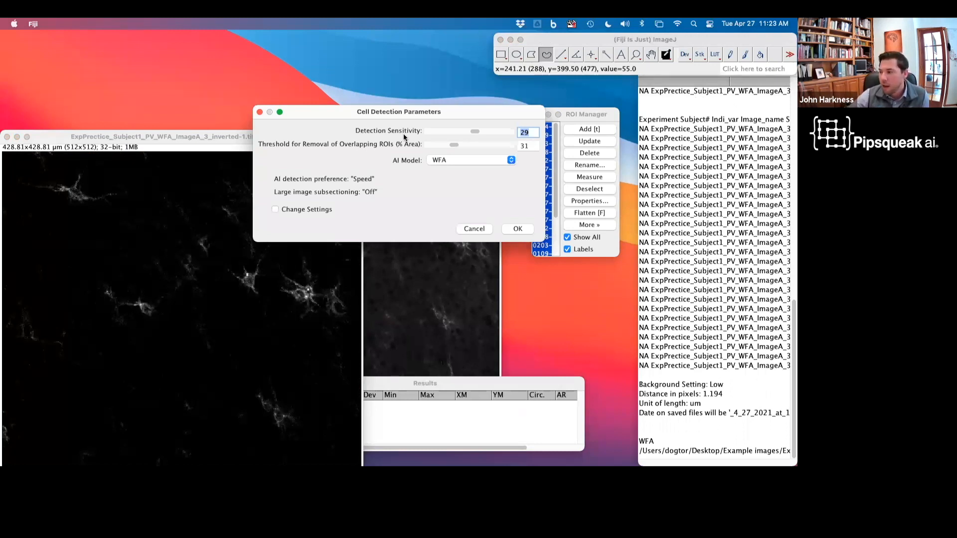
Step: Run cell detection with sensitivity 29, overlap threshold 31 and the WFA model
click(521, 230)
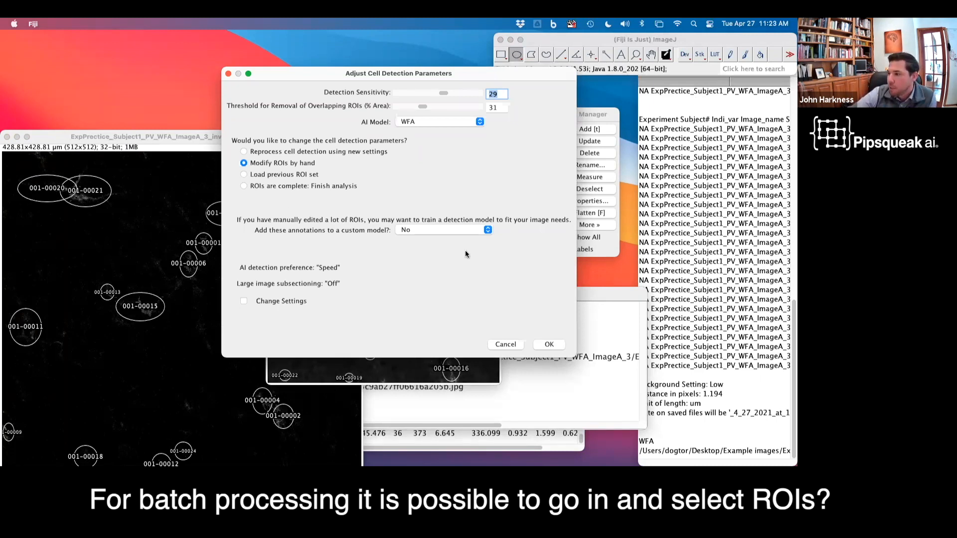
drag(305, 87, 359, 117)
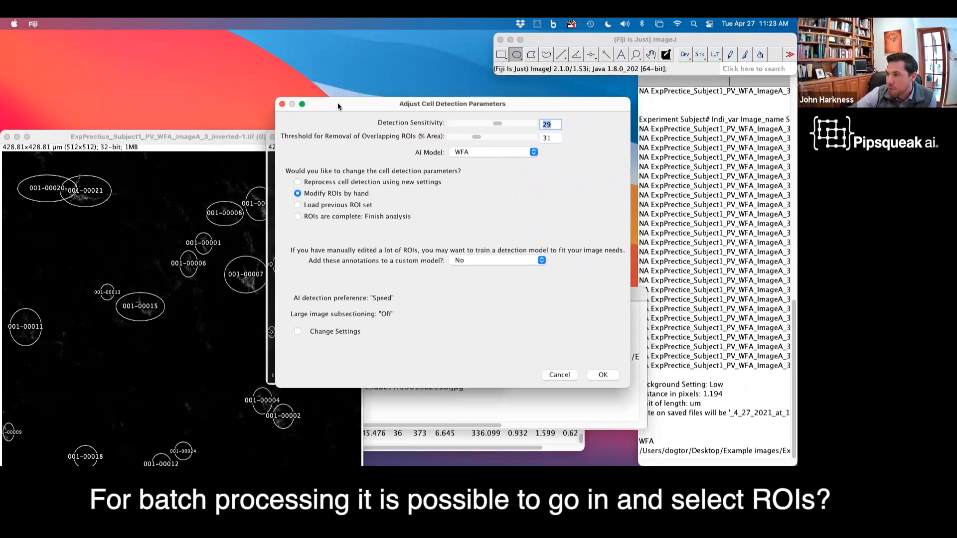
drag(338, 106, 455, 108)
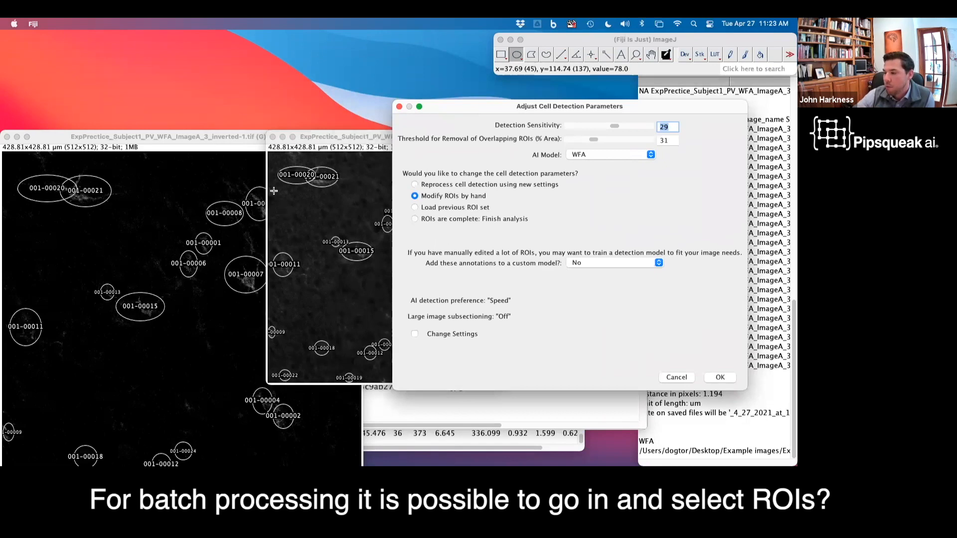
click(202, 137)
drag(202, 137, 208, 59)
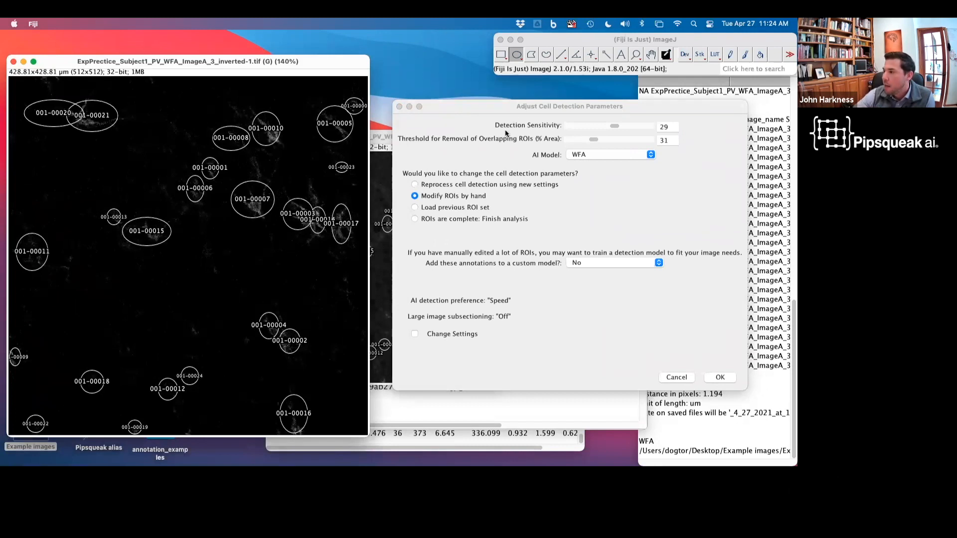
drag(492, 106, 516, 96)
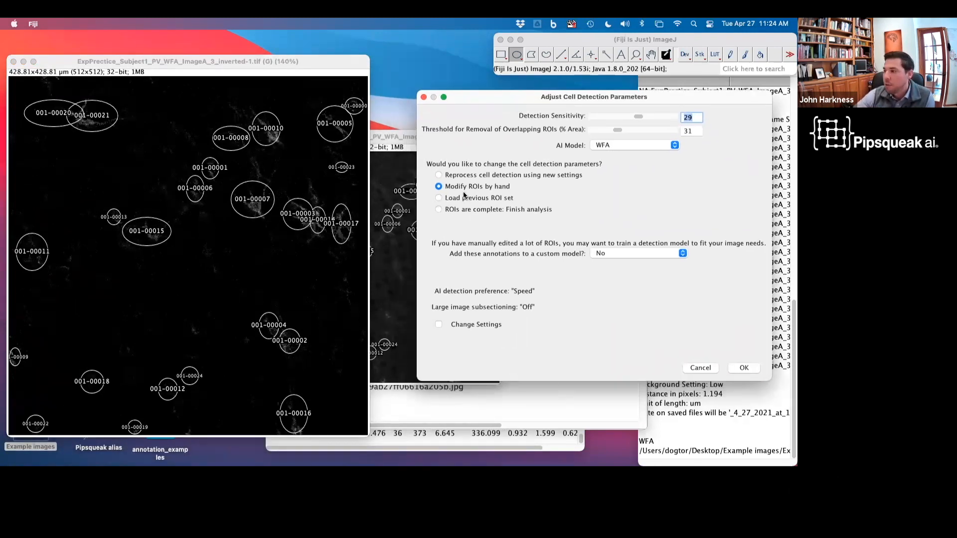
Step: Examine the ROI adjustment choices and the list of available AI models, keeping manual ROI modification selected
click(464, 197)
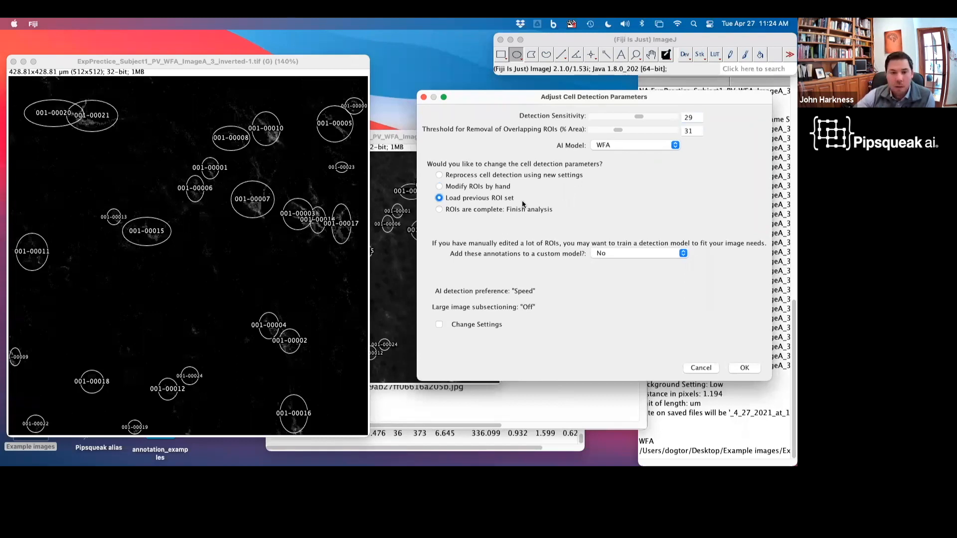
click(468, 175)
click(631, 143)
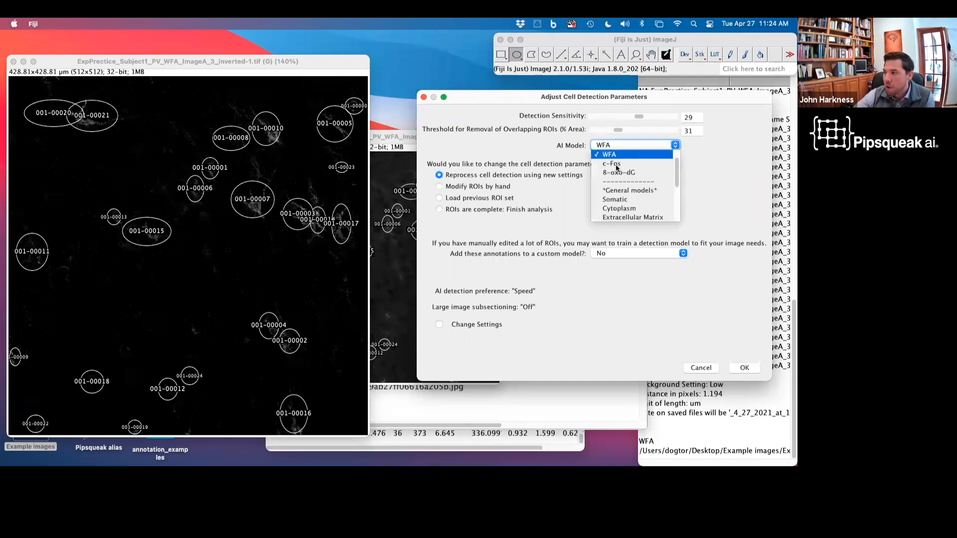
click(723, 184)
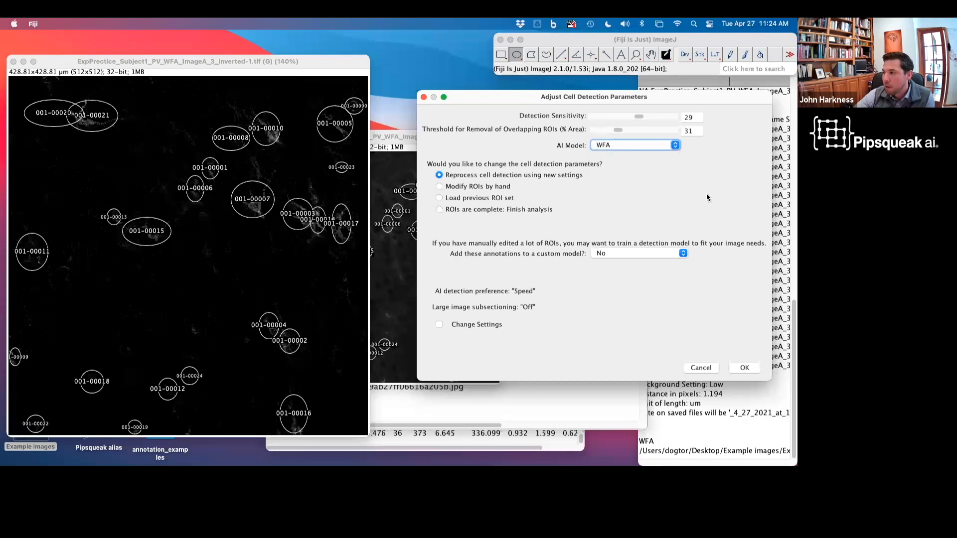
click(461, 187)
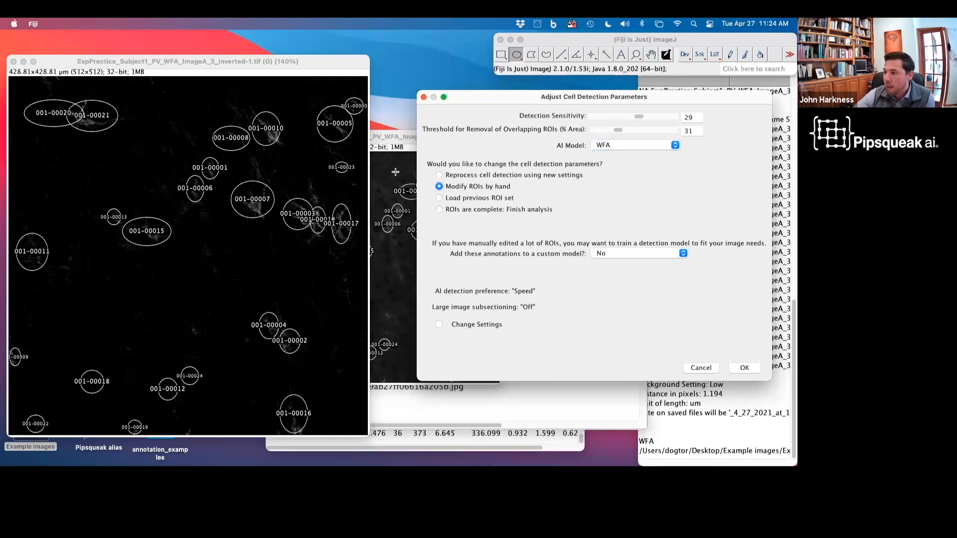
Step: Inspect the detected ROIs on the inverted image windows, zooming in and out
mouse_move(393, 137)
mouse_down()
mouse_move(316, 216)
mouse_move(307, 197)
mouse_move(197, 117)
mouse_move(537, 277)
mouse_move(469, 181)
mouse_move(395, 184)
mouse_move(491, 203)
mouse_move(395, 140)
mouse_up()
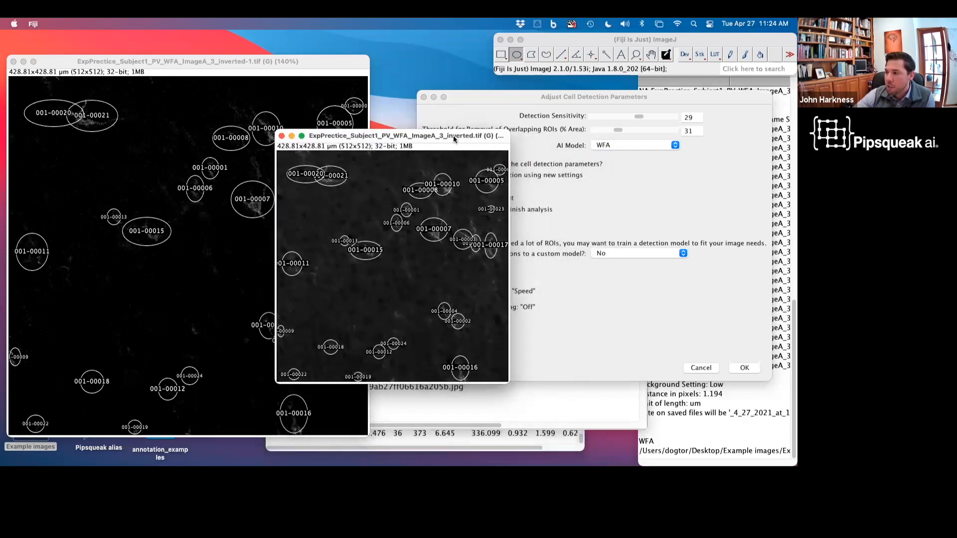
drag(455, 140, 549, 143)
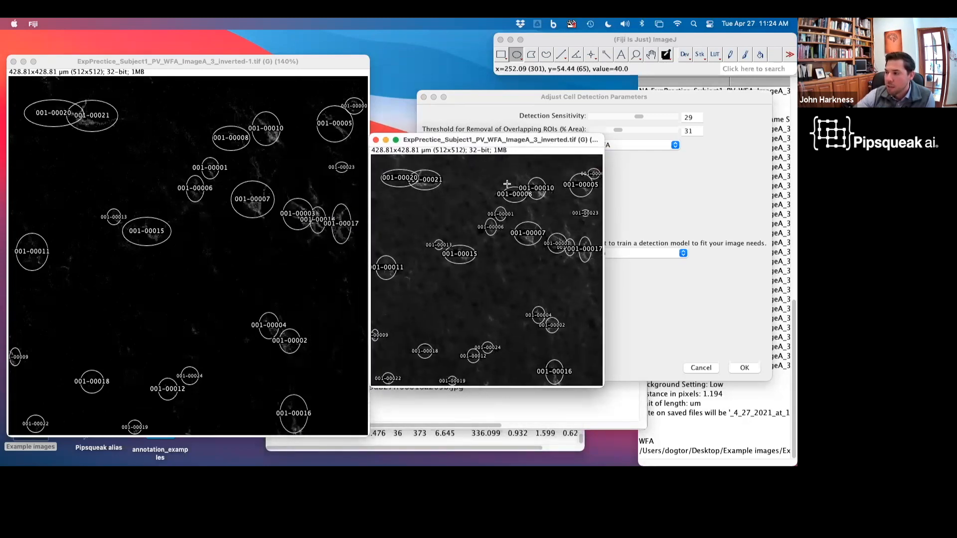
click(69, 64)
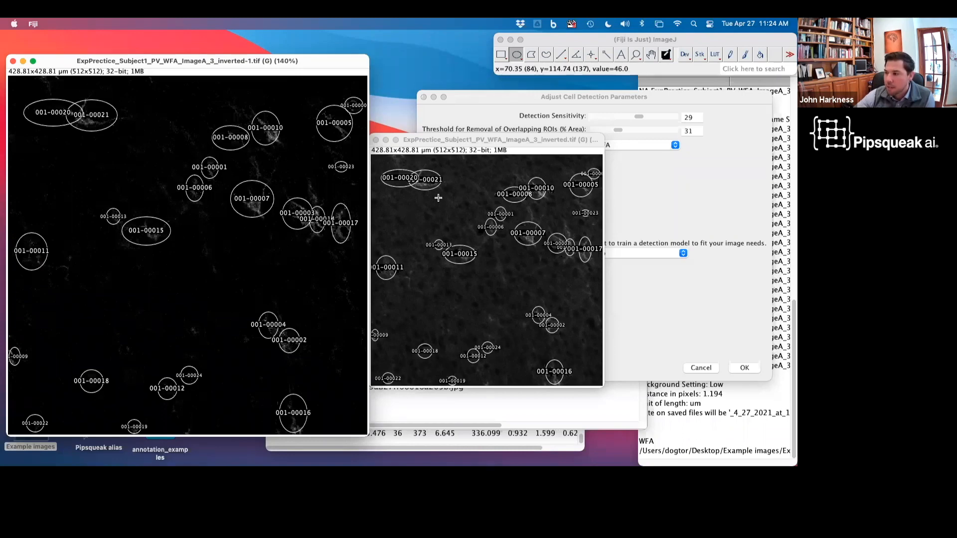
drag(474, 140, 144, 81)
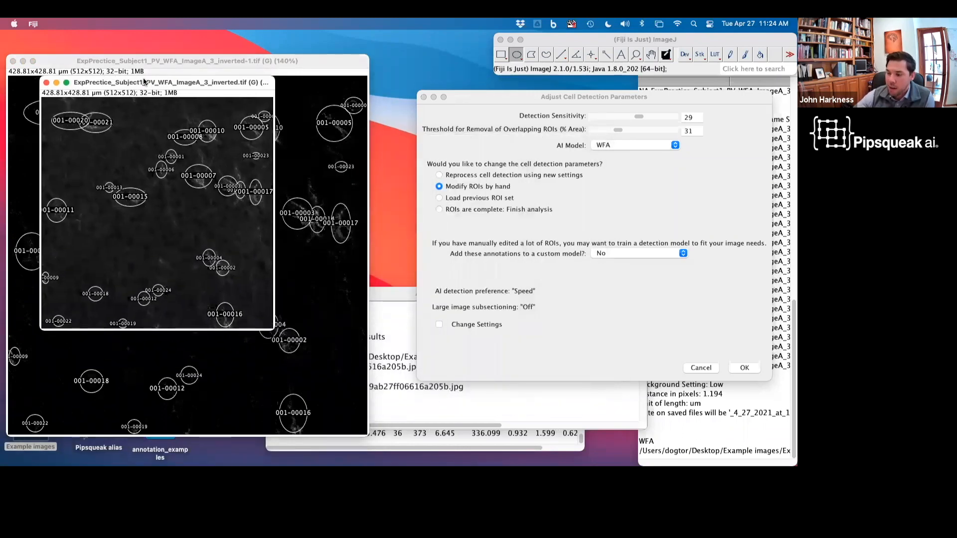
key(plus)
key(plus)
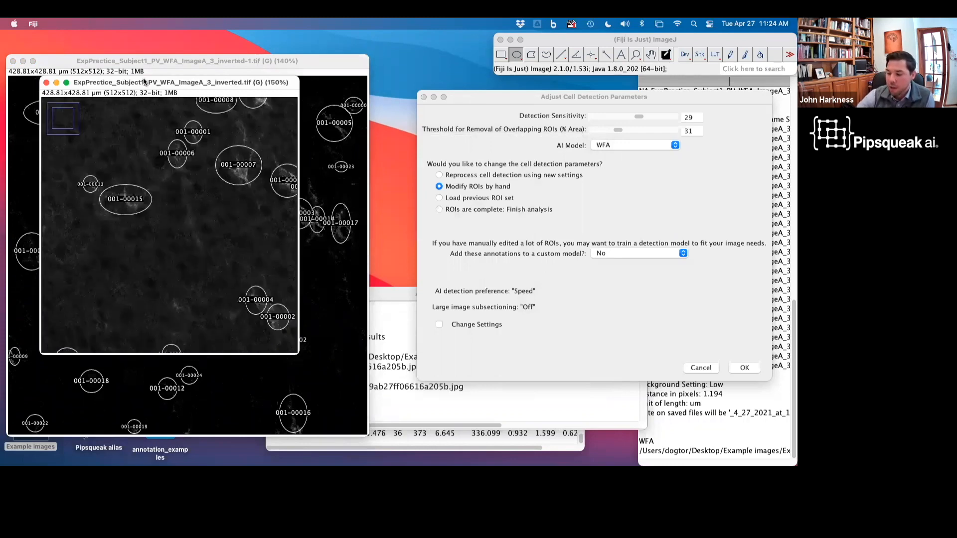
key(minus)
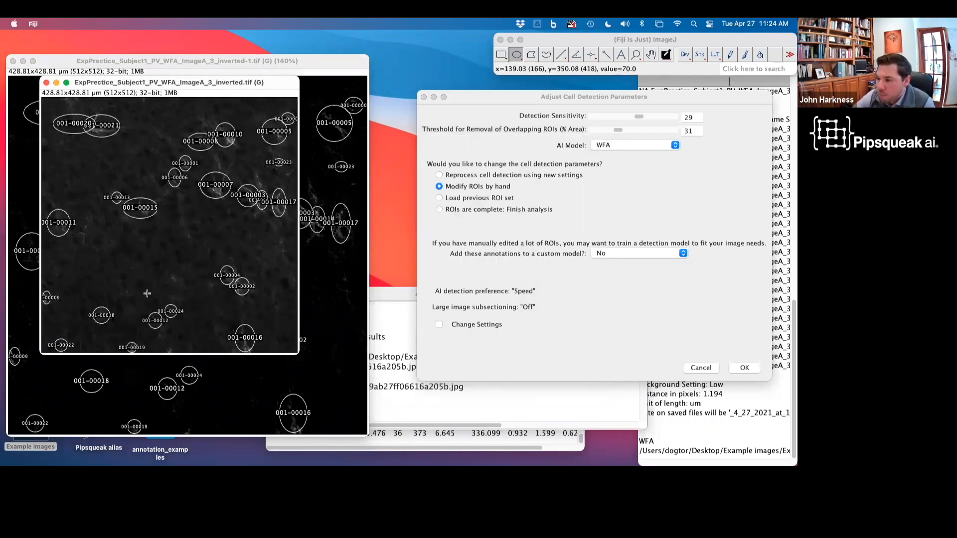
key(ctrl+Up)
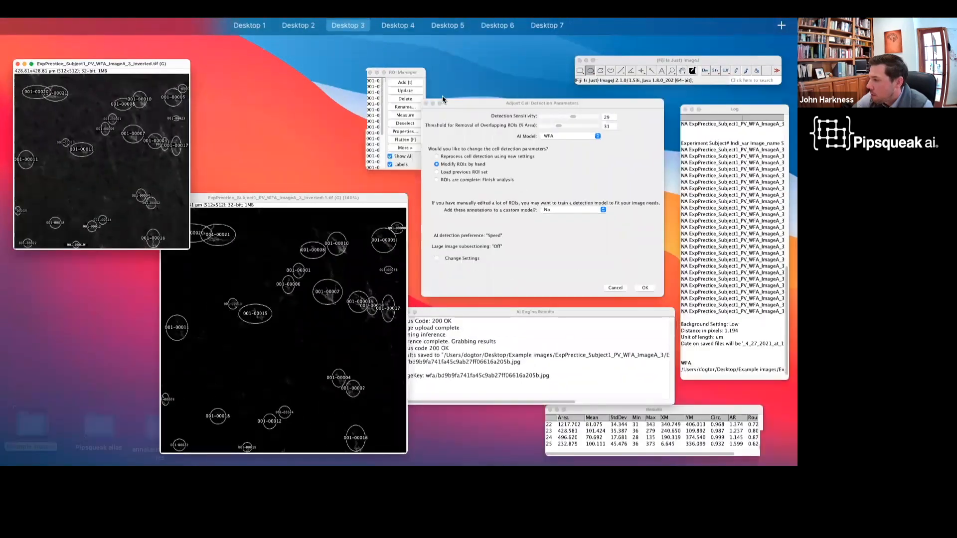
click(354, 93)
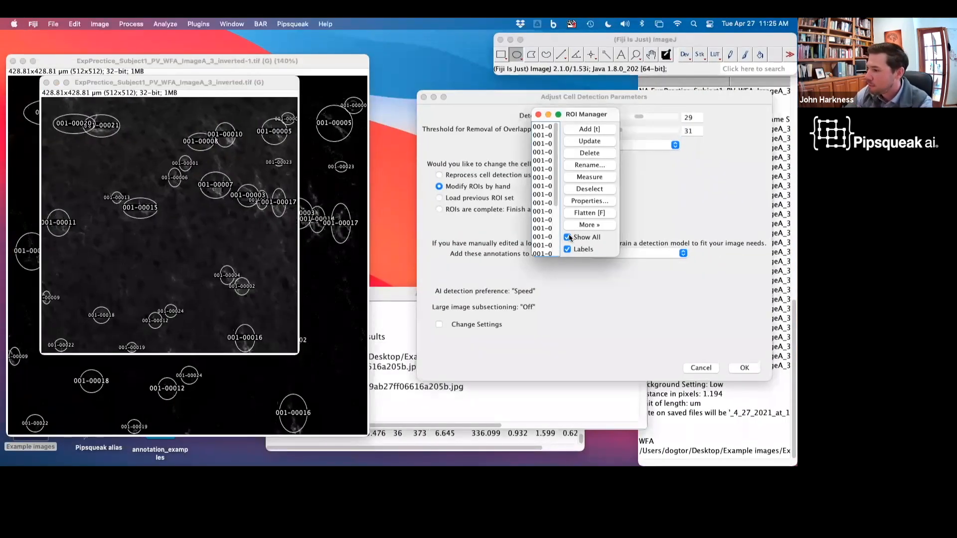
Step: Toggle the display of all ROIs so the overlays are hidden on the image
click(568, 237)
click(568, 237)
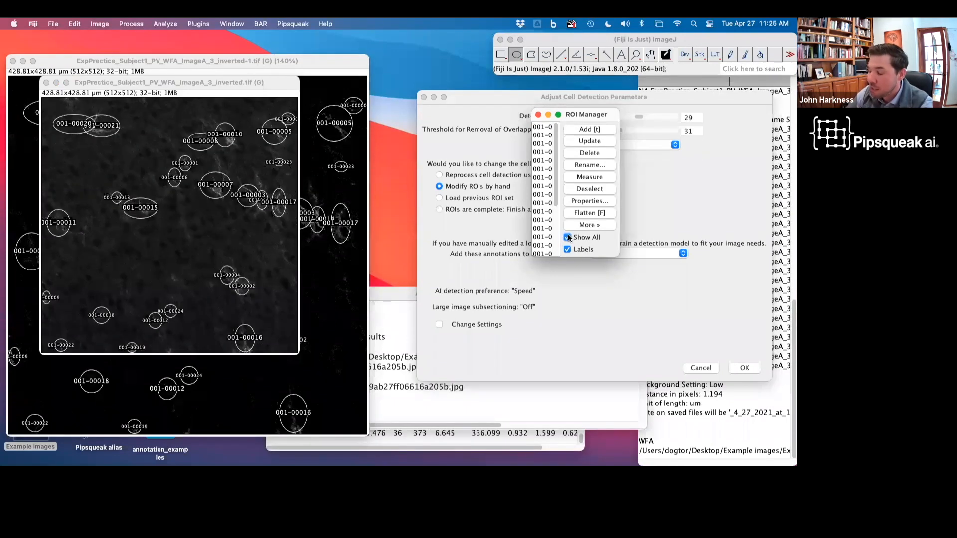
click(568, 238)
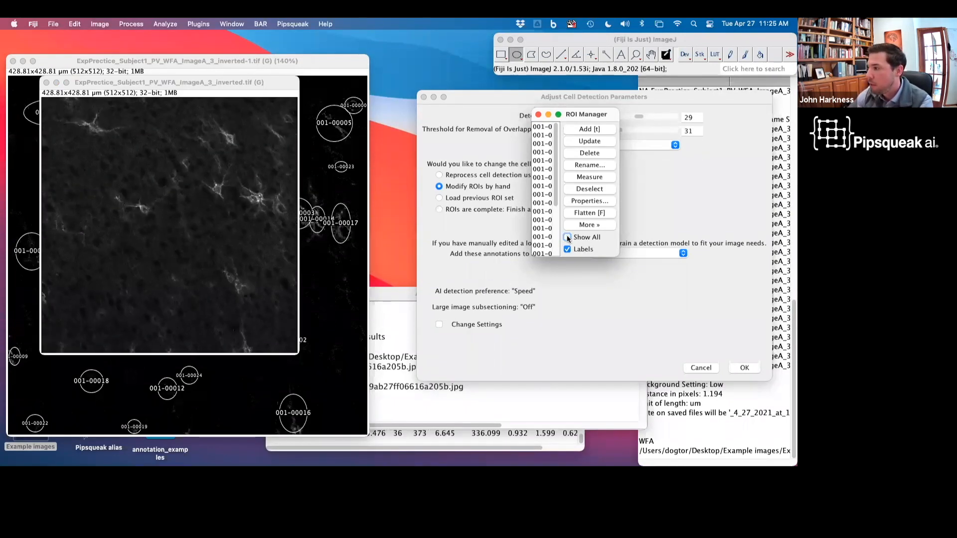
Step: Toggle the display of all ROIs on and off repeatedly to compare the overlays with the underlying cells
click(568, 237)
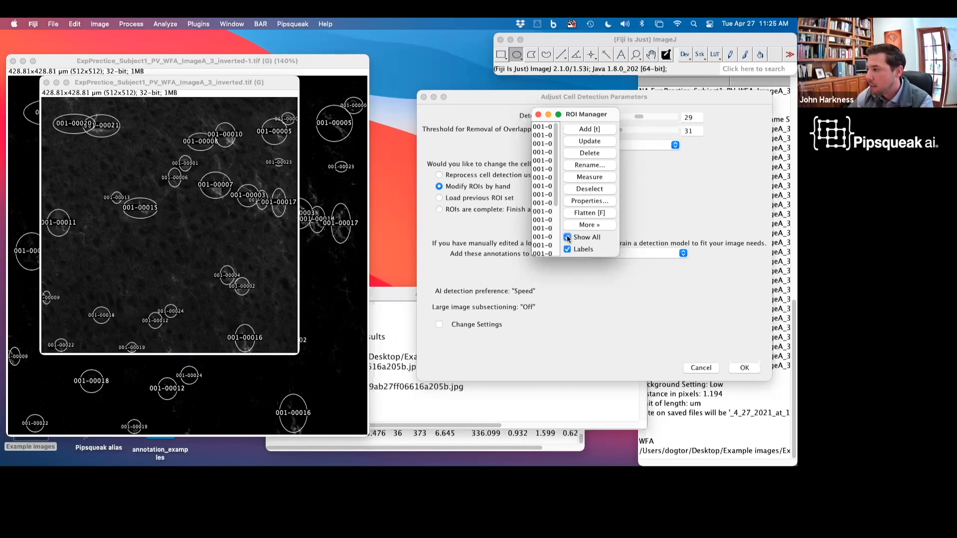
click(568, 237)
click(568, 238)
click(569, 238)
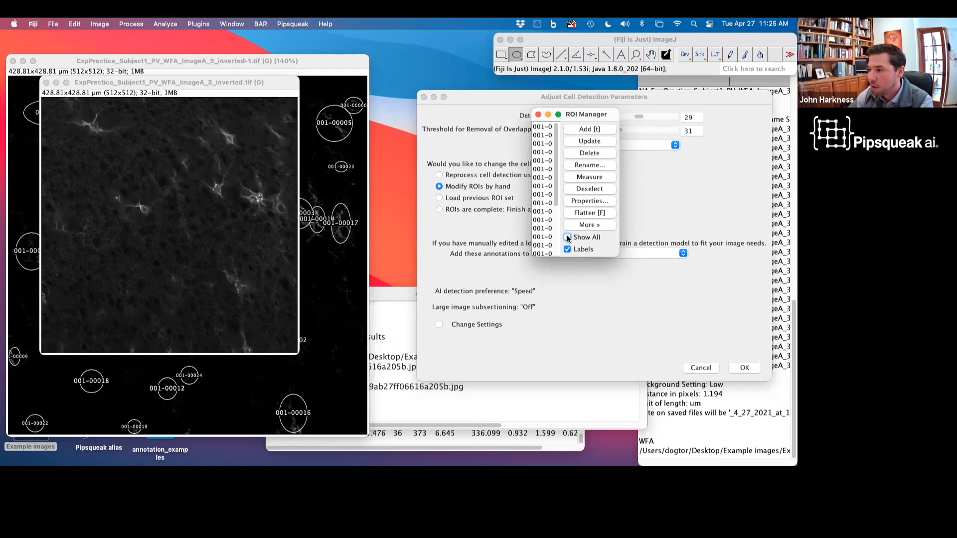
click(568, 237)
click(568, 238)
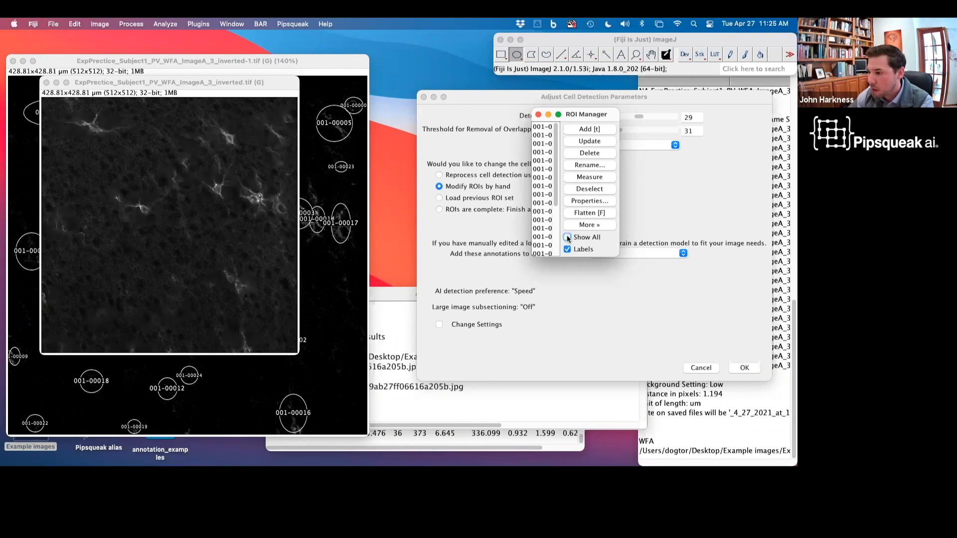
click(568, 238)
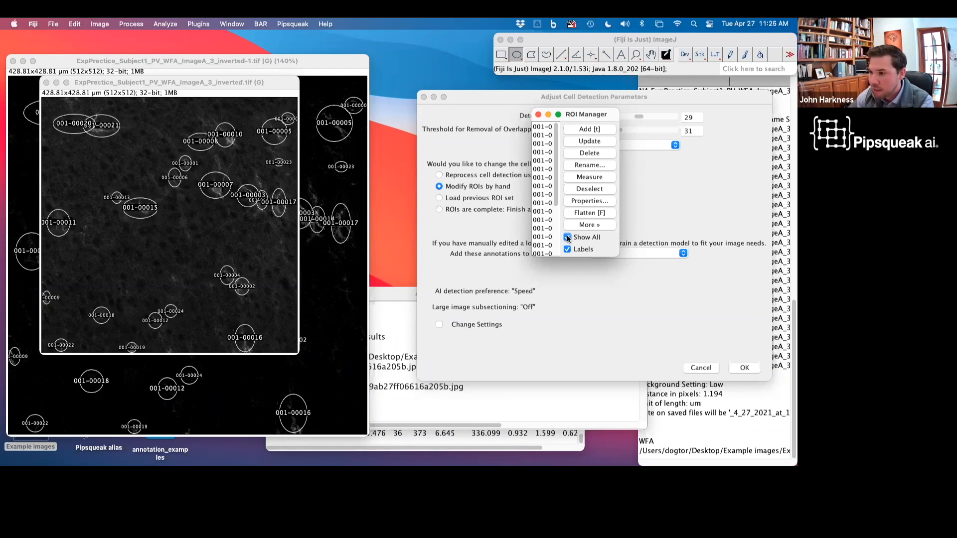
click(568, 238)
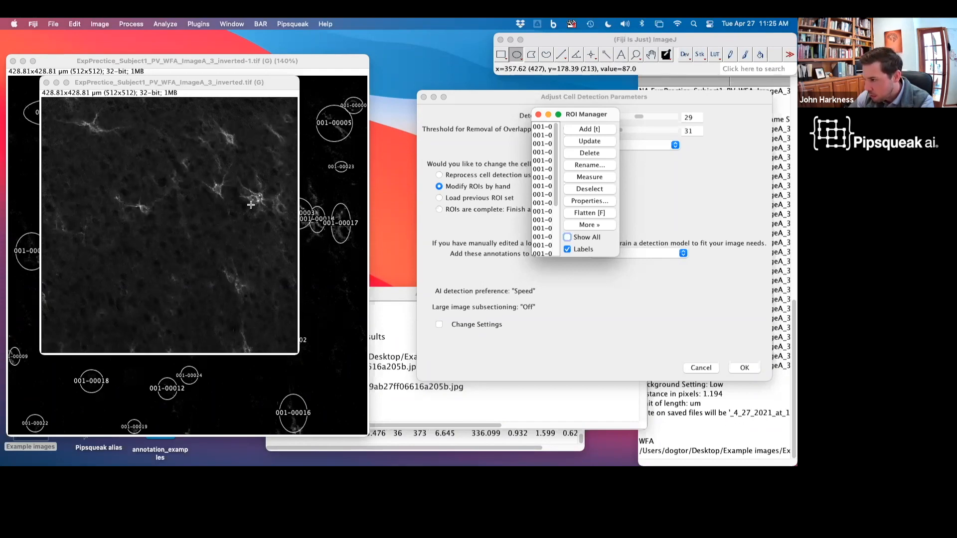
click(567, 238)
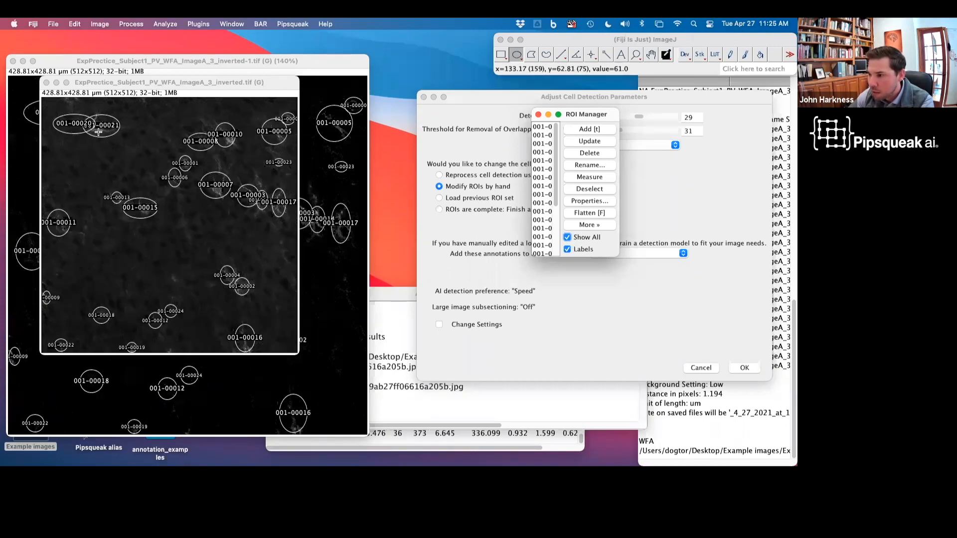
Step: Hide and re-show the ROI labels and overlays on the image to compare the outlines without numbers
click(568, 250)
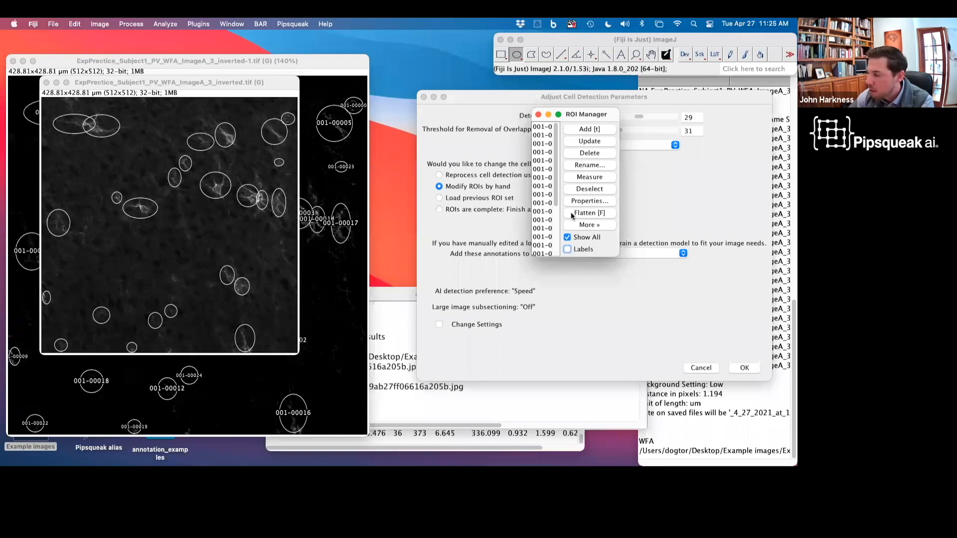
click(566, 239)
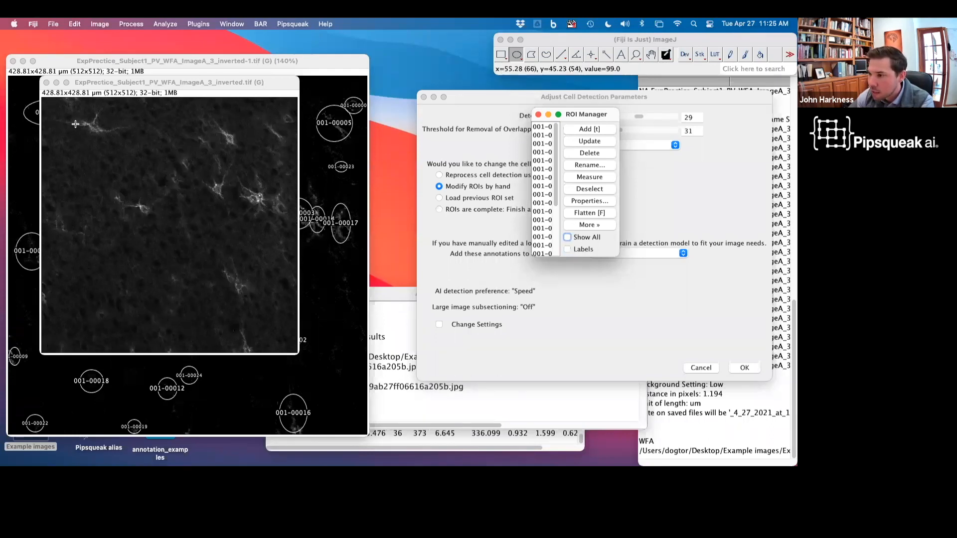
click(568, 238)
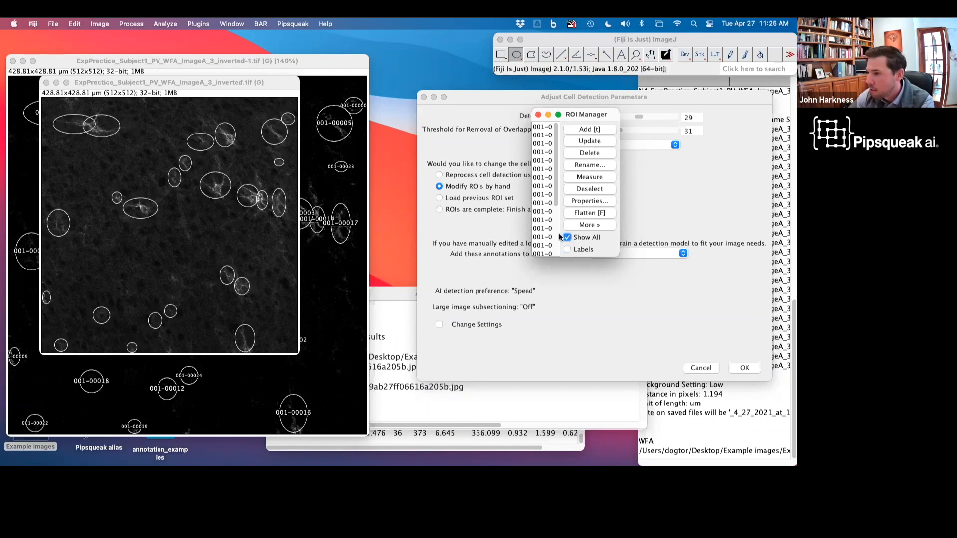
click(568, 250)
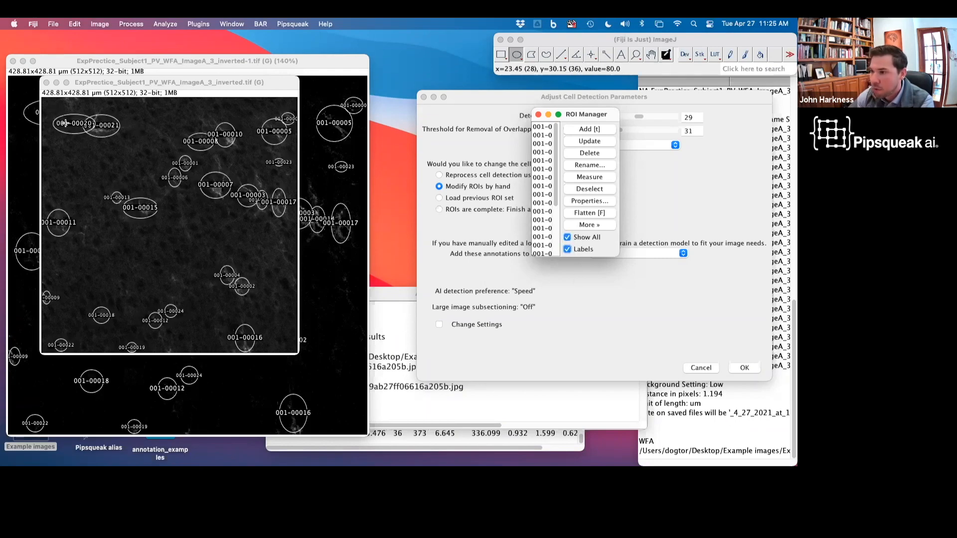
Step: Delete ROI 001-00020 near the image's upper-left corner
click(65, 125)
key(BackSpace)
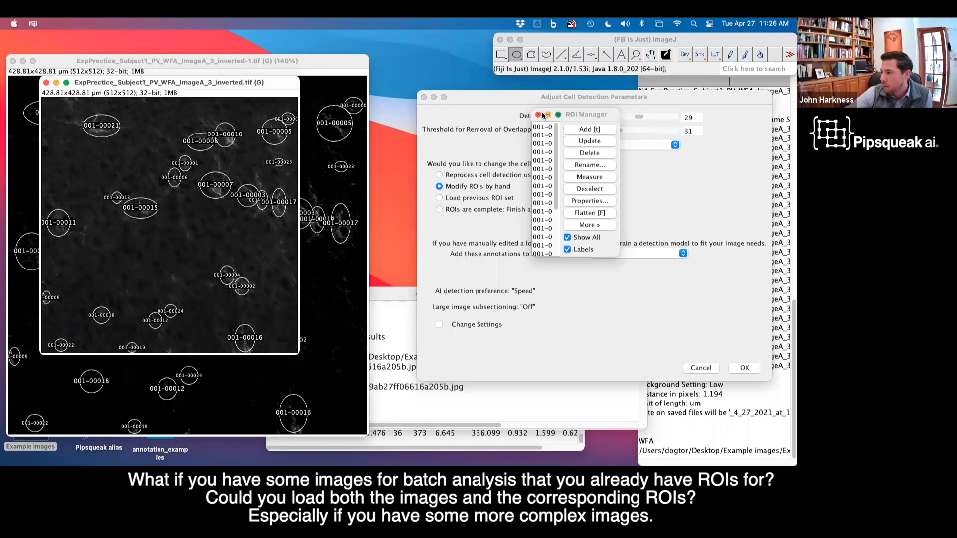
Step: Mark the ROIs as complete and finish the analysis of this image
drag(577, 114, 730, 319)
drag(523, 101, 435, 84)
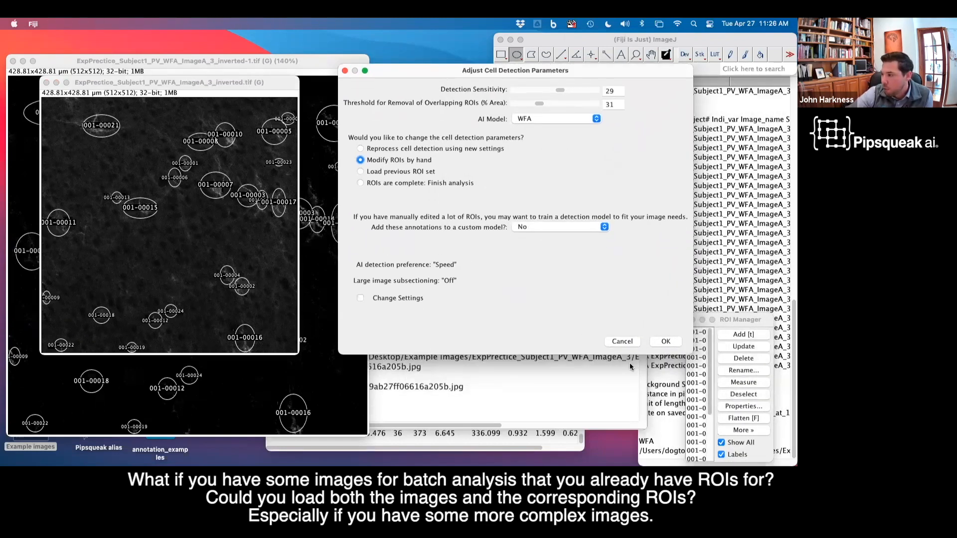
click(410, 183)
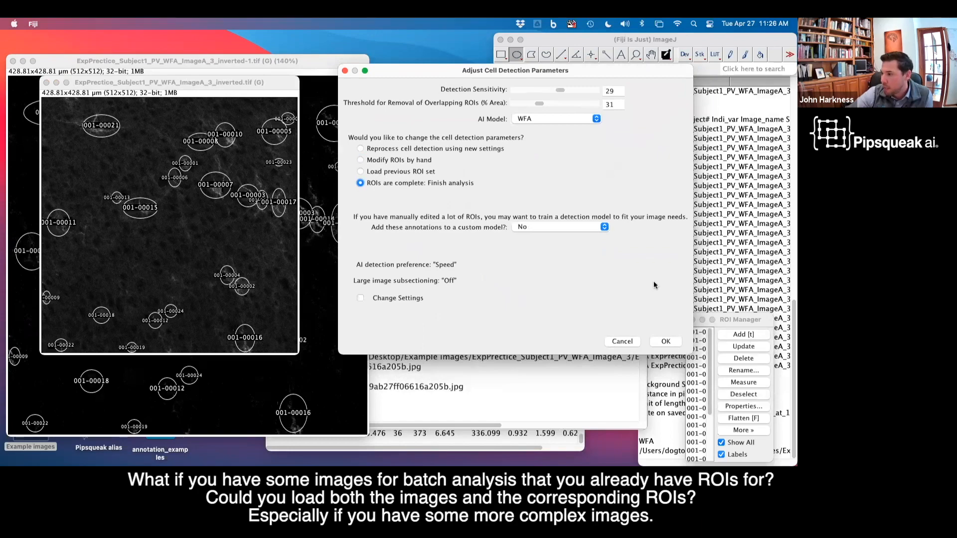
click(666, 342)
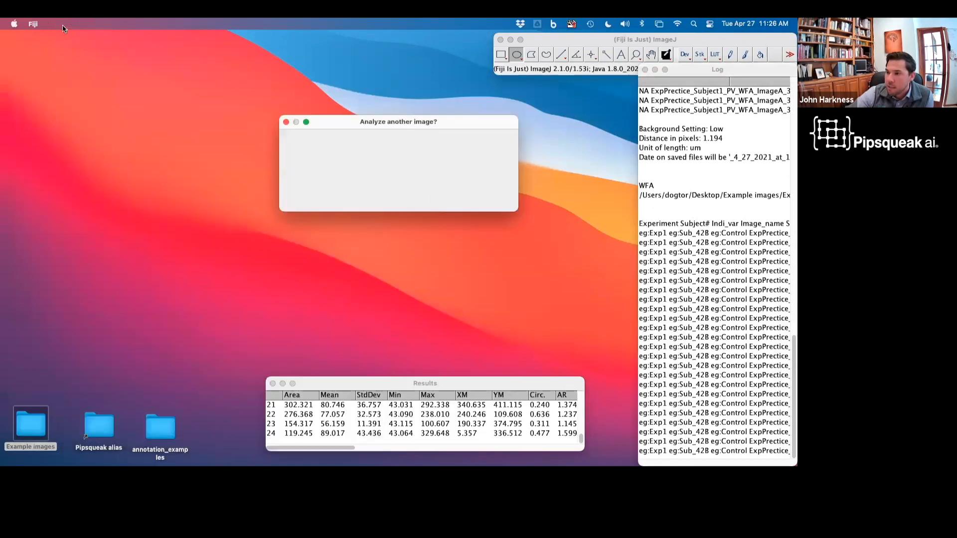
Step: Choose to analyze another image and start a single-label Batch analysis
click(352, 182)
click(492, 199)
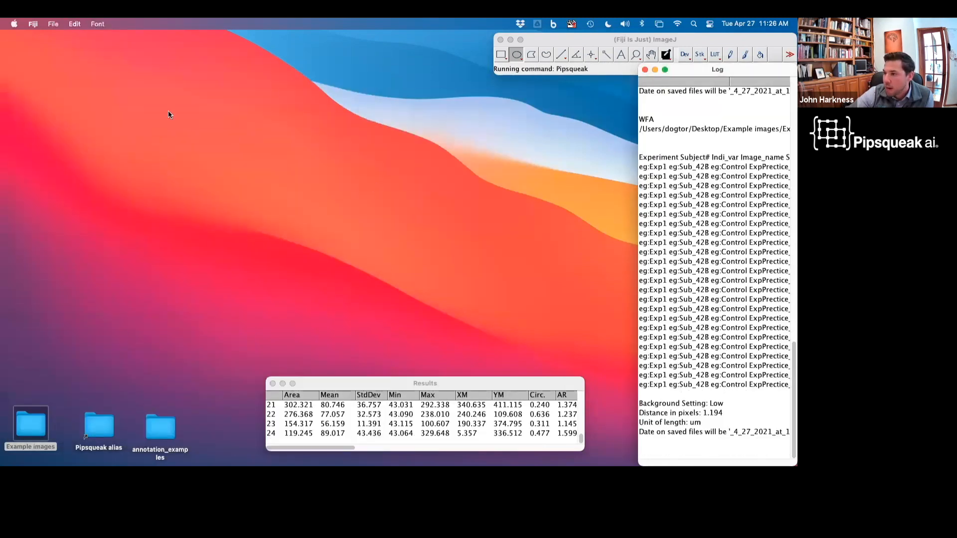
click(78, 67)
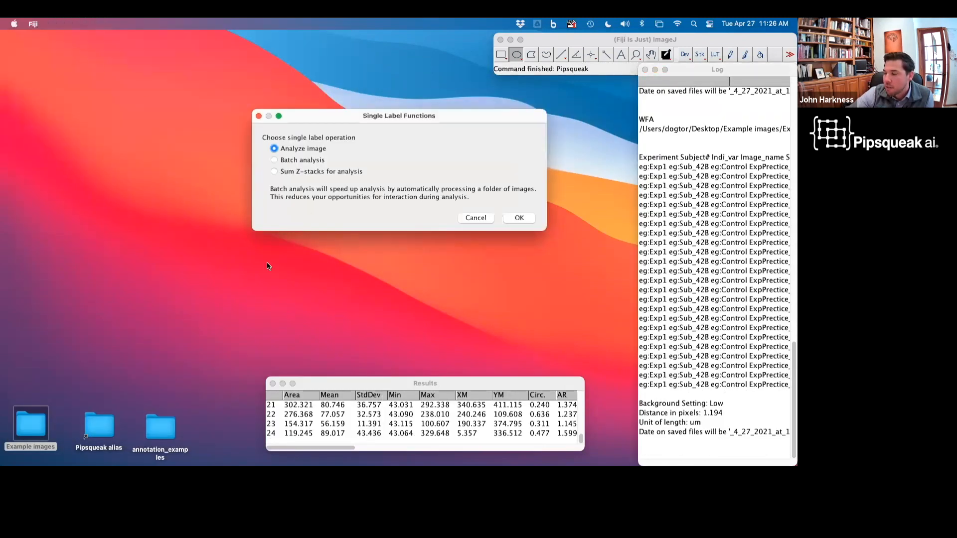
click(303, 160)
click(519, 219)
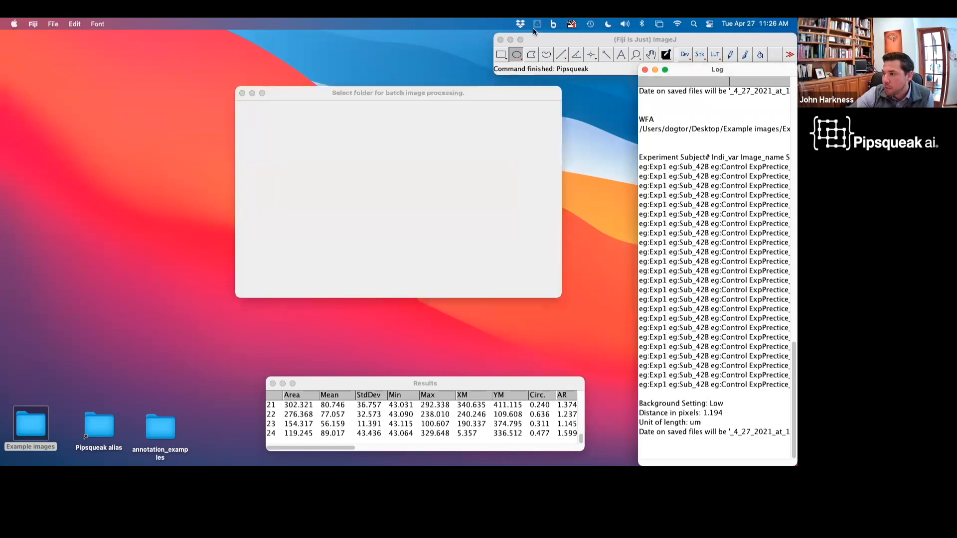
Step: Select the Batch/New Folder With Items folder and run batch detection with the WFA model
click(538, 115)
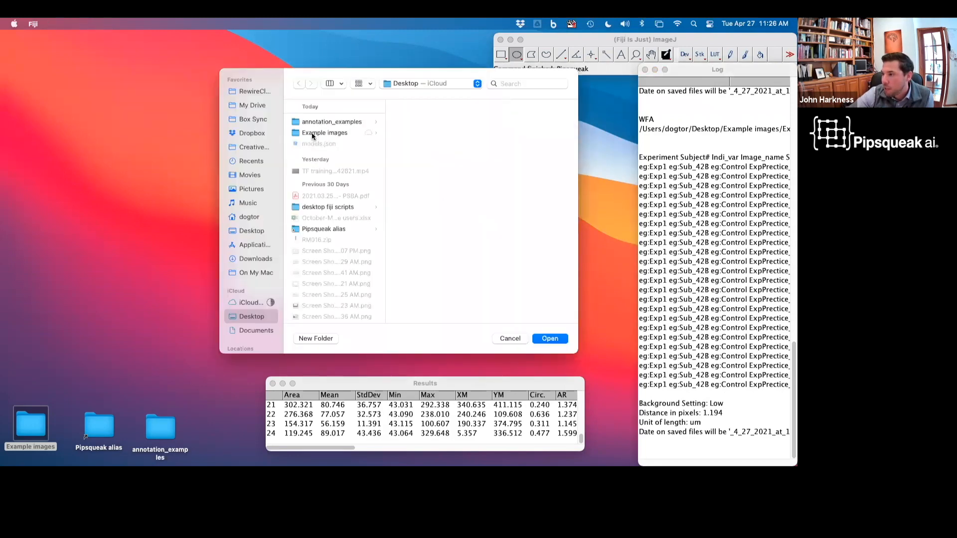
click(320, 134)
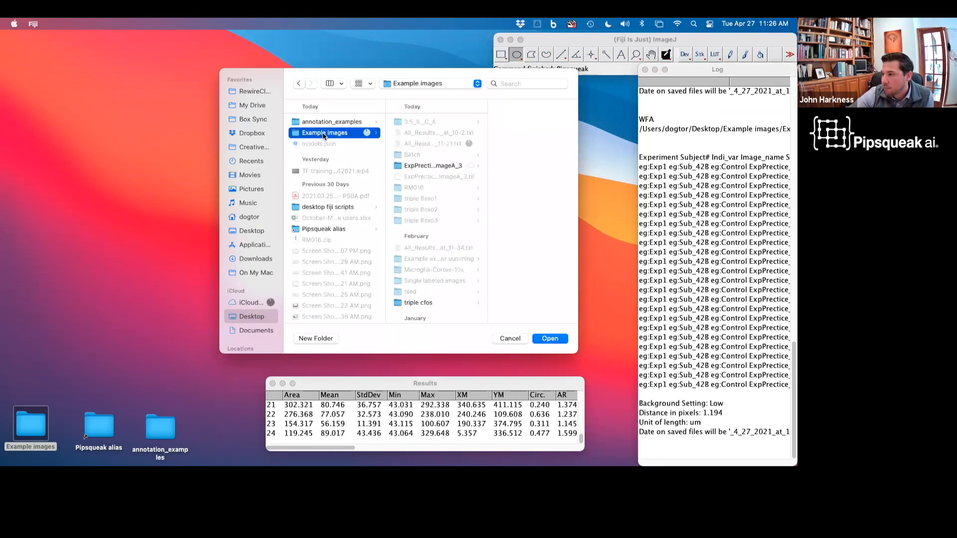
click(414, 154)
click(514, 166)
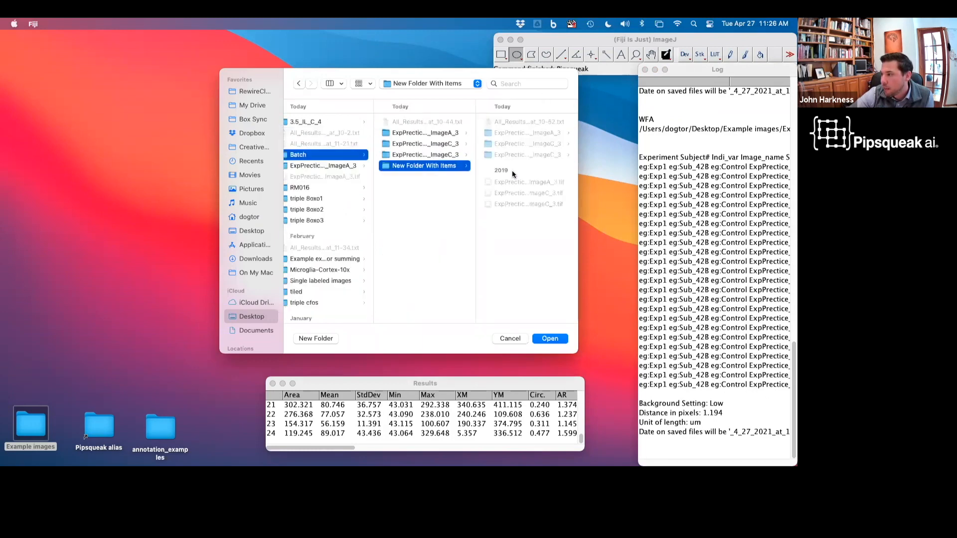
click(541, 340)
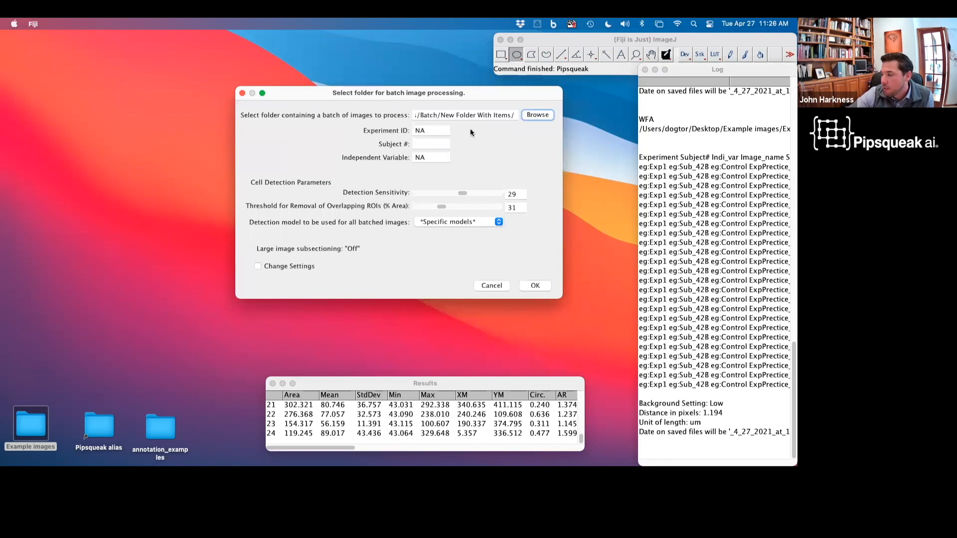
click(438, 223)
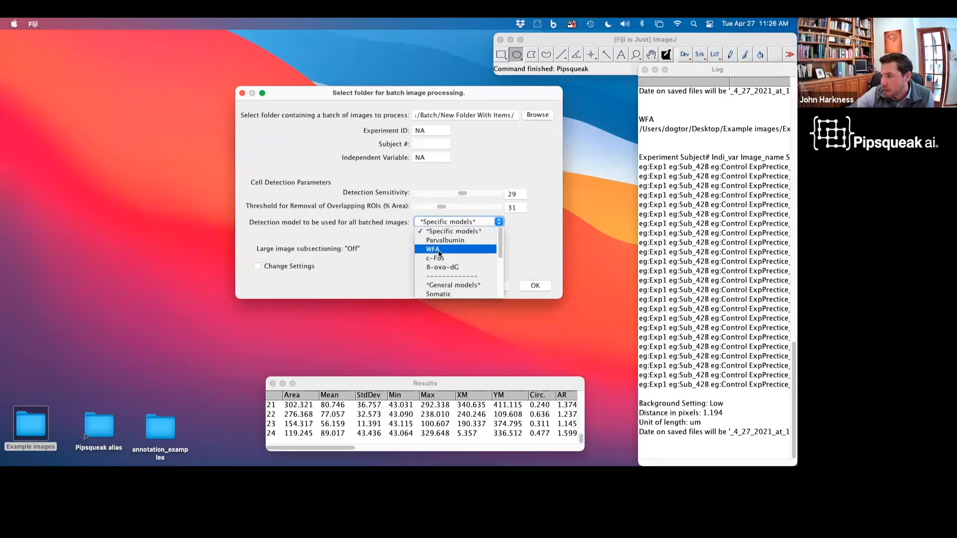
click(437, 249)
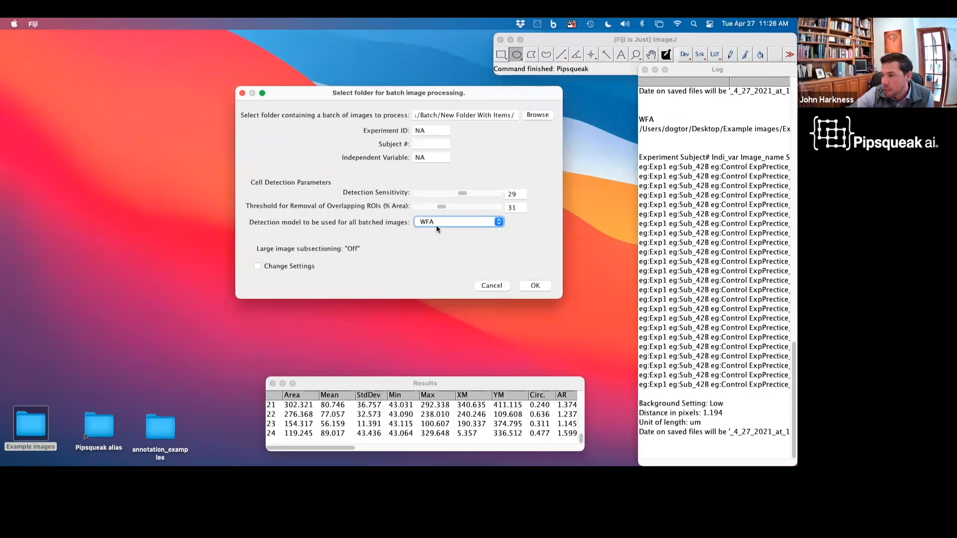
click(535, 286)
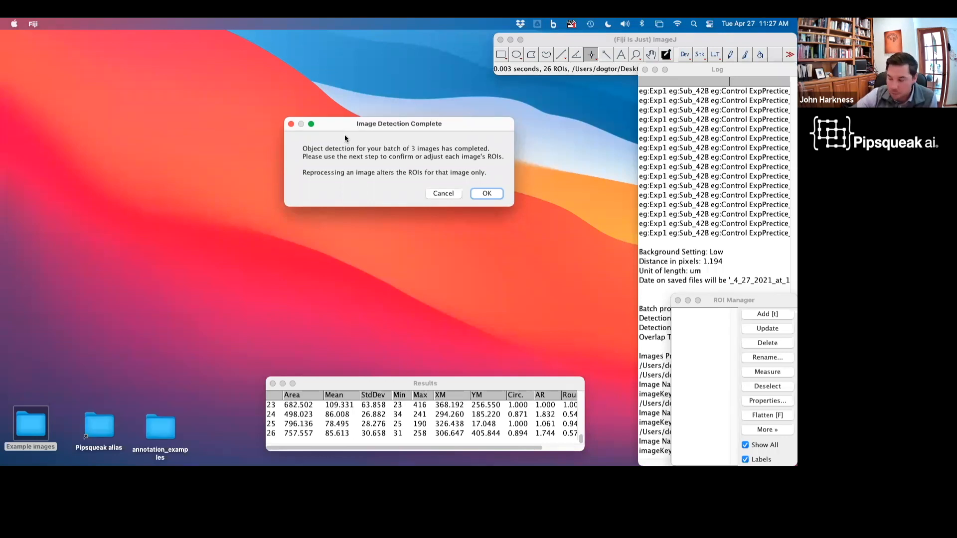
Step: Acknowledge the completed batch detection and choose to load a previous ROI set for the first image
click(487, 194)
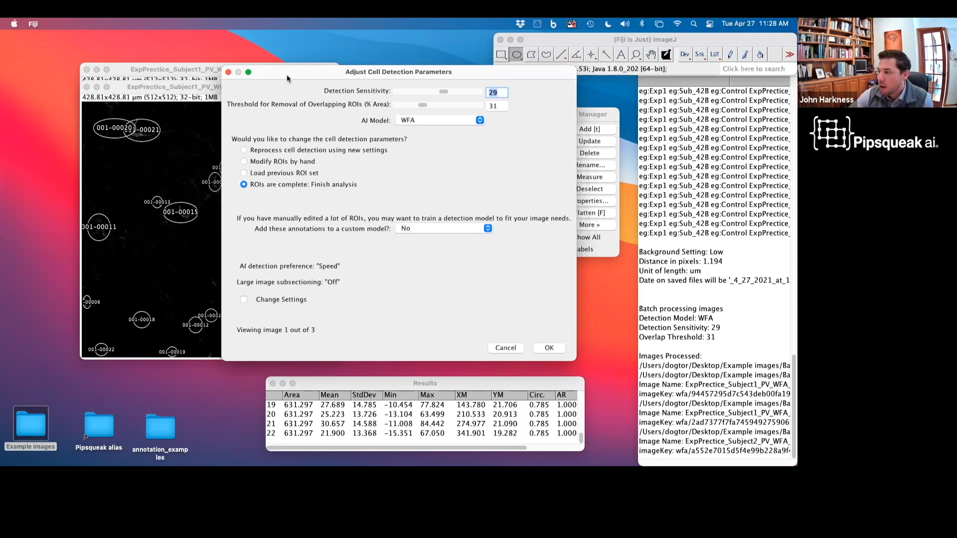
drag(287, 74, 492, 157)
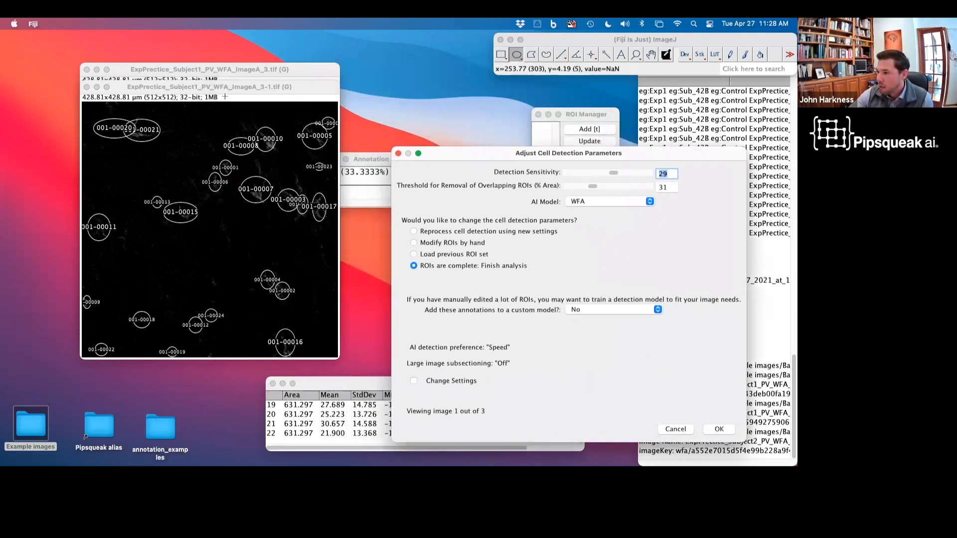
drag(500, 155, 459, 84)
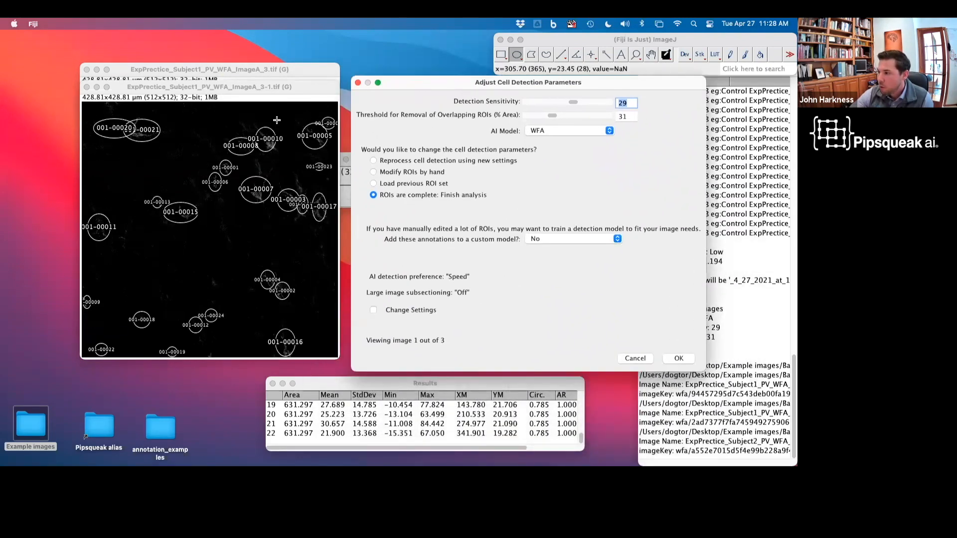
click(401, 184)
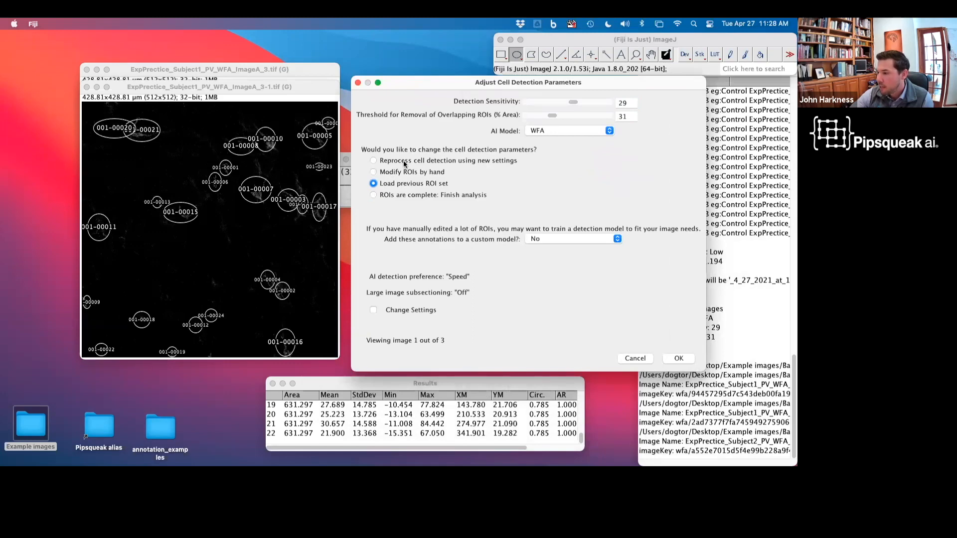
click(678, 358)
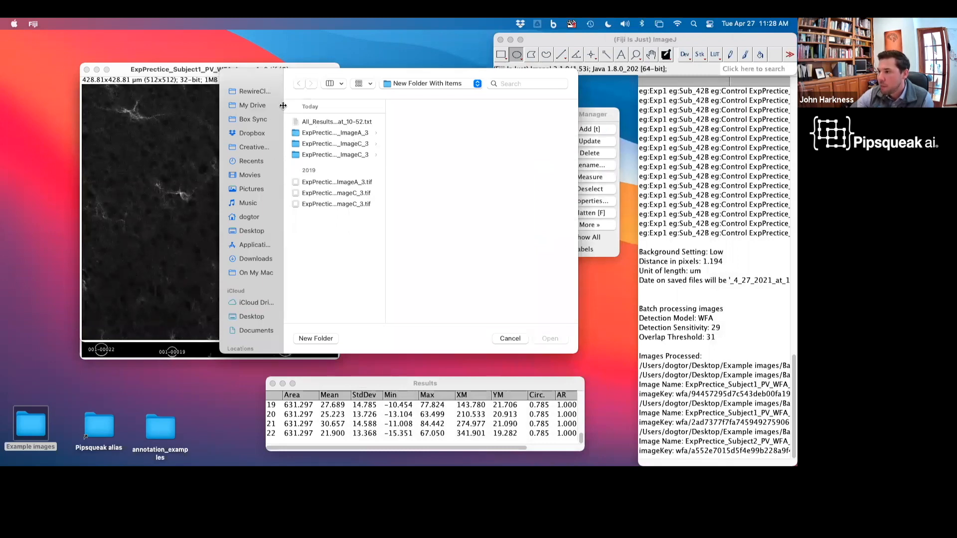
Step: Open the archived WFA ROI overlay zip dated 4_27_2021_at_11-26 from the ExpPrectice_Subject1_PV_WFA_ImageC_3 folder
drag(287, 80, 288, 103)
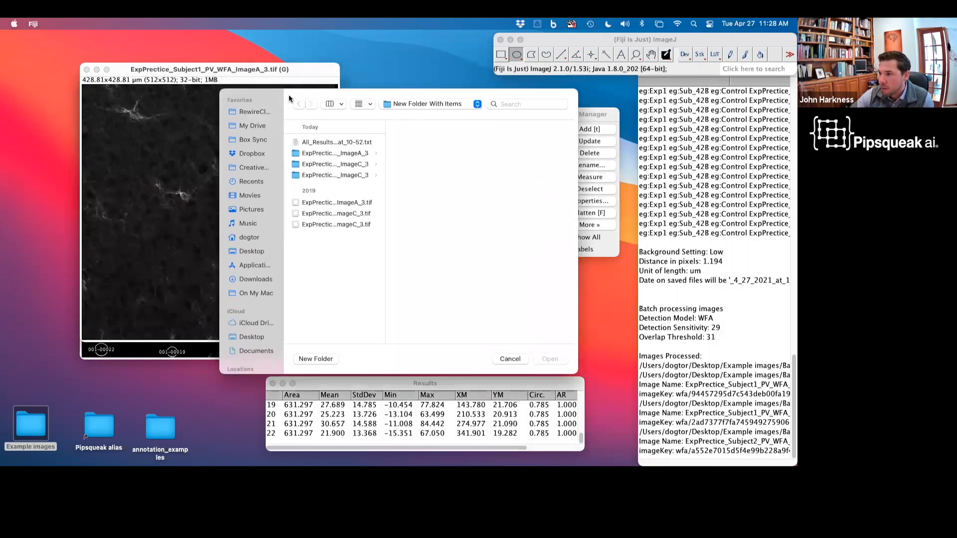
click(357, 159)
click(356, 166)
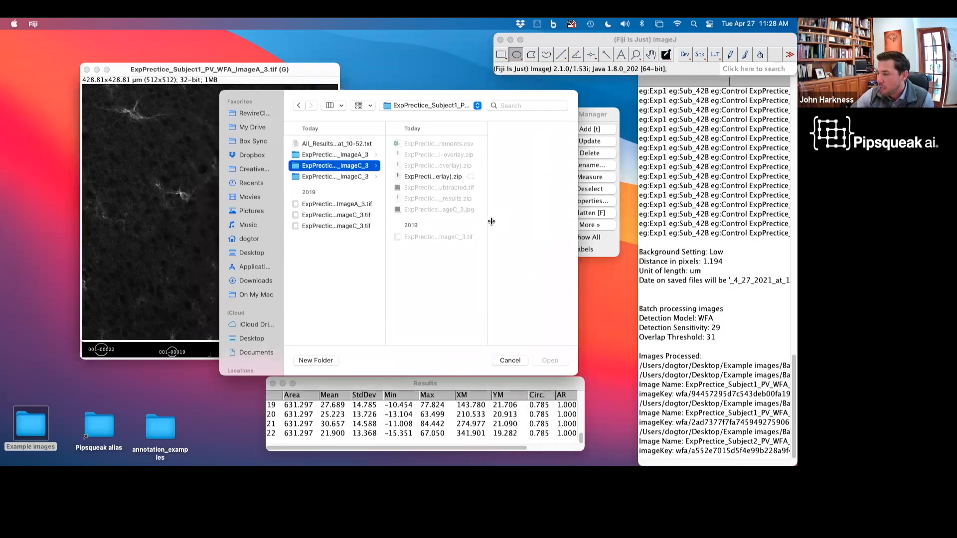
drag(488, 221, 676, 234)
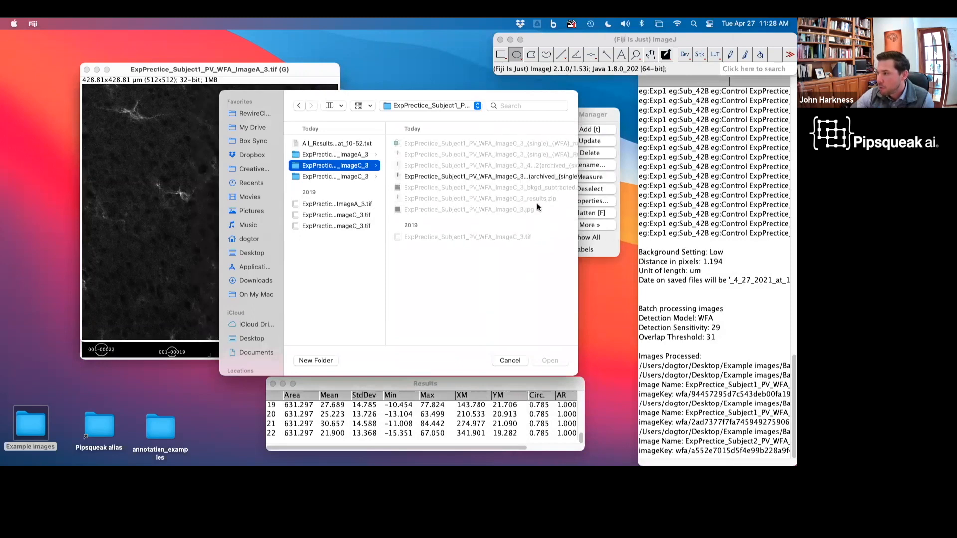
scroll(538, 208, right, 2)
scroll(538, 208, right, 5)
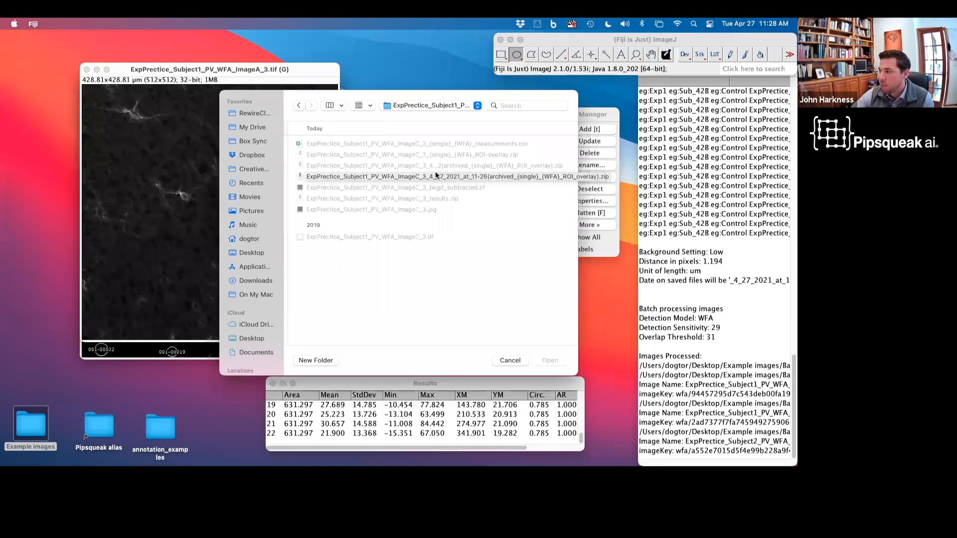
click(482, 177)
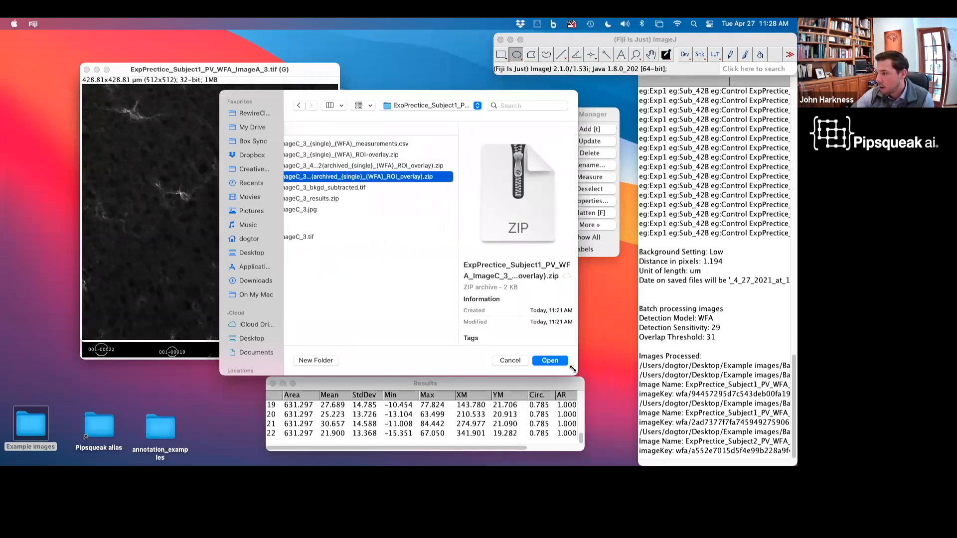
click(551, 362)
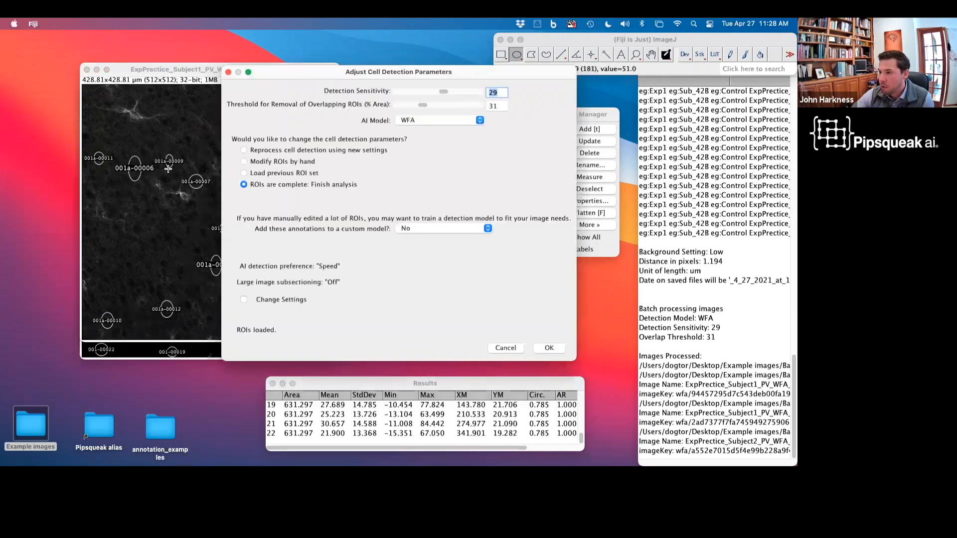
Step: Inspect the first batch image's loaded ROIs and finish its analysis with the ROIs marked complete
click(187, 71)
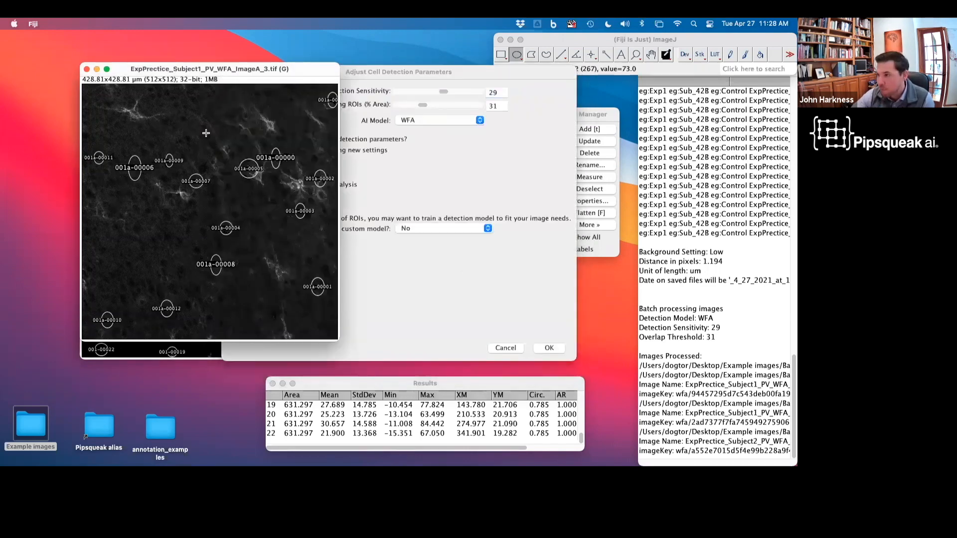
click(429, 202)
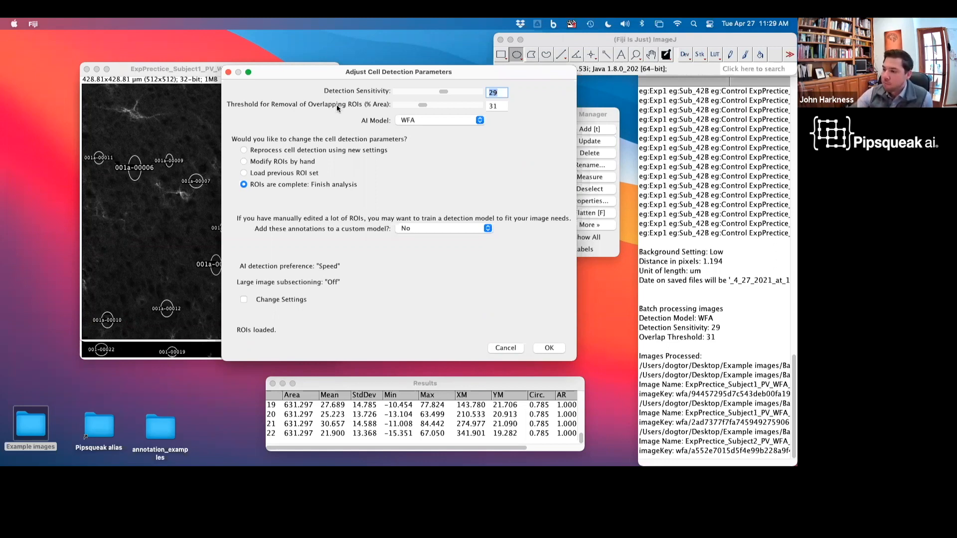
drag(282, 78, 416, 80)
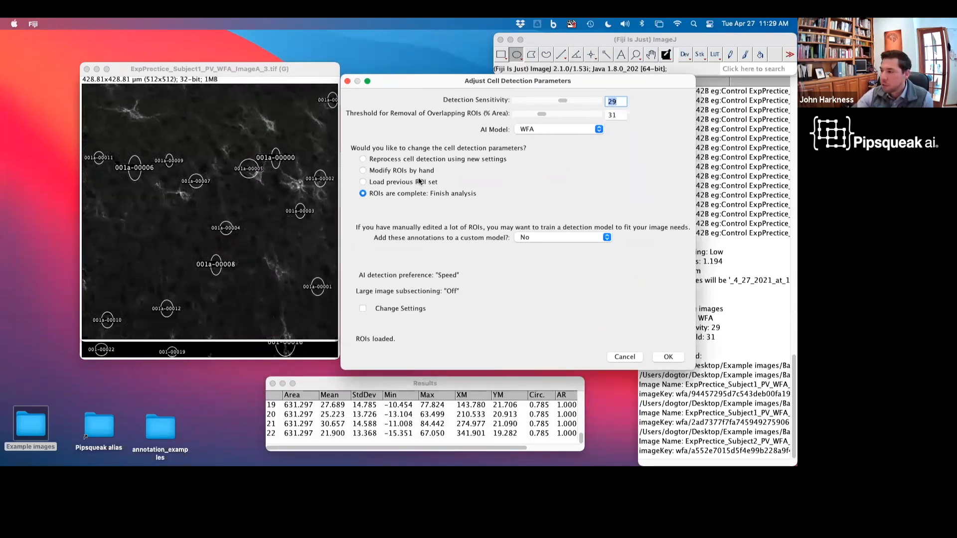
click(668, 357)
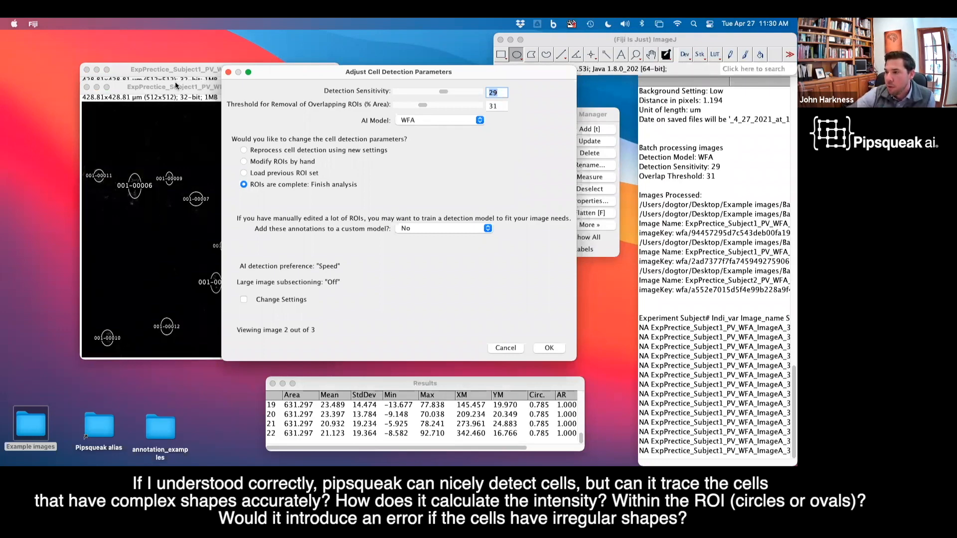
Step: Zoom into the second batch image and delete the elongated ROI labelled 001-00006
drag(277, 73, 454, 83)
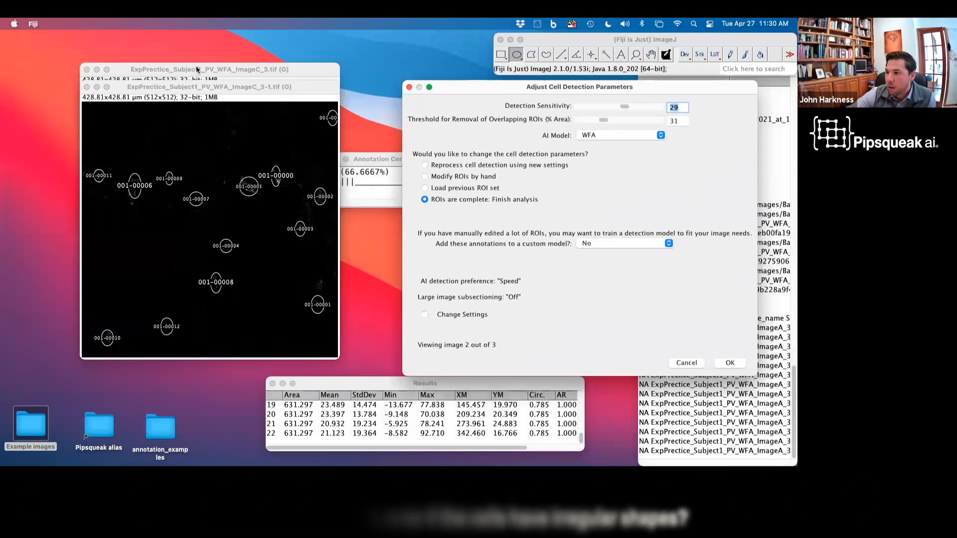
drag(188, 77, 458, 86)
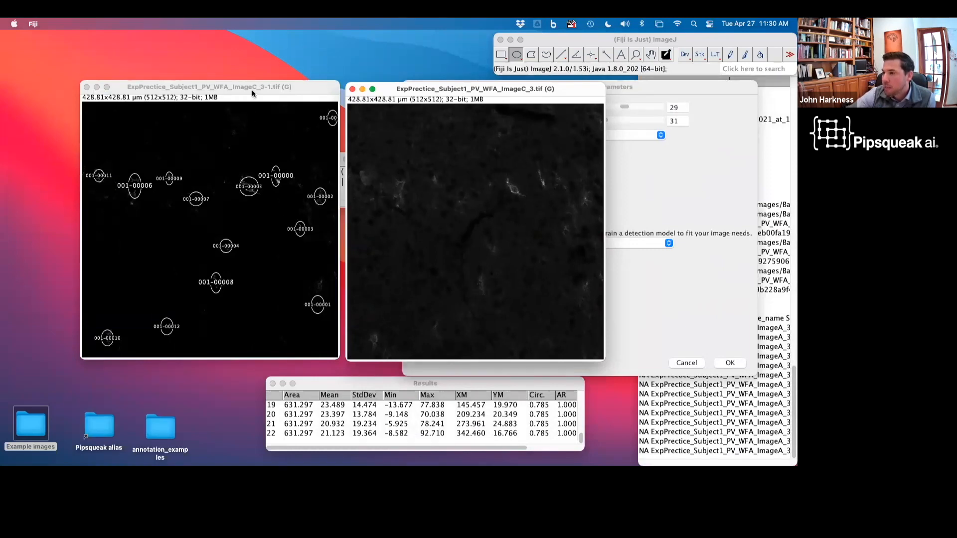
drag(252, 90, 237, 88)
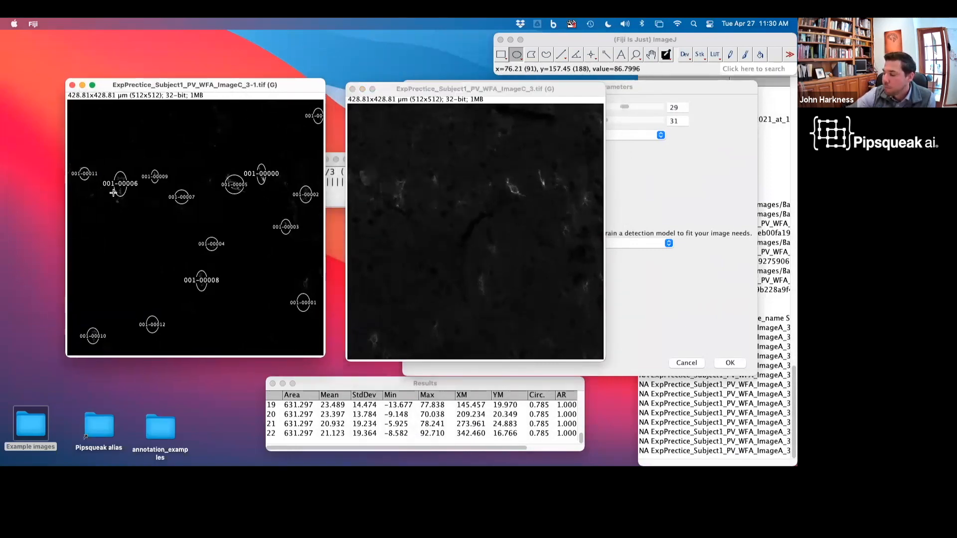
key(plus)
key(plus)
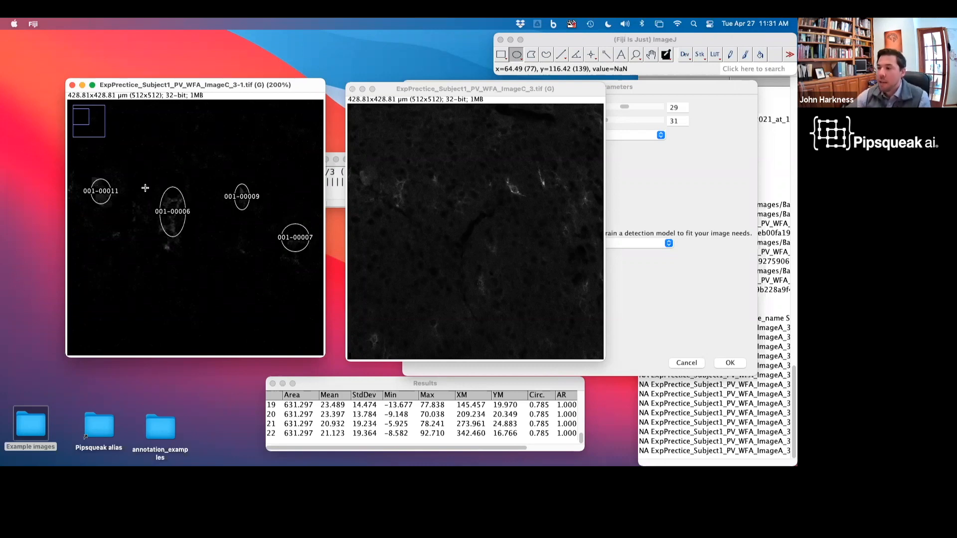
click(178, 216)
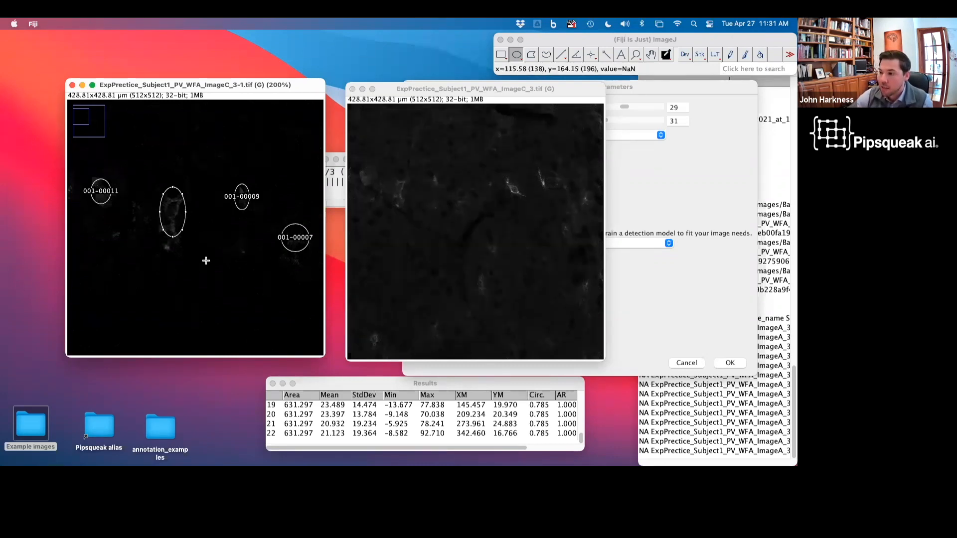
key(BackSpace)
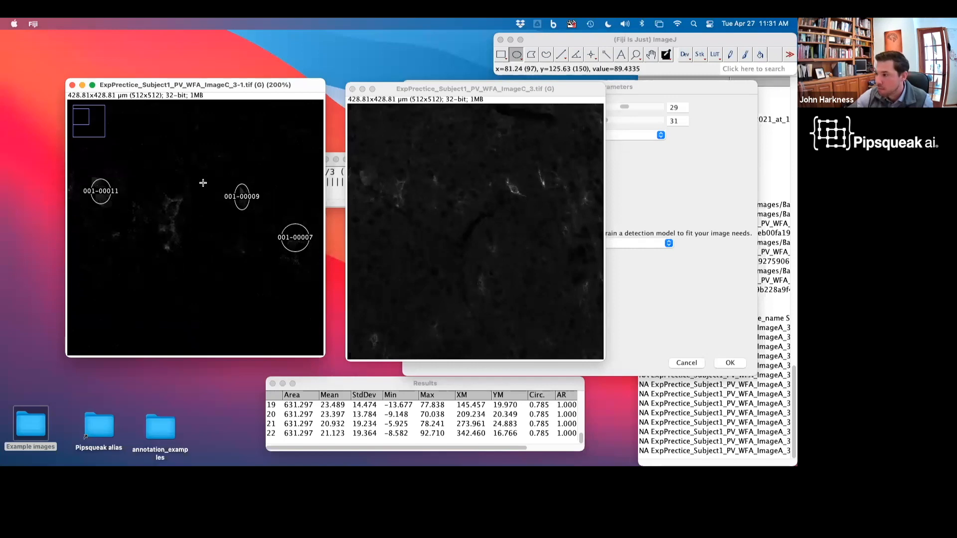
Step: Trace a freehand ROI around a cell near the upper left of the second image and add it to the ROI set
click(430, 90)
drag(430, 90, 150, 87)
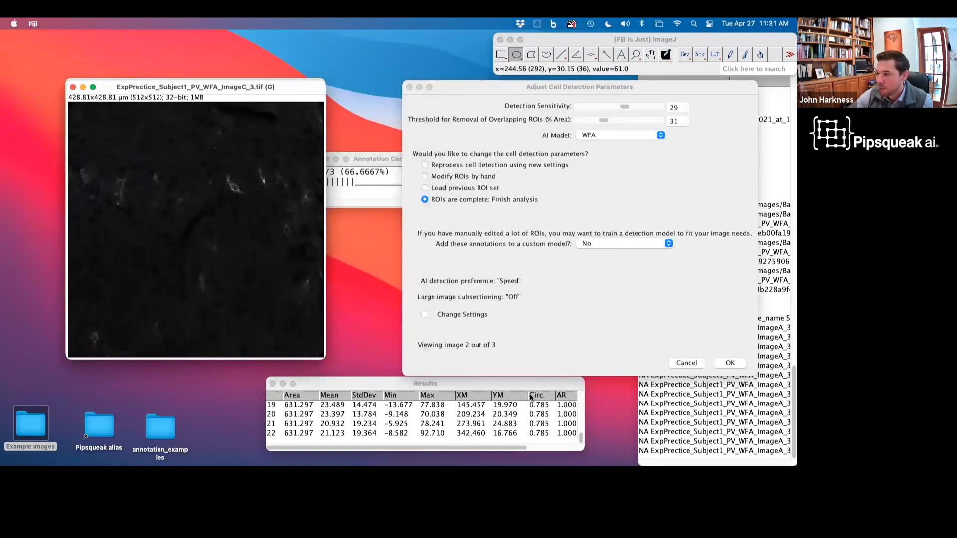
click(549, 58)
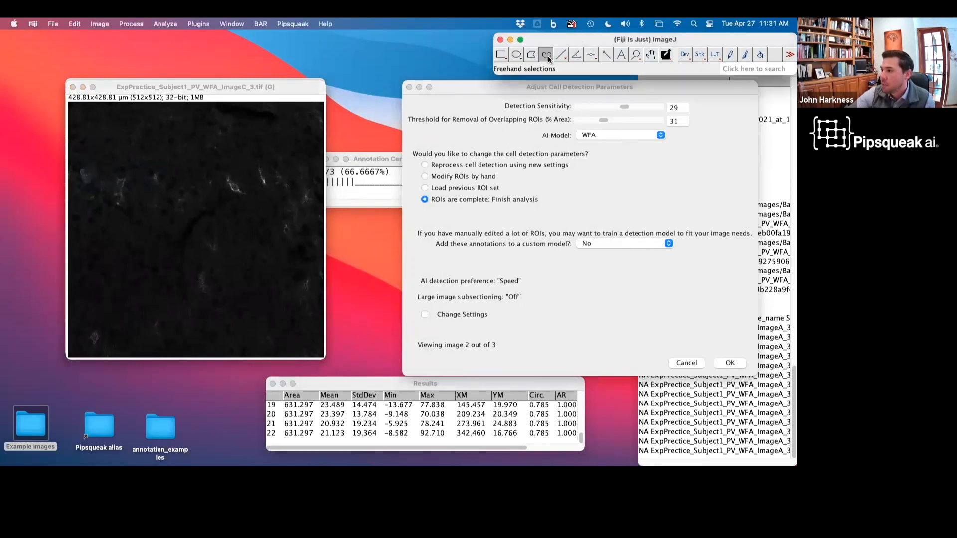
mouse_move(119, 177)
mouse_down()
mouse_move(124, 205)
mouse_move(110, 199)
mouse_move(119, 178)
mouse_up()
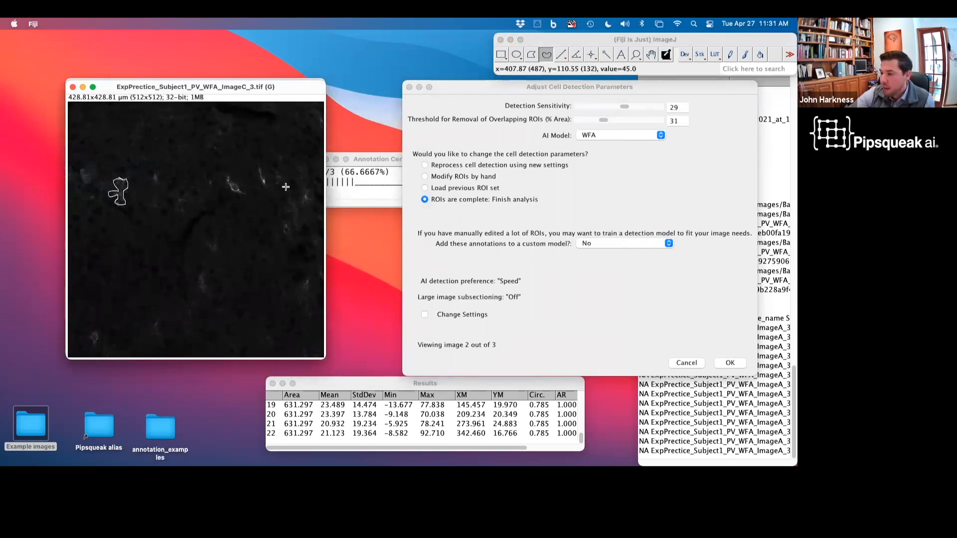
key(t)
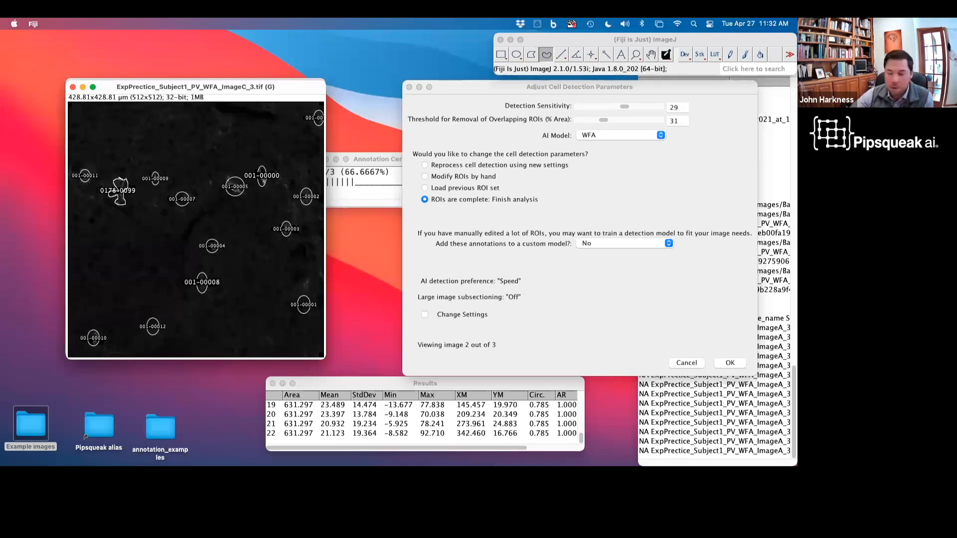
Step: Cancel the batch analysis and close the second image without saving changes
click(686, 363)
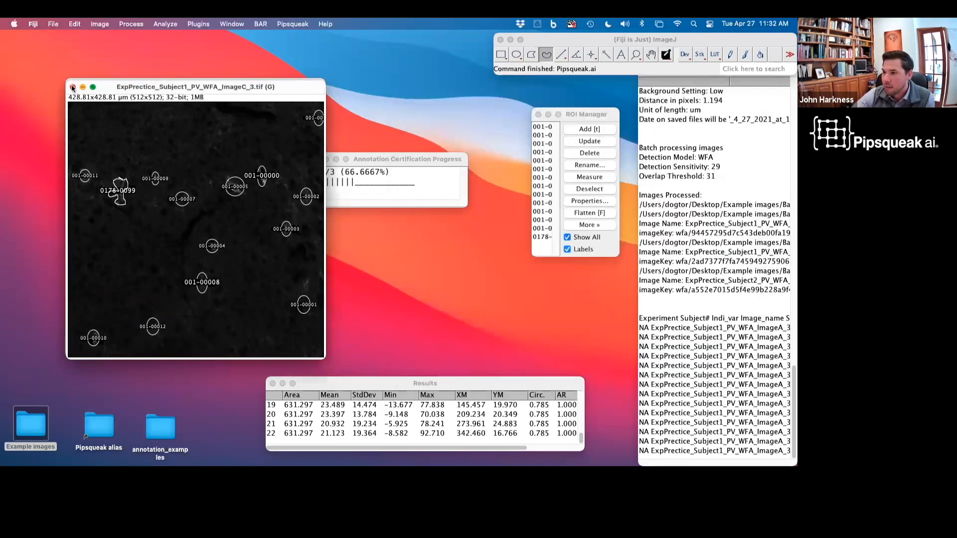
click(73, 87)
click(73, 85)
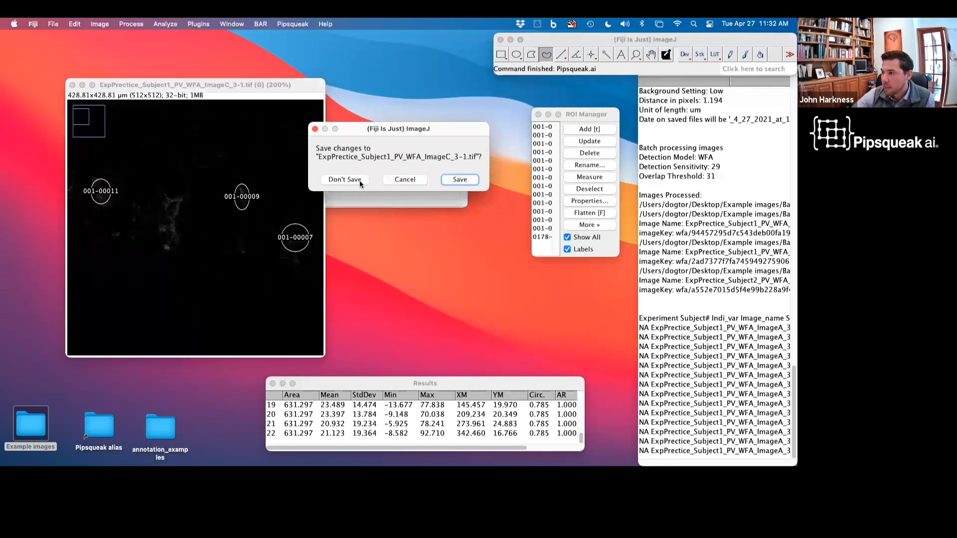
click(344, 180)
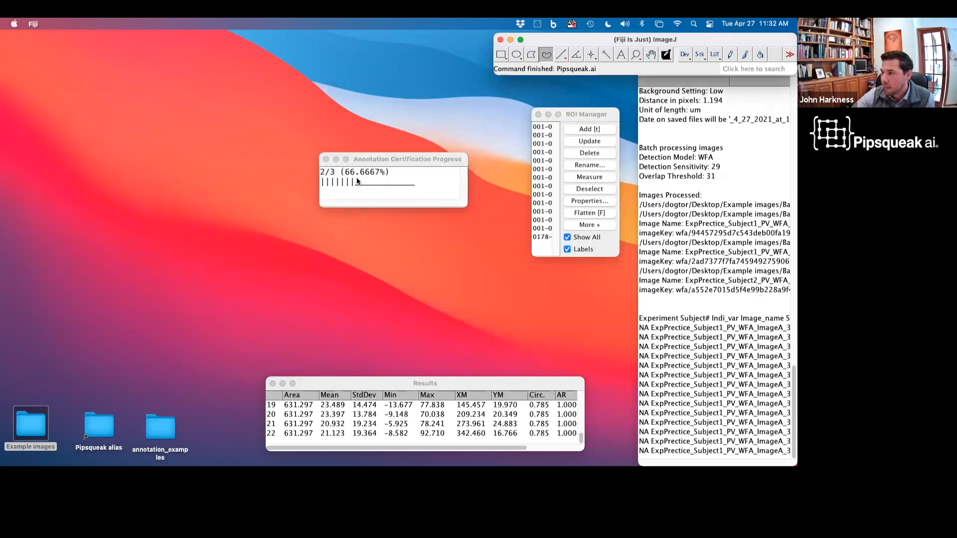
Step: Close the annotation progress, ROI Manager and Log windows
click(326, 159)
click(538, 116)
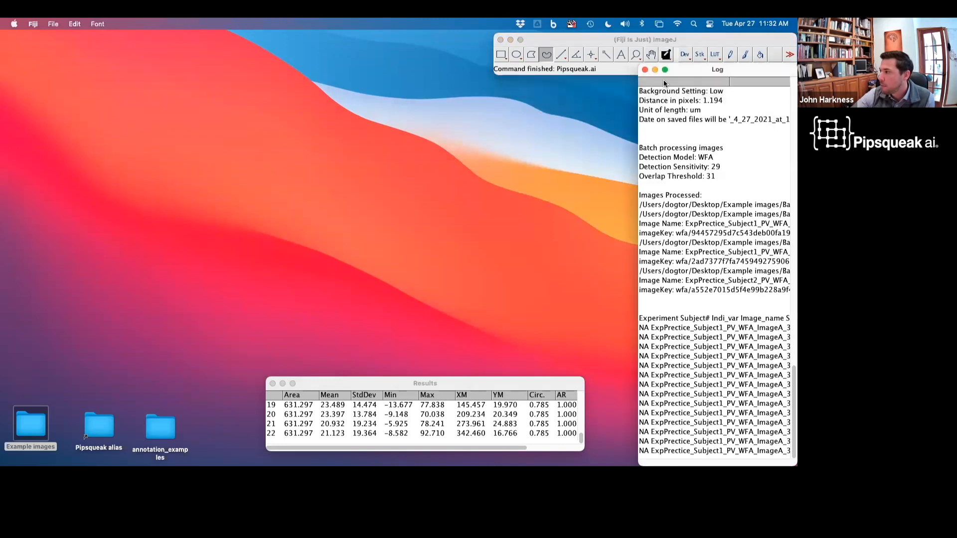
click(646, 70)
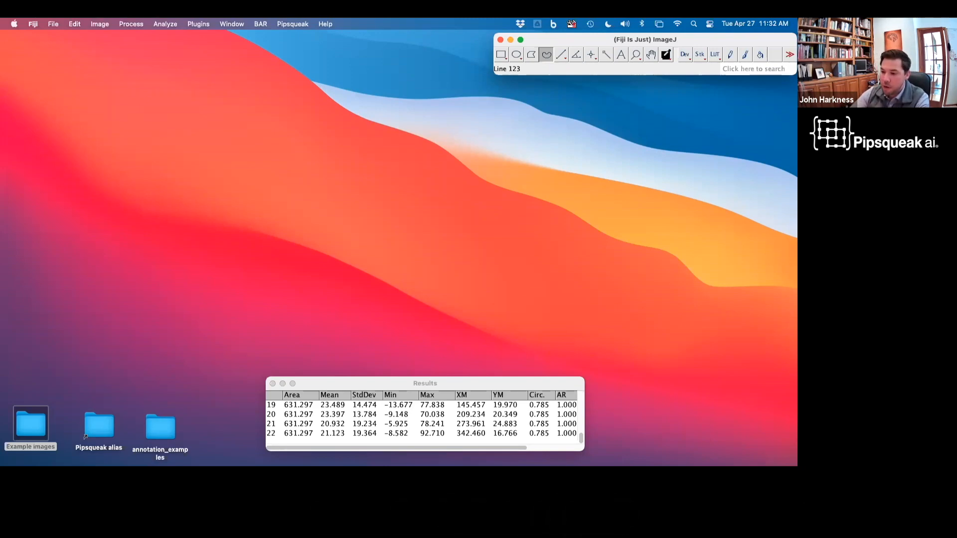
Step: Open the four PNN20_PV_WFA_8OXO images from the Example images/triple 8oxo1 folder in Fiji
click(33, 420)
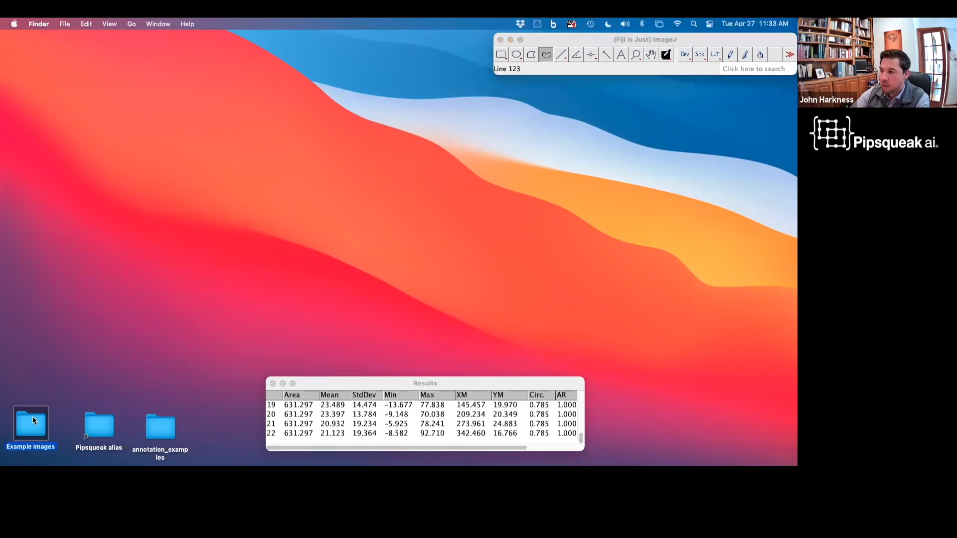
double_click(32, 419)
click(414, 214)
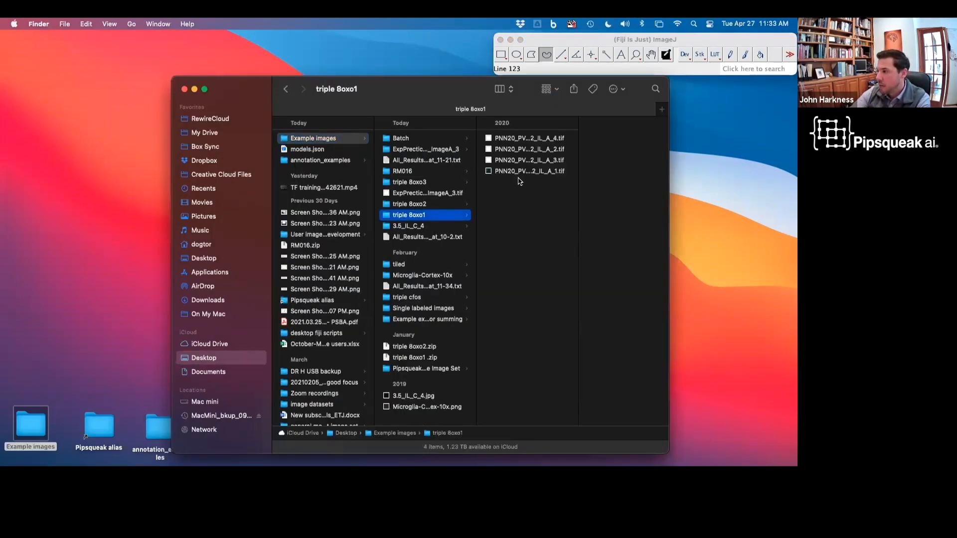
drag(519, 181, 531, 64)
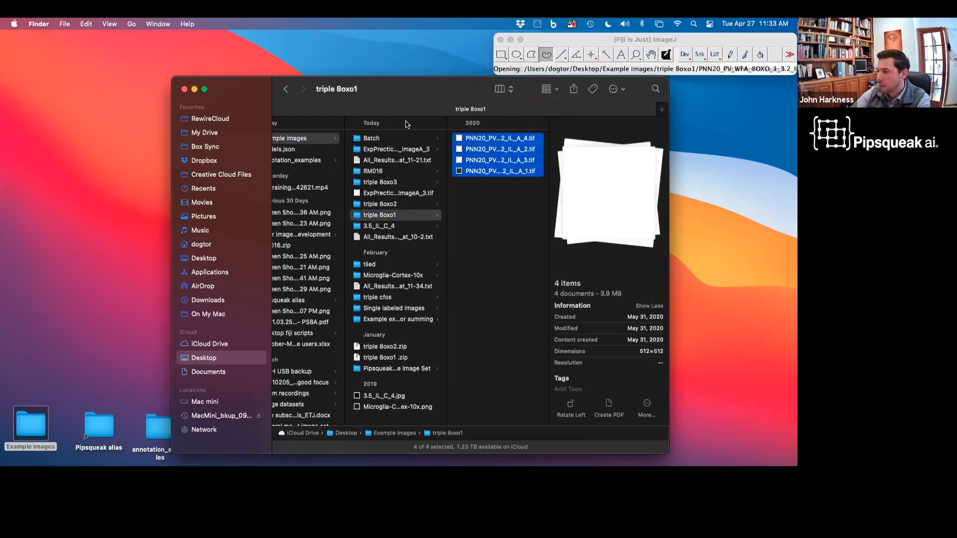
drag(394, 96, 412, 373)
Step: Dismiss the calibration-conflict prompts for the opening images, disabling global calibration and these messages
click(393, 184)
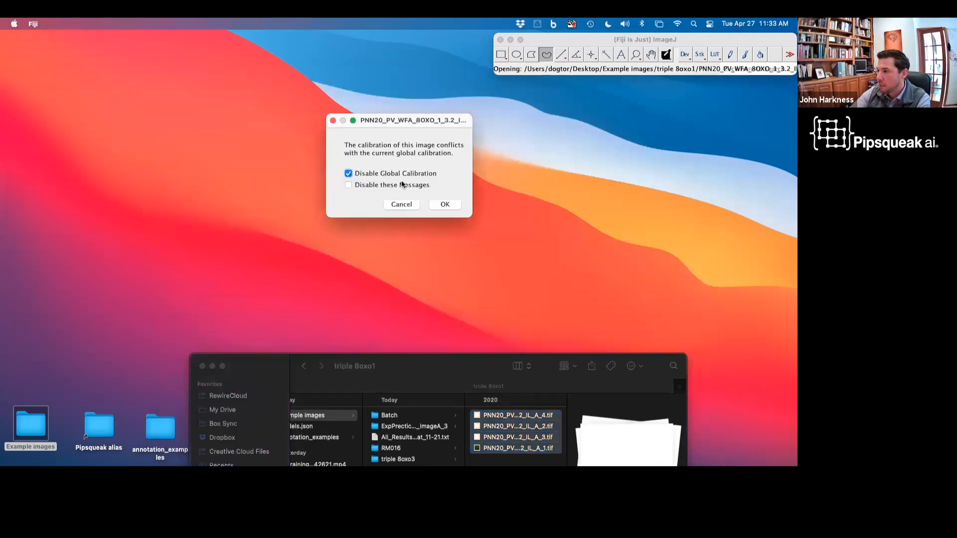
click(444, 204)
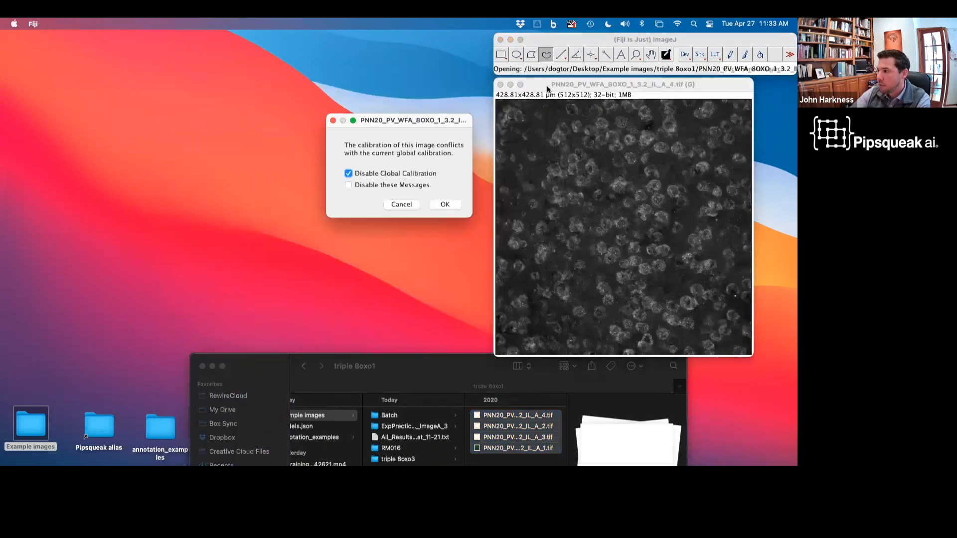
click(369, 185)
click(369, 173)
click(431, 203)
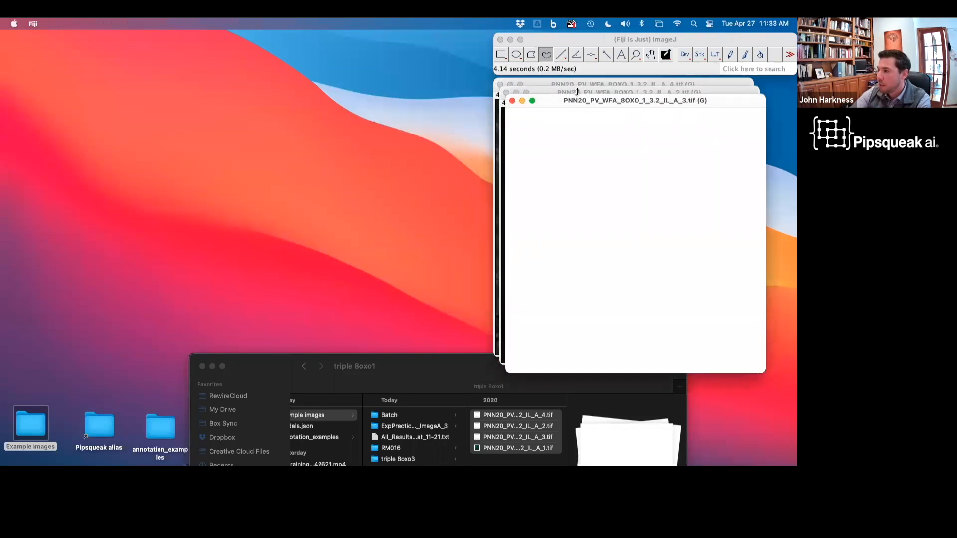
Step: Arrange the four opened image windows side by side to compare the channels
drag(562, 111, 79, 74)
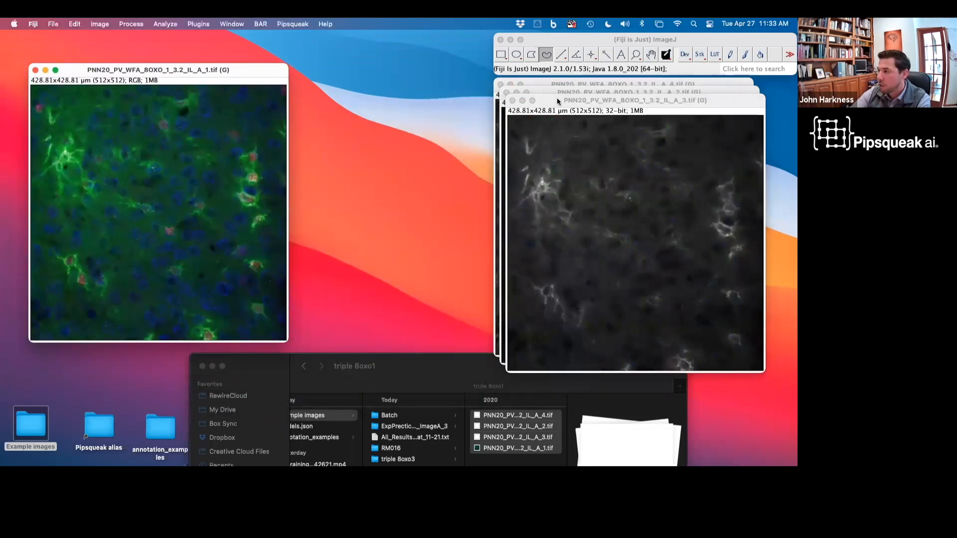
drag(557, 98, 353, 80)
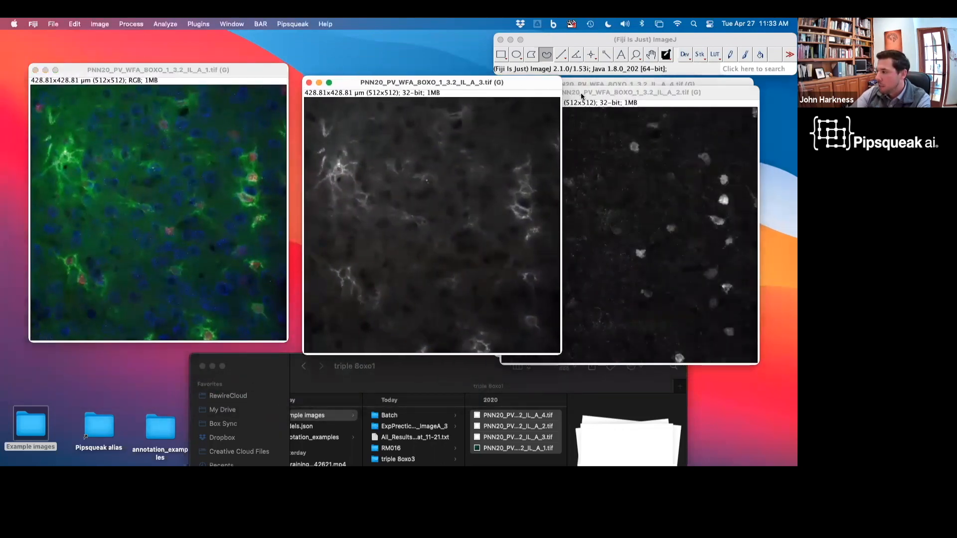
drag(581, 92, 631, 91)
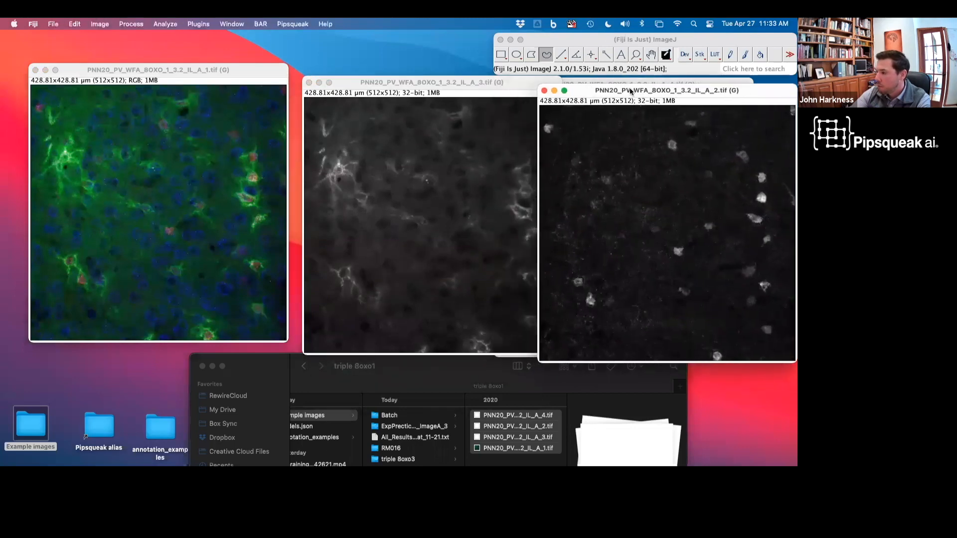
drag(435, 84, 371, 89)
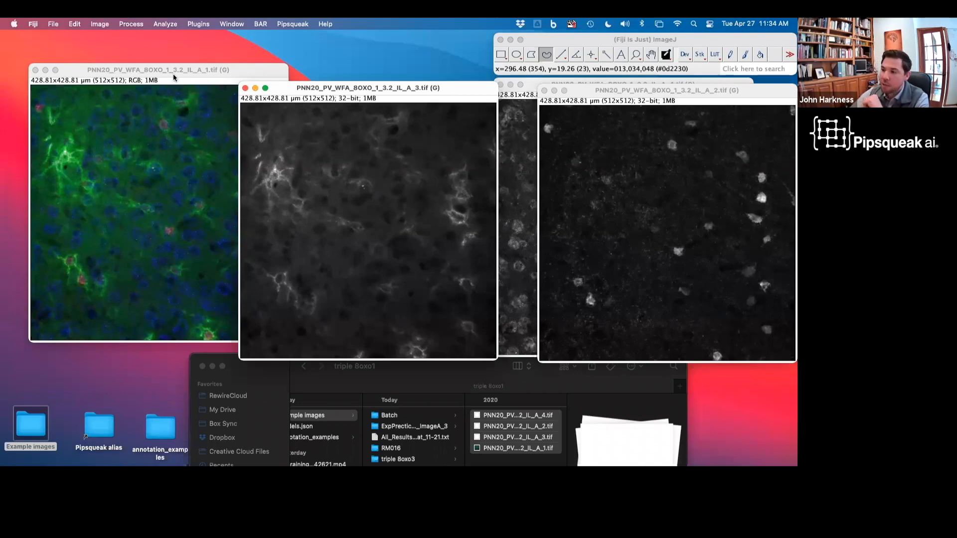
drag(254, 67, 278, 94)
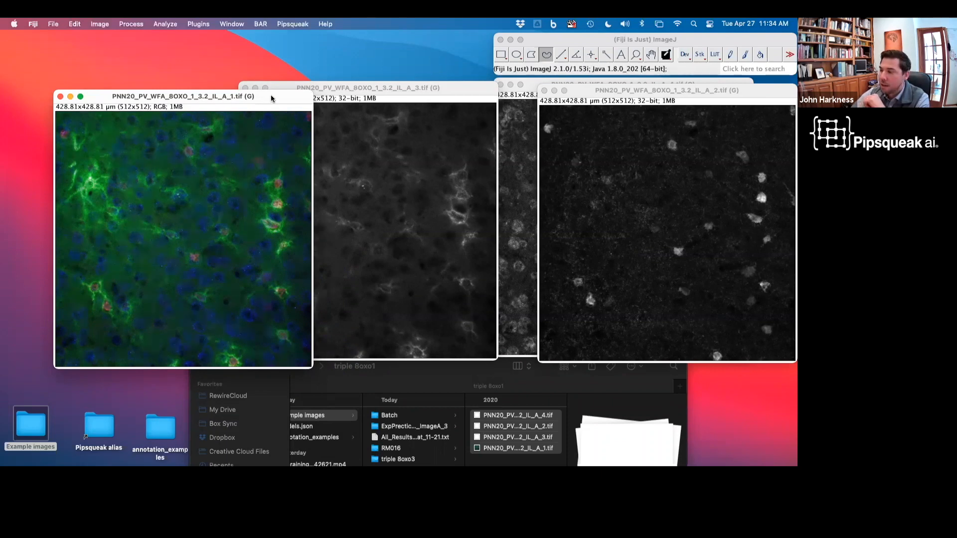
drag(270, 95, 270, 83)
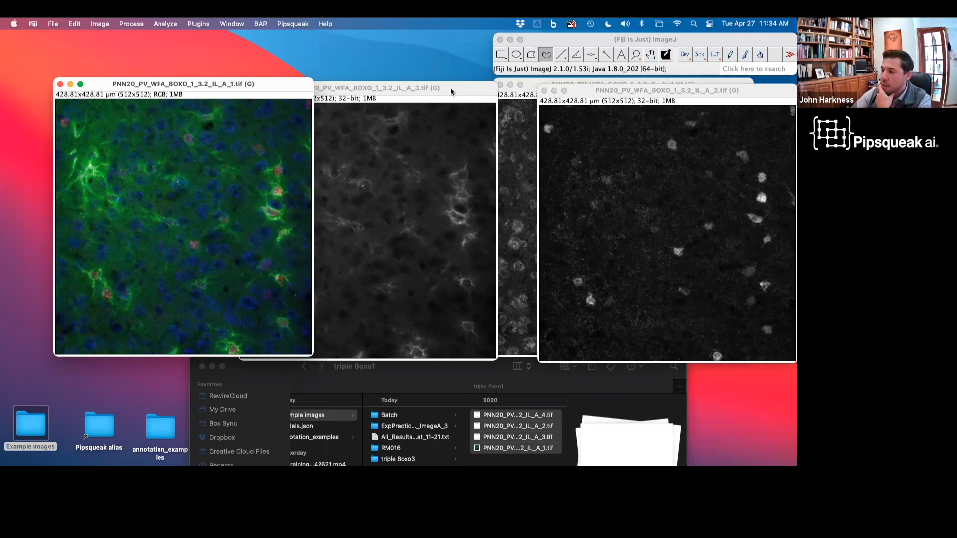
drag(450, 91, 393, 90)
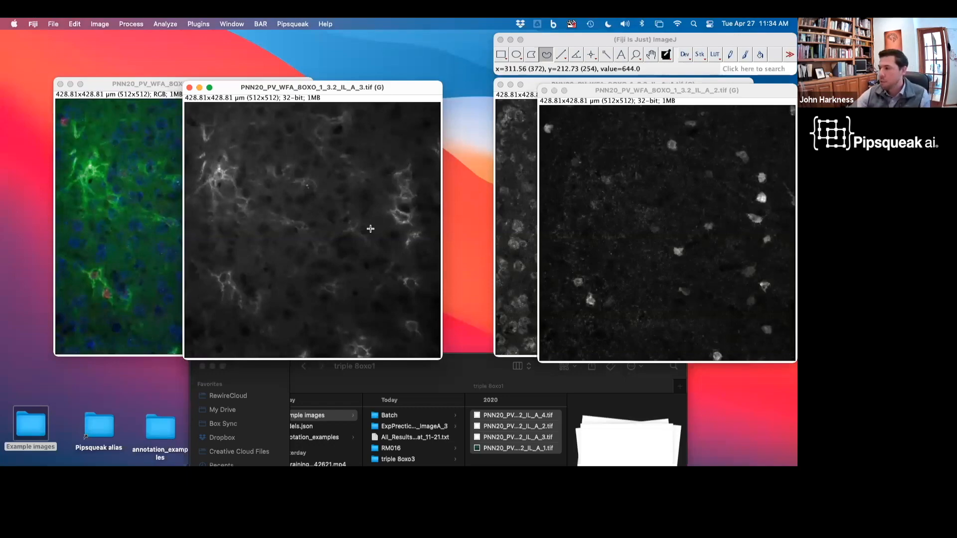
Step: Switch to the PowerPoint slide show and move to the Threshold vs AI vs Custom AI slide
key(ctrl+Right)
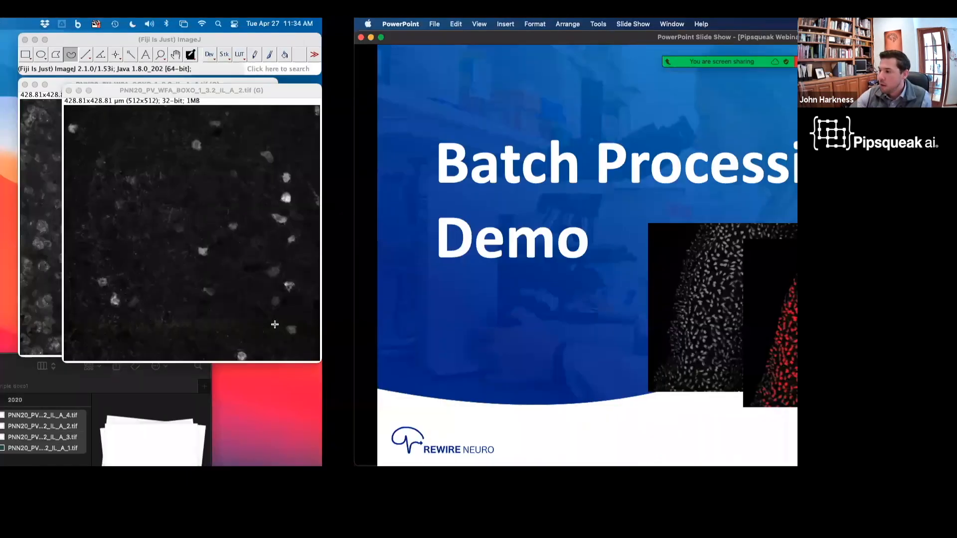
key(Left)
key(Left)
key(Right)
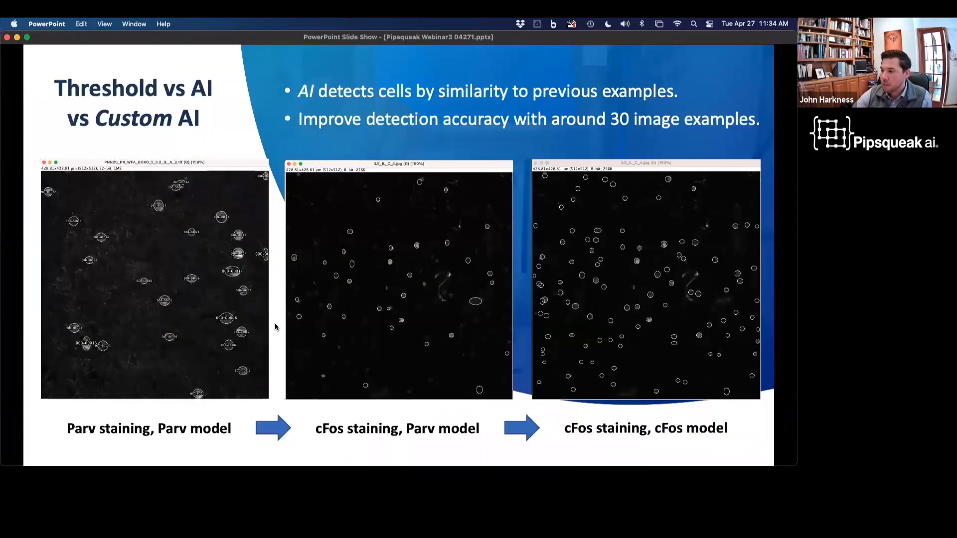
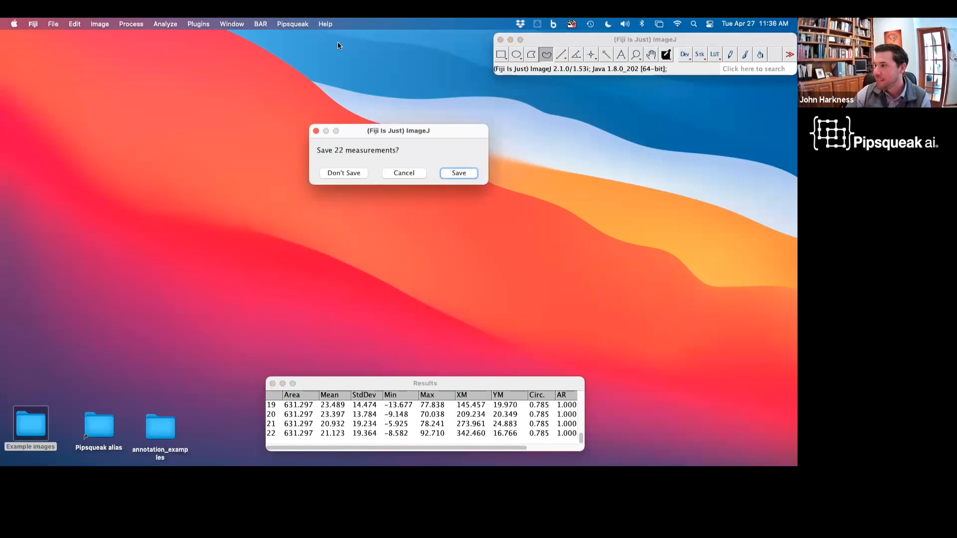
Step: Discard the unsaved measurements and launch Pipsqueak.ai from its plugin menu
click(347, 172)
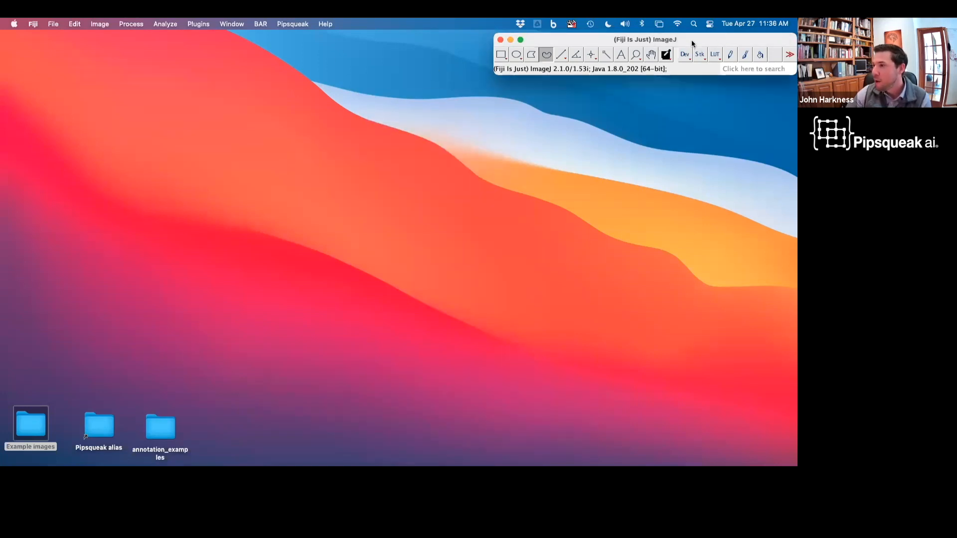
click(292, 24)
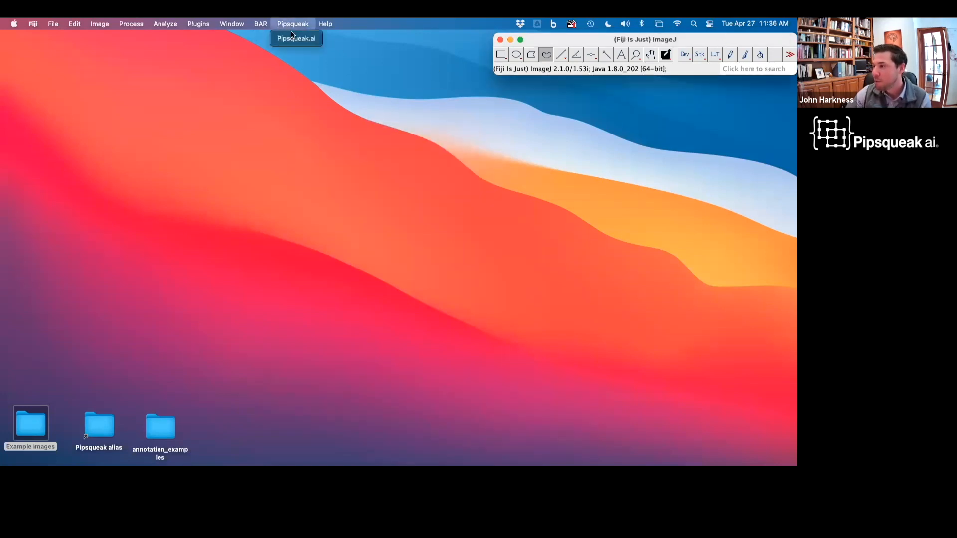
click(295, 37)
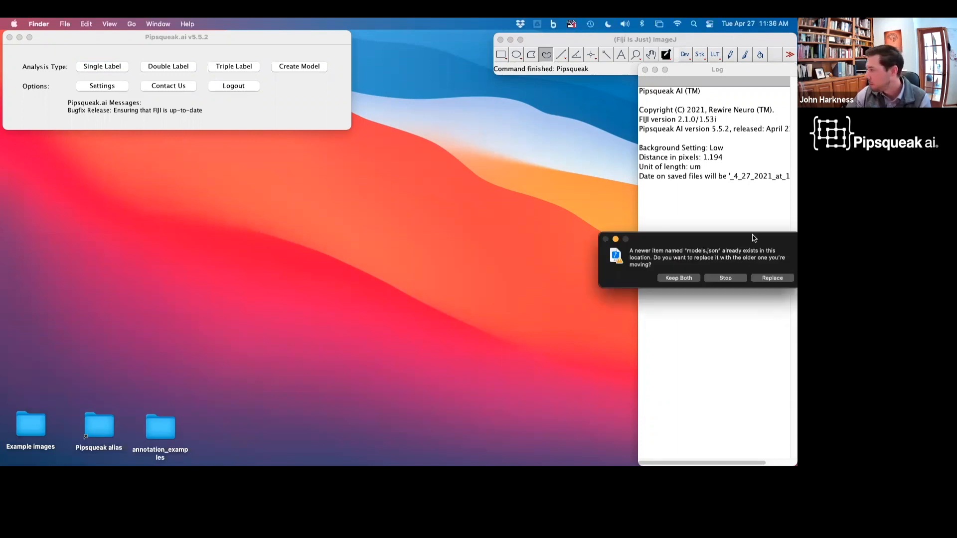
Step: Keep both copies of models.json and reposition the Pipsqueak.ai window on the desktop
drag(751, 239, 662, 238)
click(682, 277)
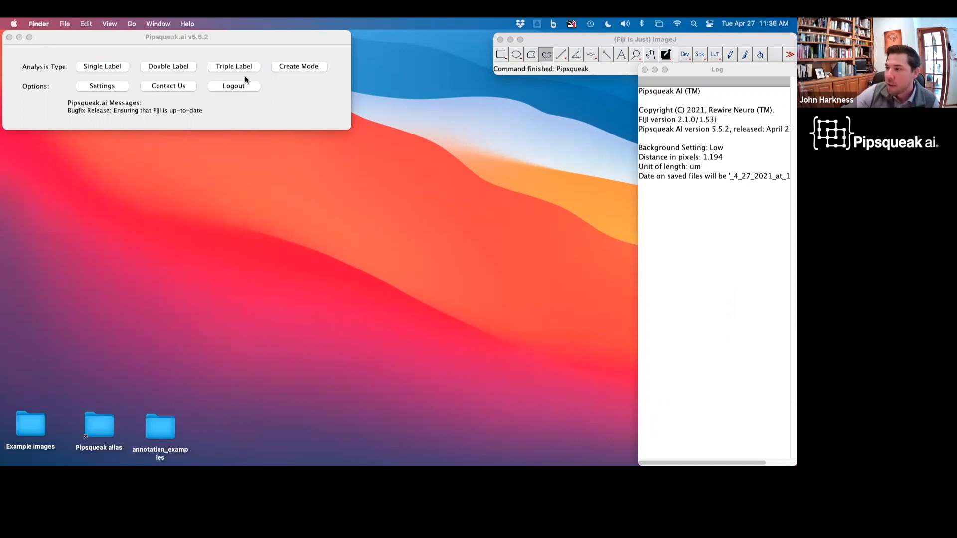
mouse_move(277, 40)
mouse_down()
mouse_move(279, 112)
mouse_move(306, 79)
mouse_move(282, 56)
mouse_up()
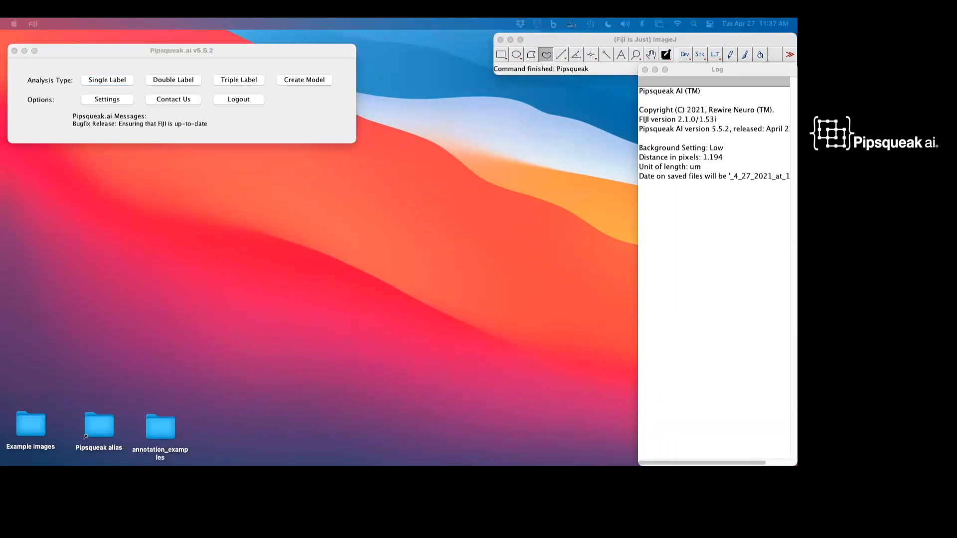
Step: Start Create Model and choose to add images and ROIs to the custom model dataset
click(304, 81)
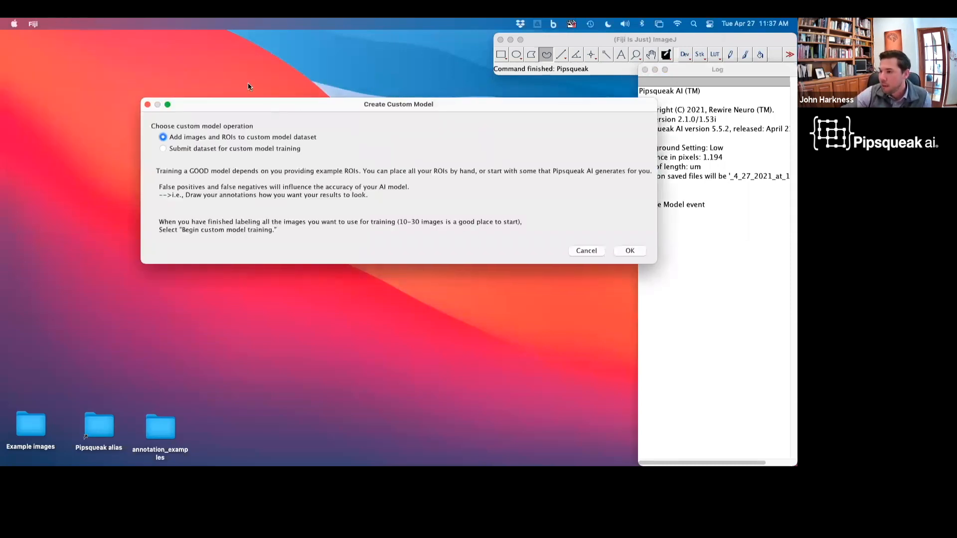
drag(271, 107, 256, 127)
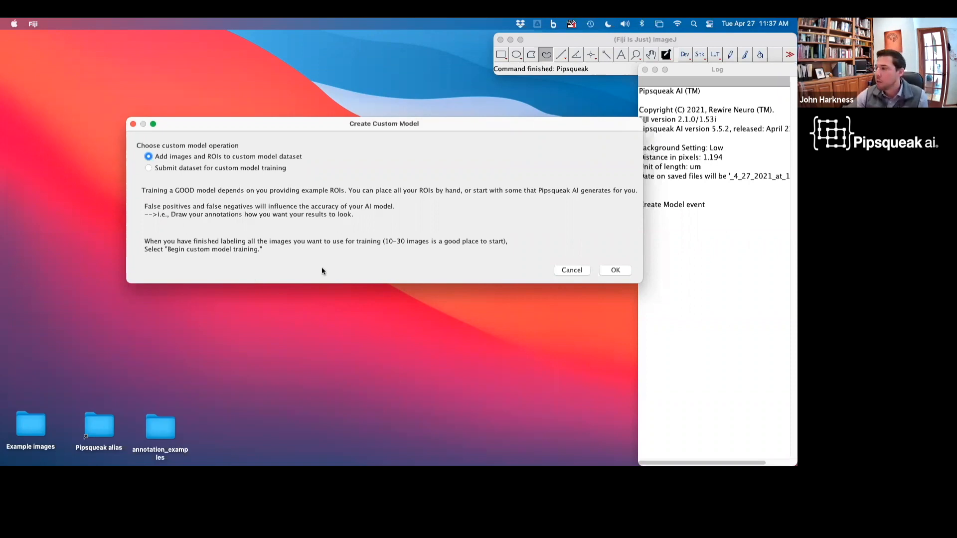
click(615, 270)
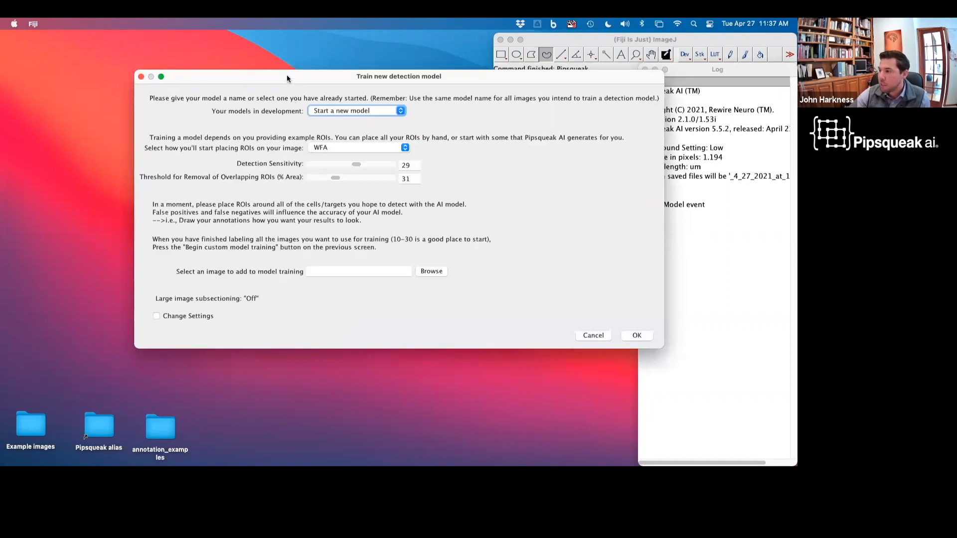
Step: Keep Start a new model and WFA as the starting ROI placement for the new detection model
drag(287, 78, 212, 94)
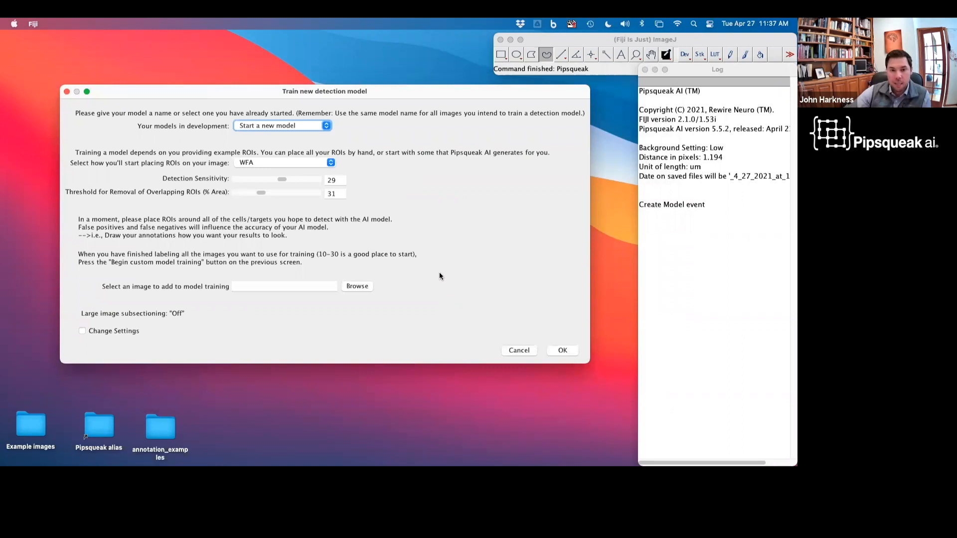
click(297, 126)
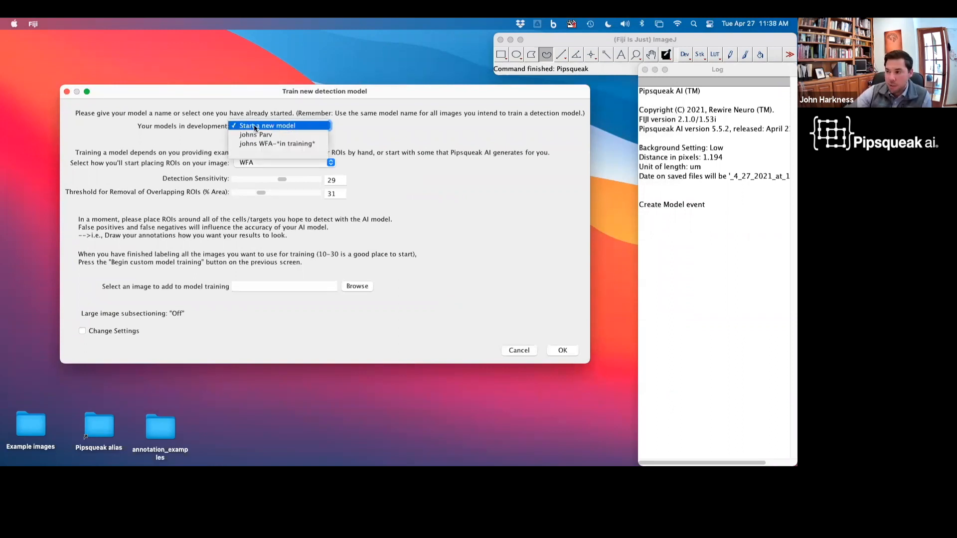
click(292, 127)
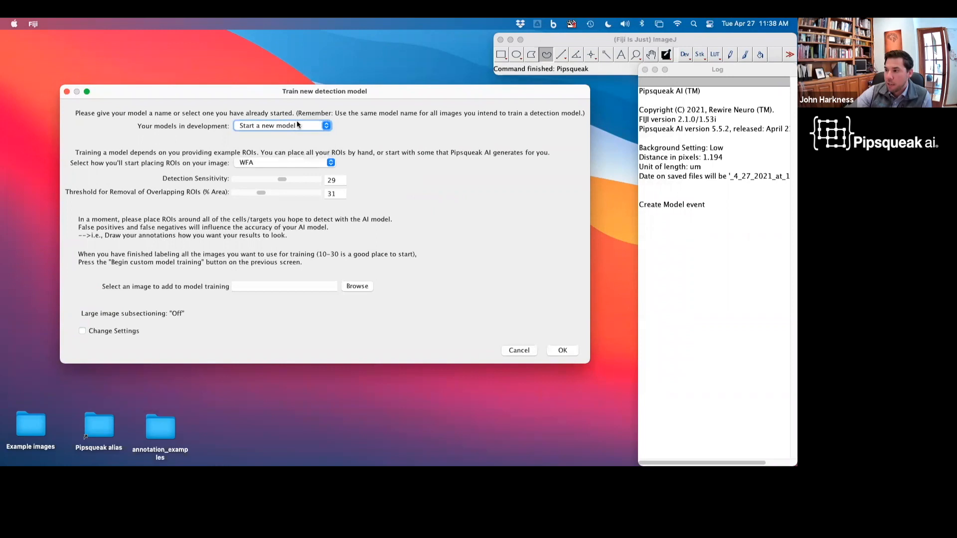
click(259, 163)
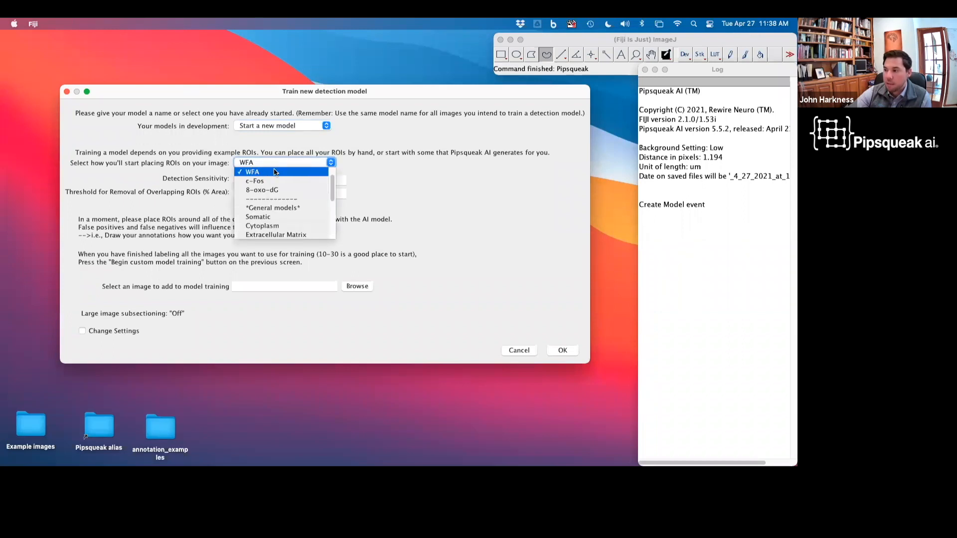
click(275, 172)
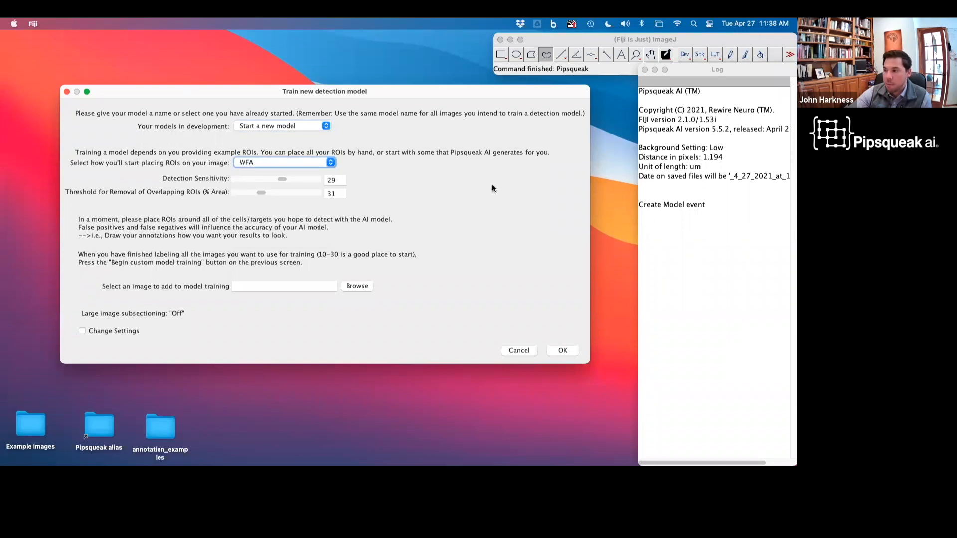
Step: Select PNN20_PV_WFA_8OXO_7_3.0_PI_E_3.tif from Example images/triple 8oxo2 as the training image
click(356, 288)
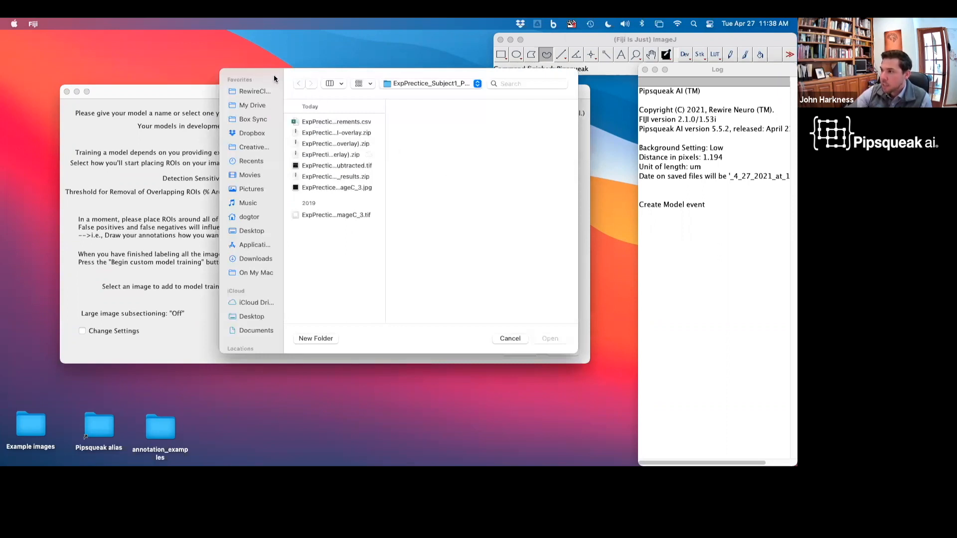
click(337, 215)
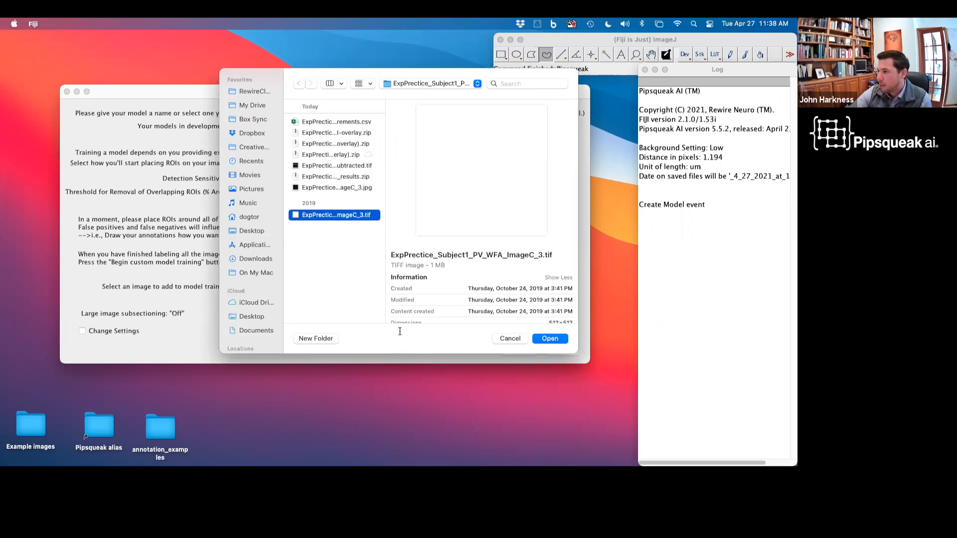
click(413, 84)
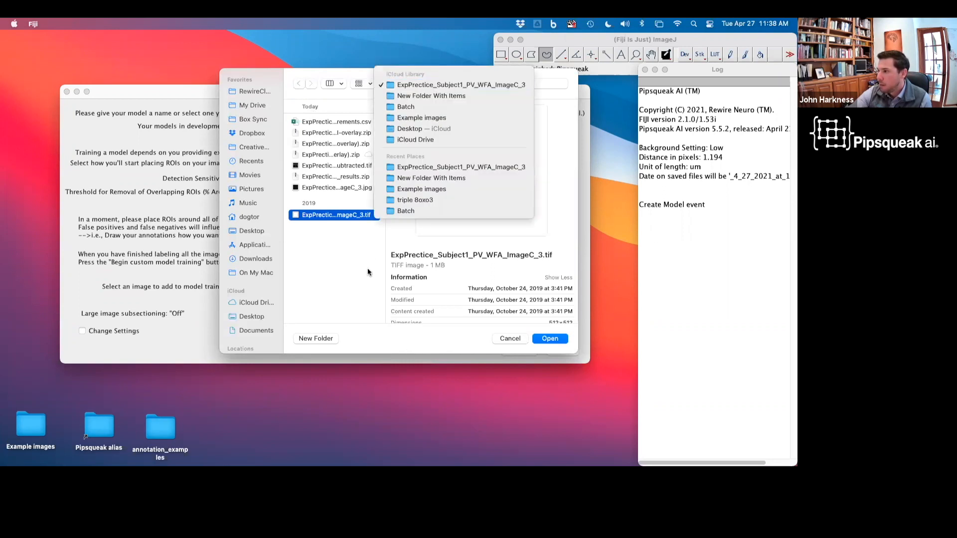
click(397, 117)
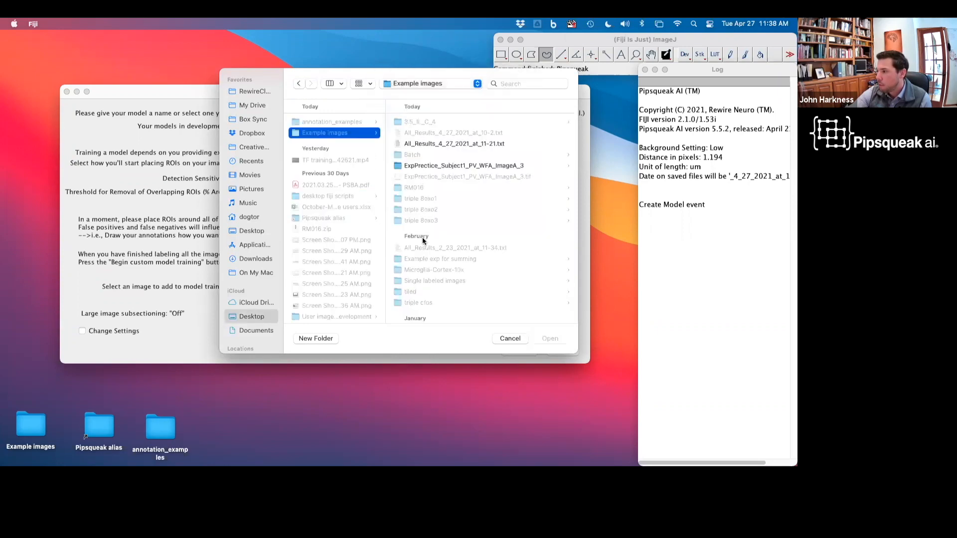
click(413, 211)
click(477, 144)
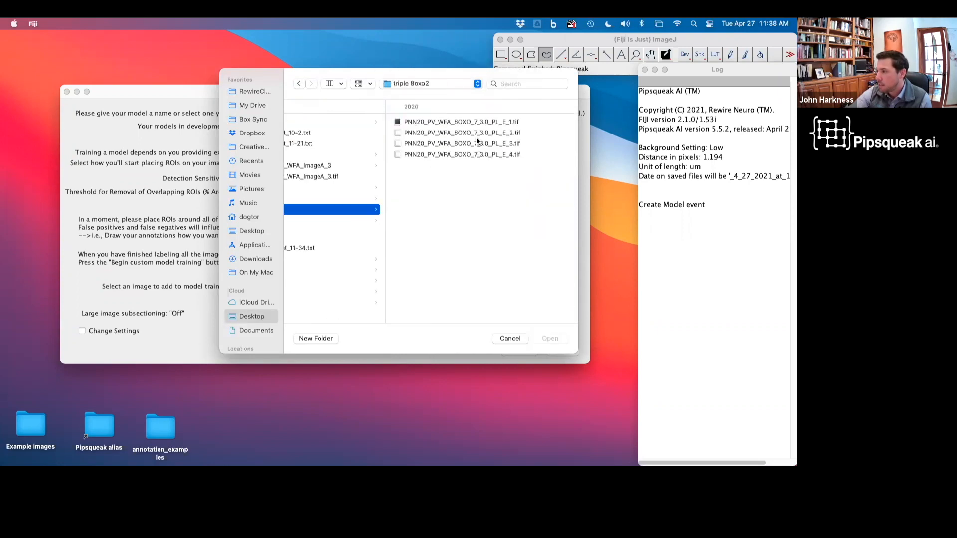
click(550, 339)
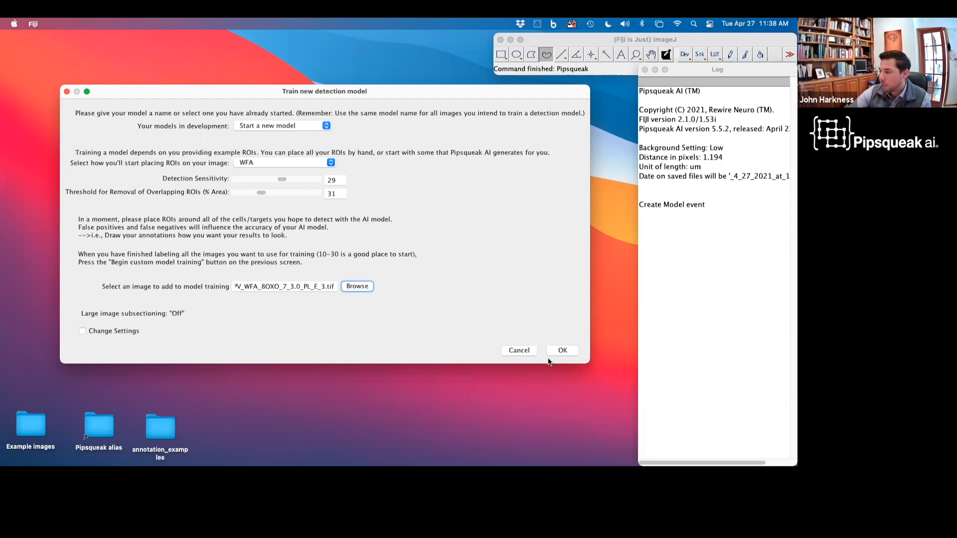
Step: Confirm the training settings and name the new detection model with the user's first name plus 'wfa 042721'
click(562, 351)
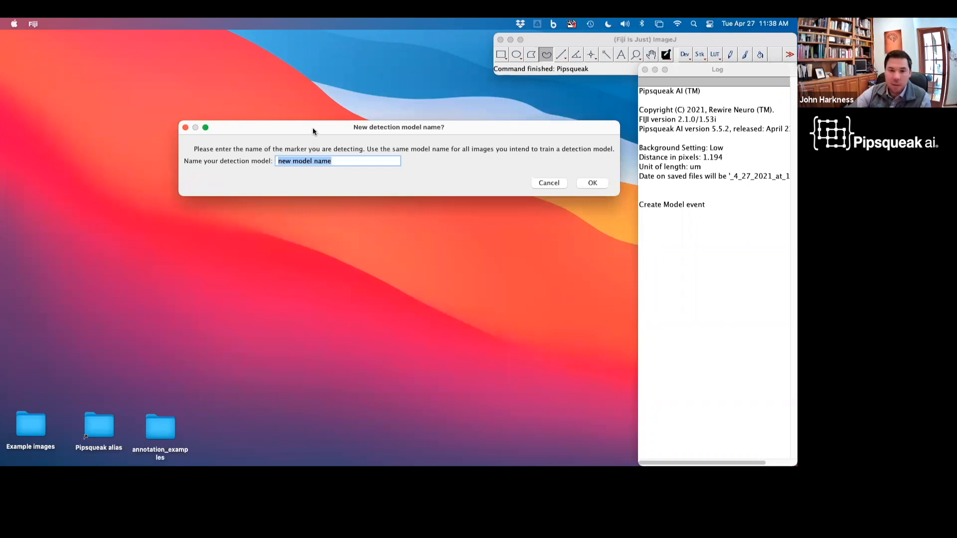
text(J)
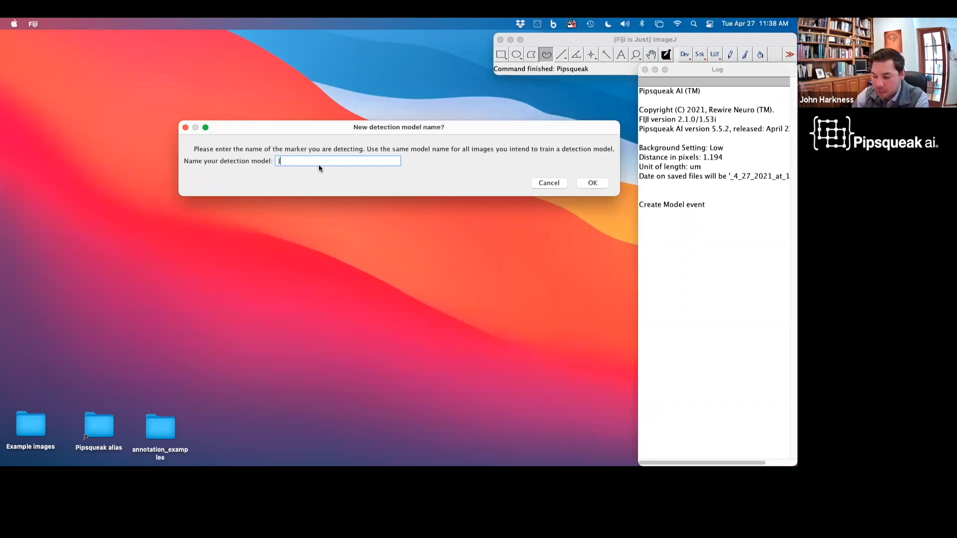
text(ohn wfa 042)
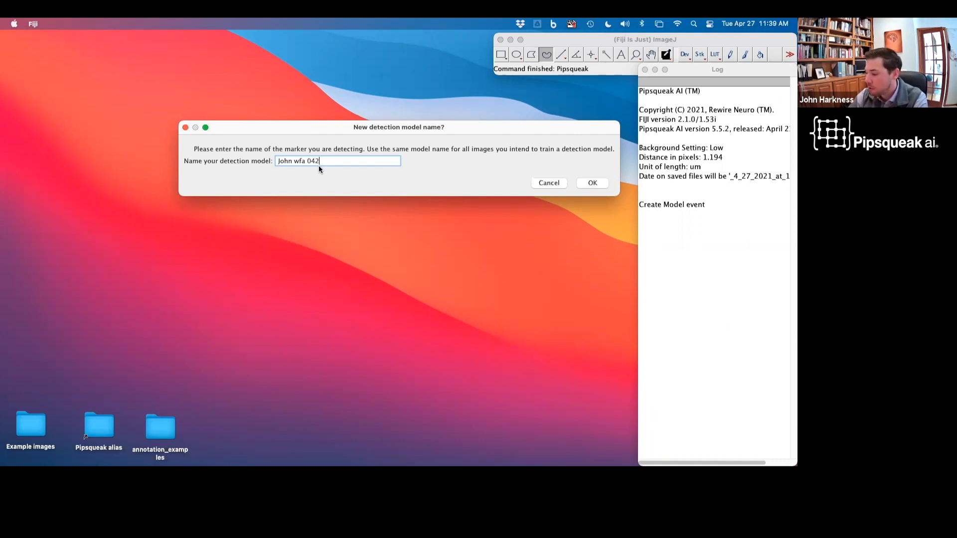
text(721)
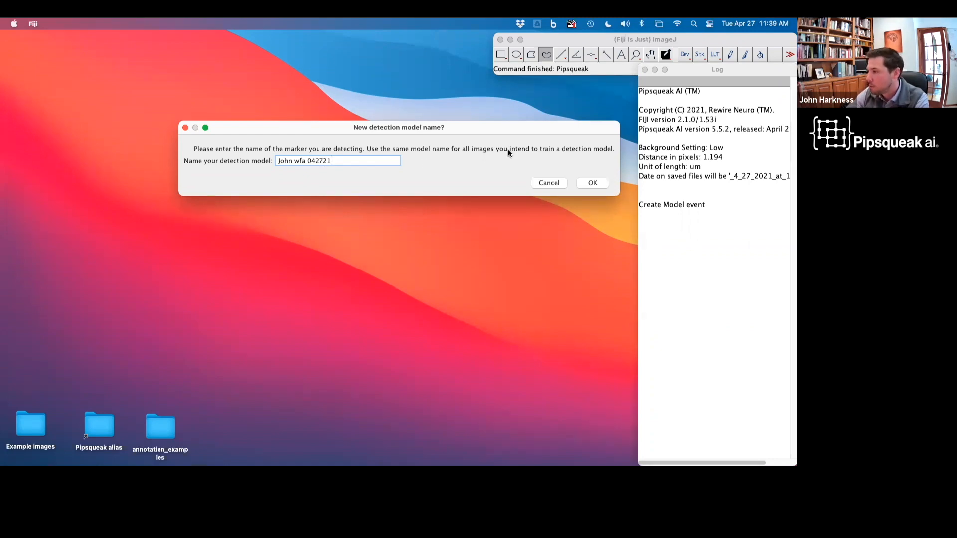
click(589, 184)
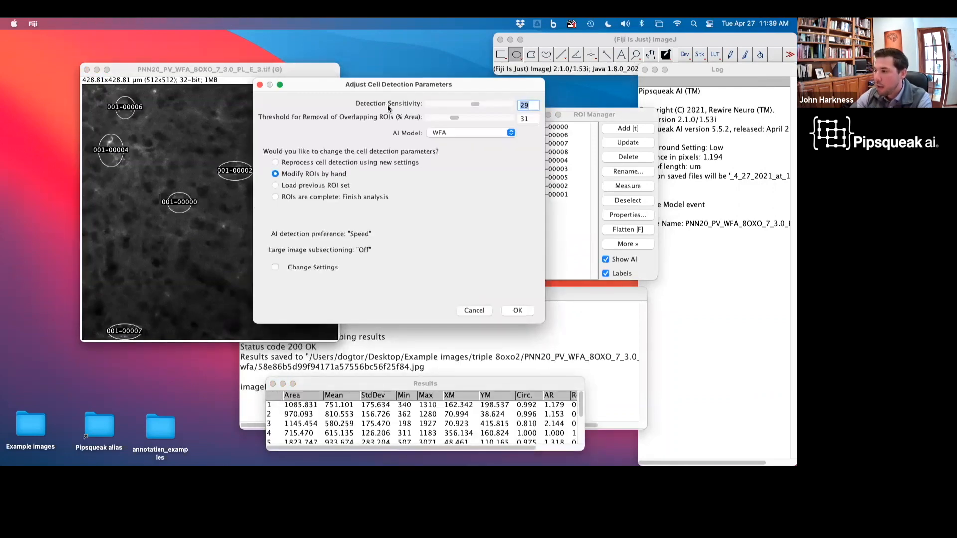
Step: Toggle the display of all detected ROIs on the image to inspect the AI detections
drag(443, 84, 498, 112)
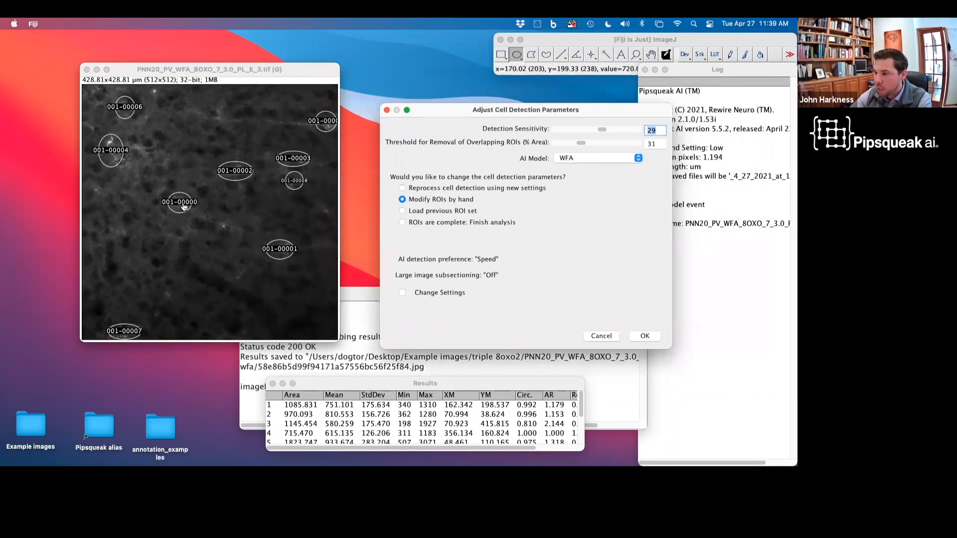
key(ctrl+Up)
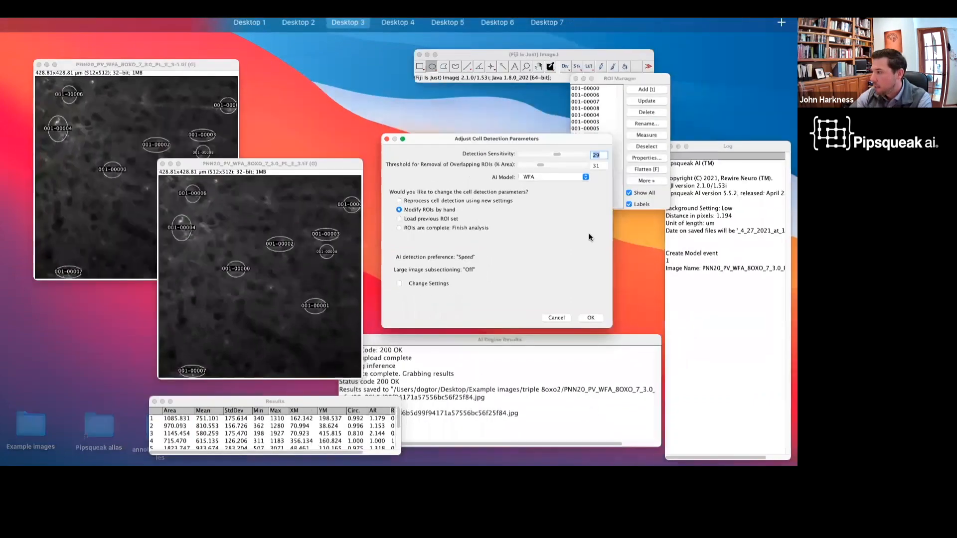
click(609, 158)
click(606, 260)
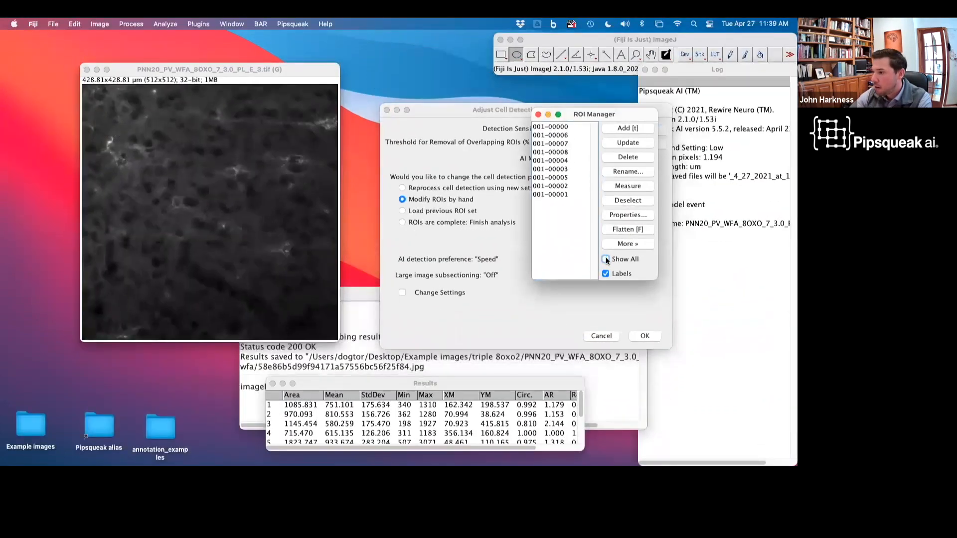
click(606, 259)
click(605, 259)
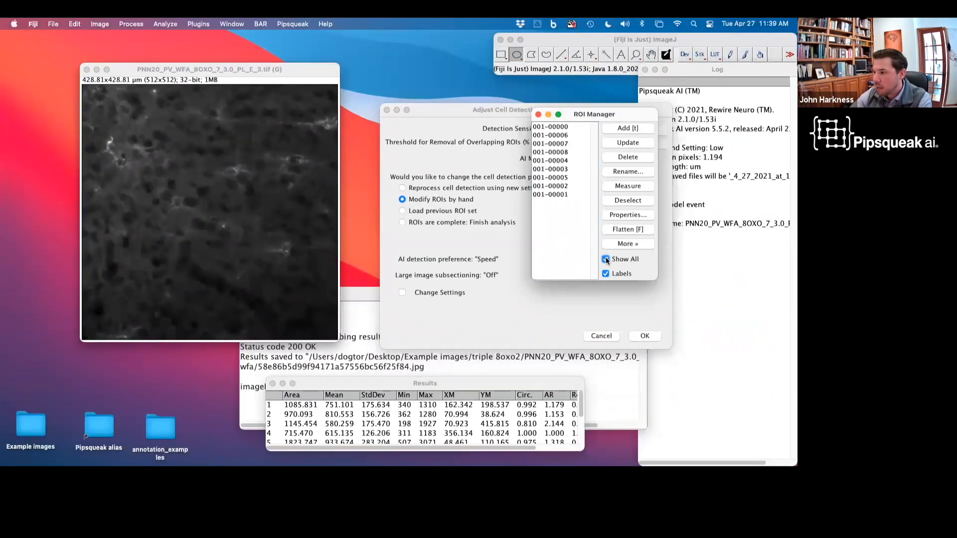
click(606, 259)
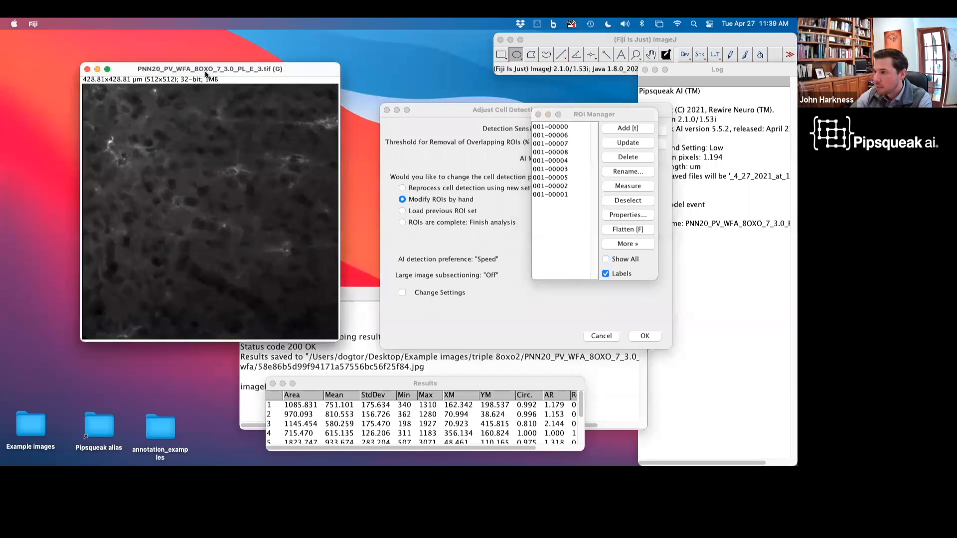
click(605, 257)
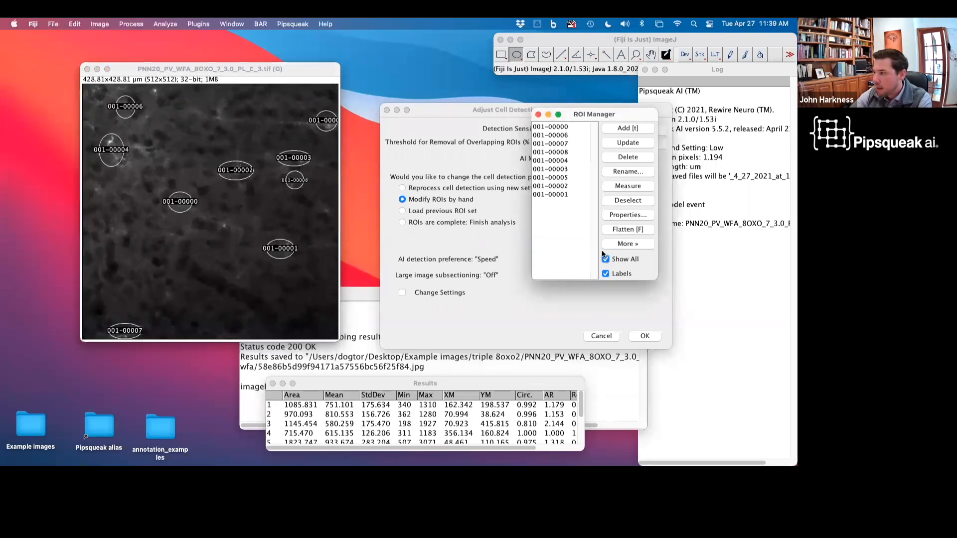
Step: Add an oval ROI around the cell beside 001-00003 and delete the ROI 001-00004
drag(277, 163, 291, 177)
key(t)
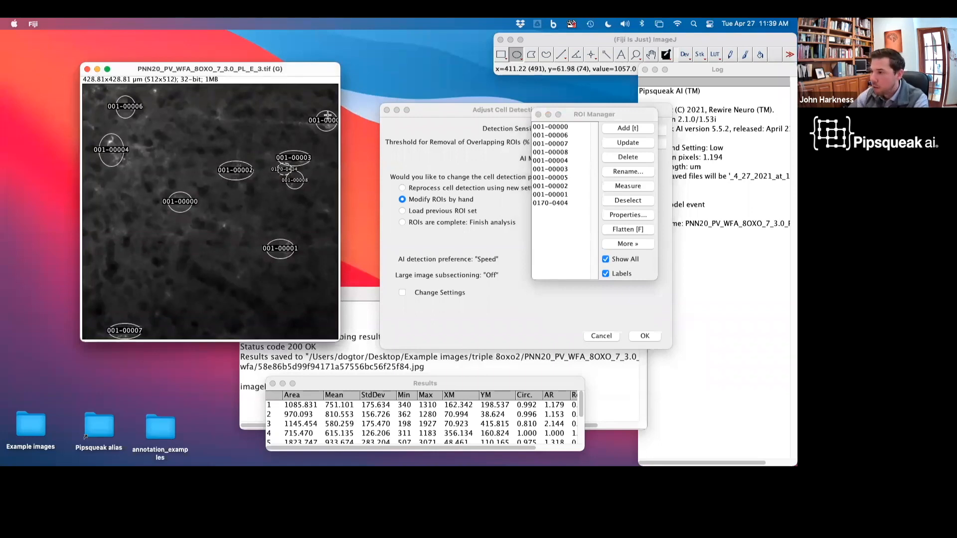
click(108, 151)
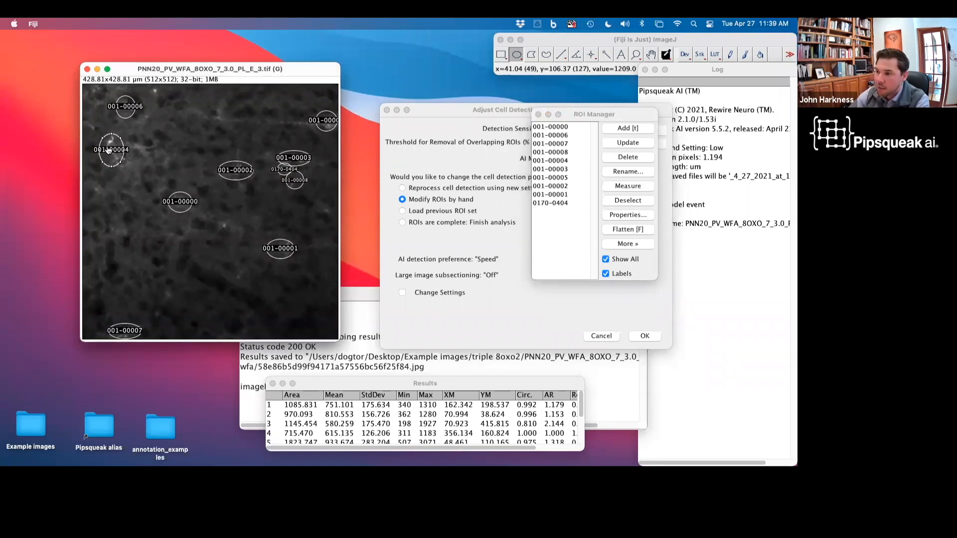
key(BackSpace)
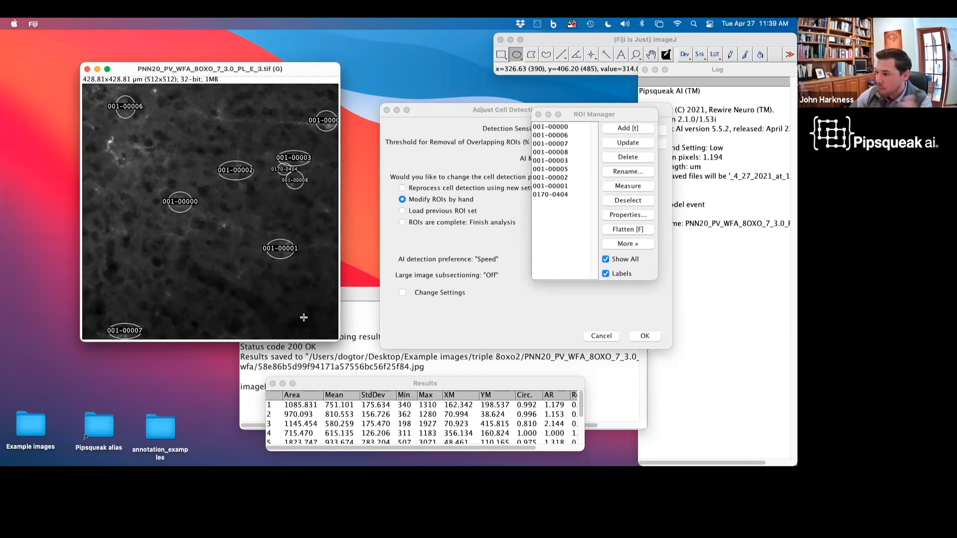
Step: Mark the ROIs as complete and finish the analysis of the training image
click(549, 314)
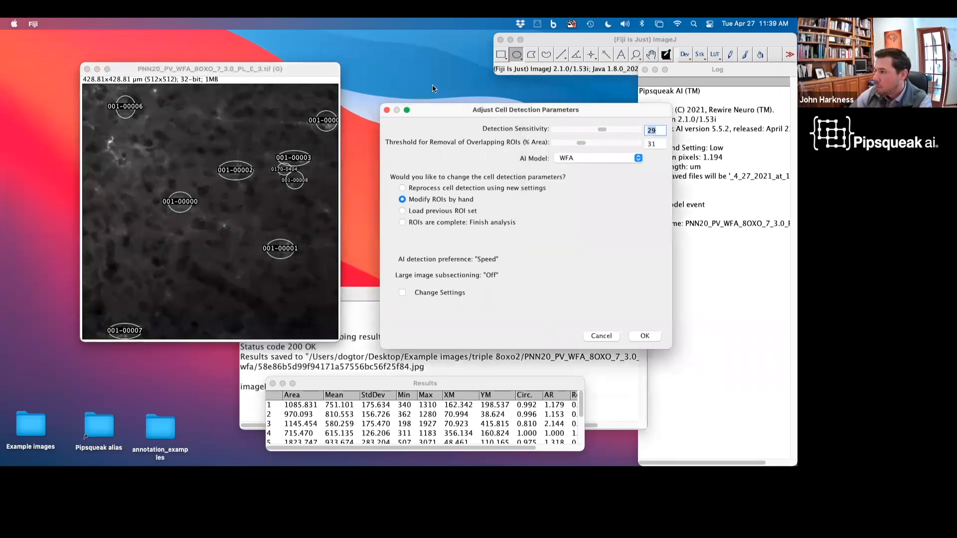
click(437, 223)
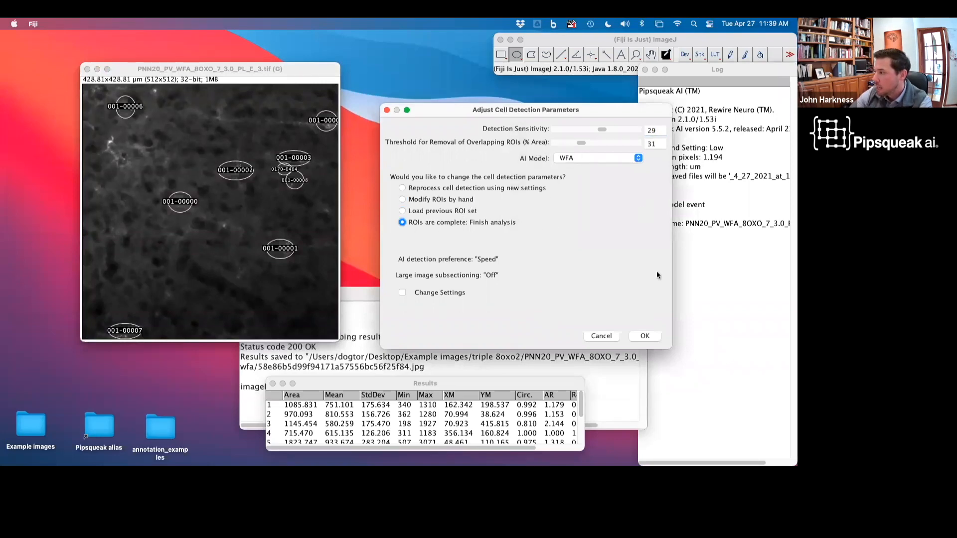
click(643, 337)
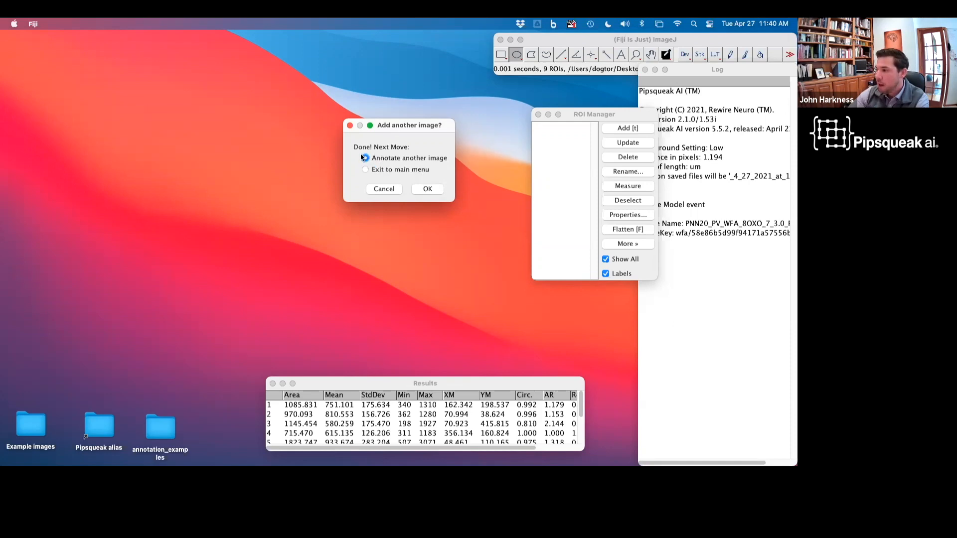
click(426, 189)
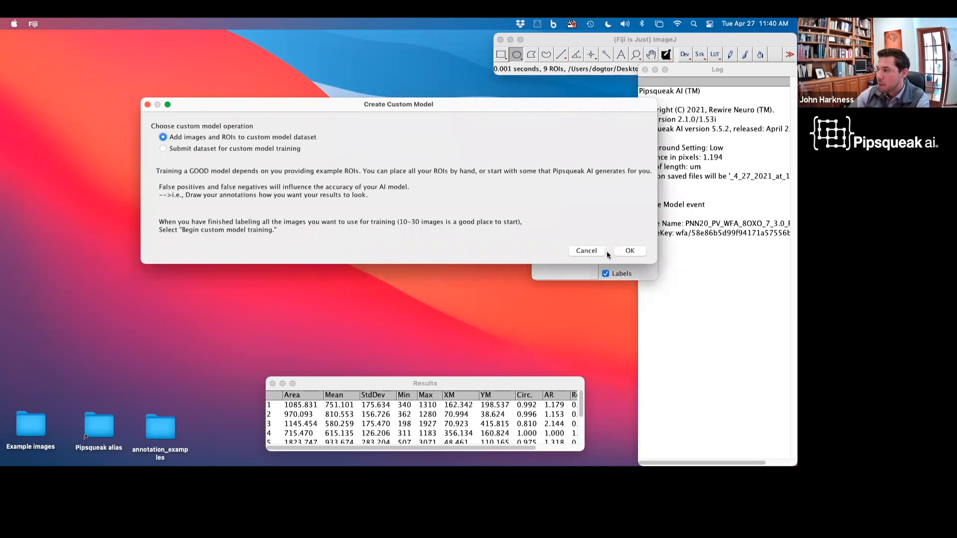
click(641, 253)
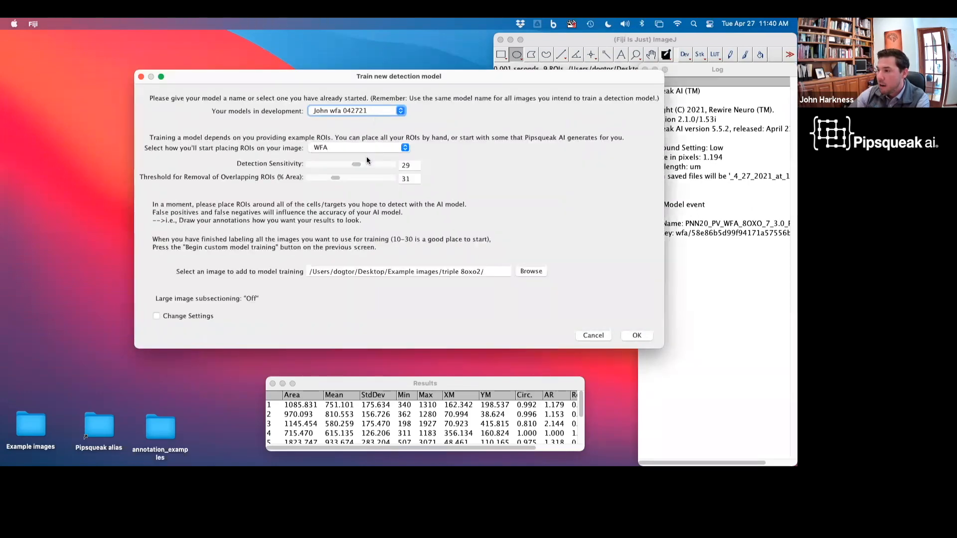
click(352, 113)
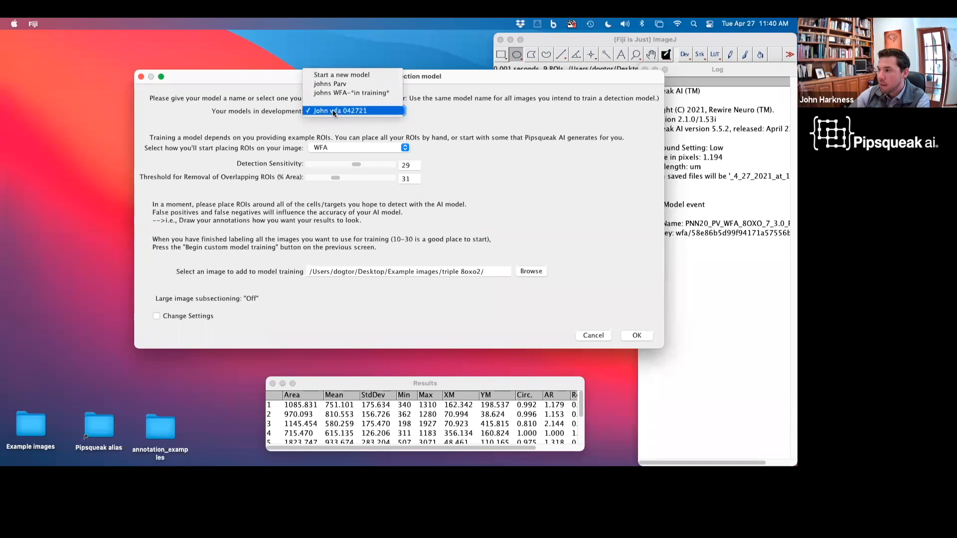
click(333, 110)
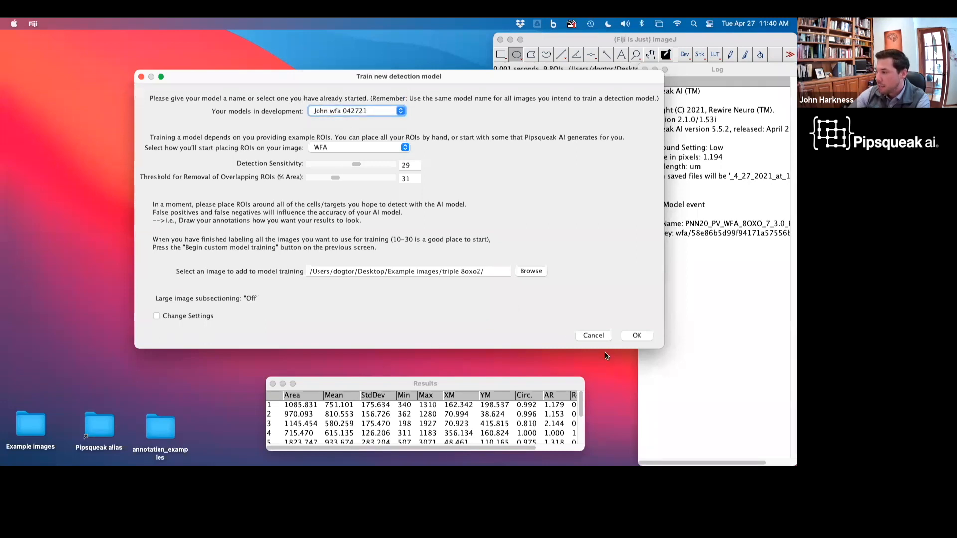
click(585, 334)
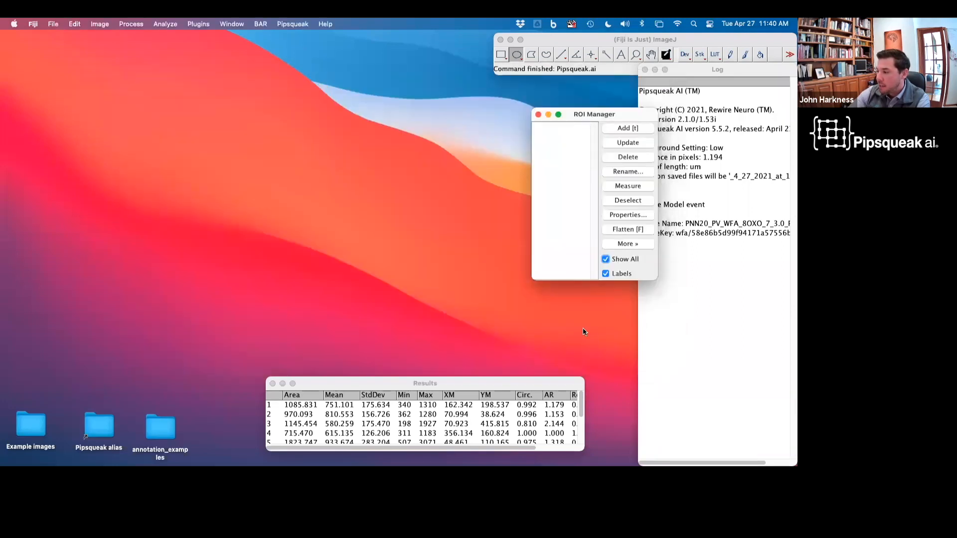
Step: Launch Pipsqueak.ai from the Pipsqueak menu to reopen its main window
click(573, 36)
click(292, 24)
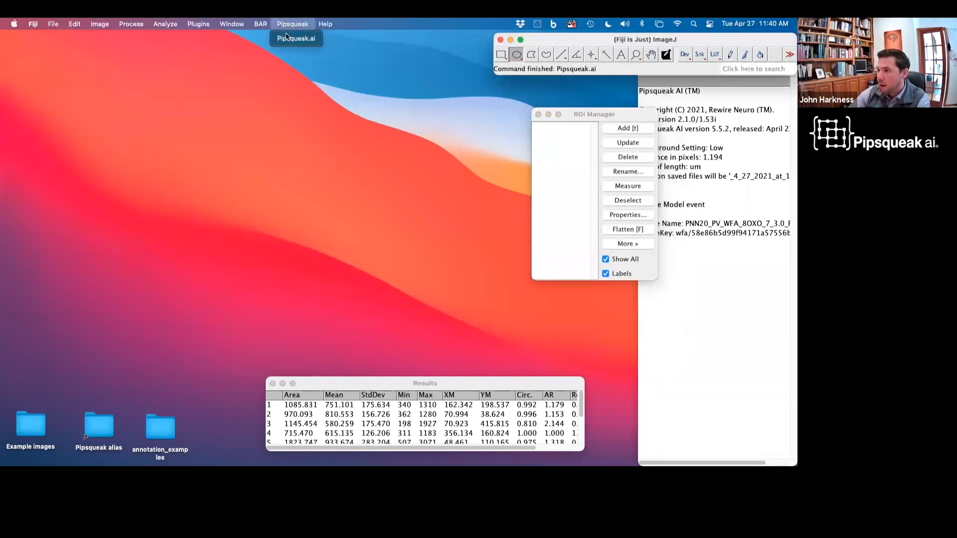
click(287, 38)
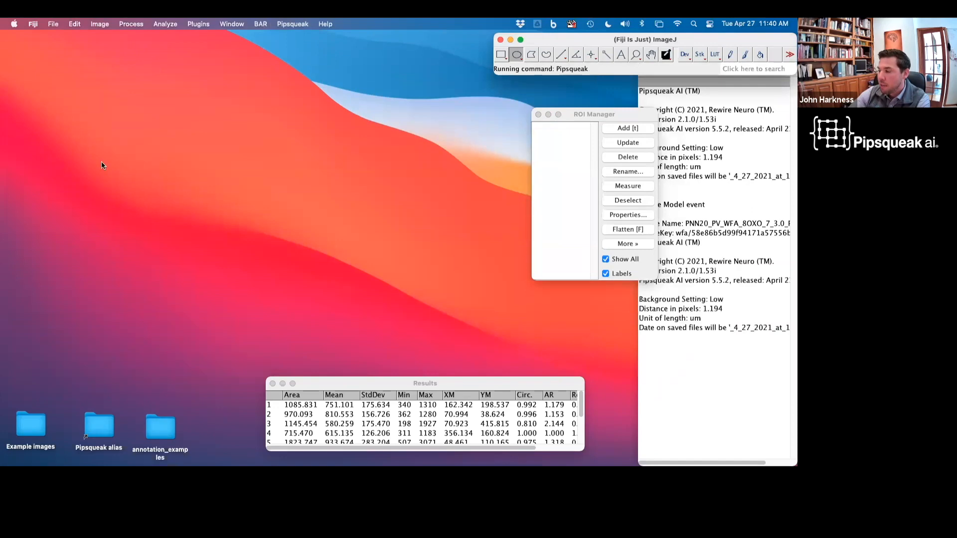
click(95, 68)
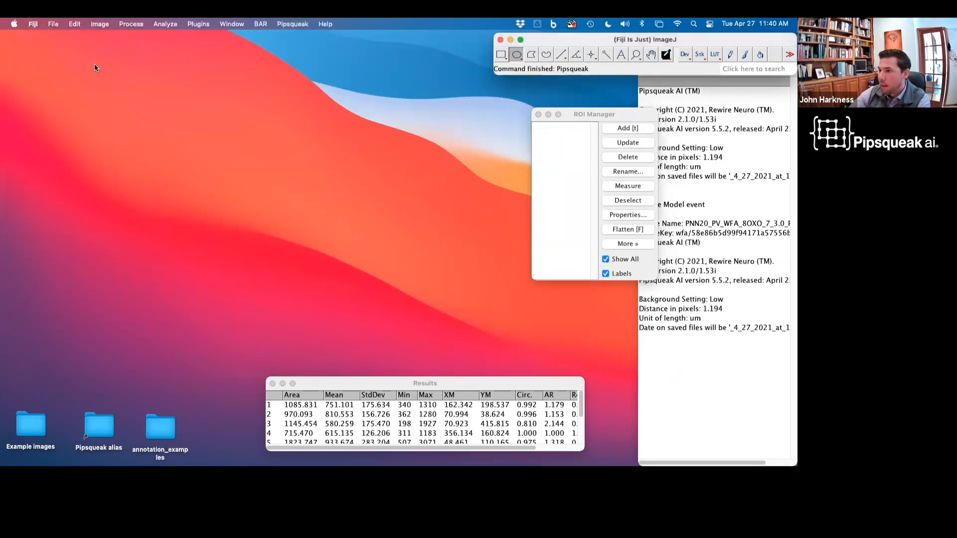
click(467, 219)
click(293, 24)
click(295, 39)
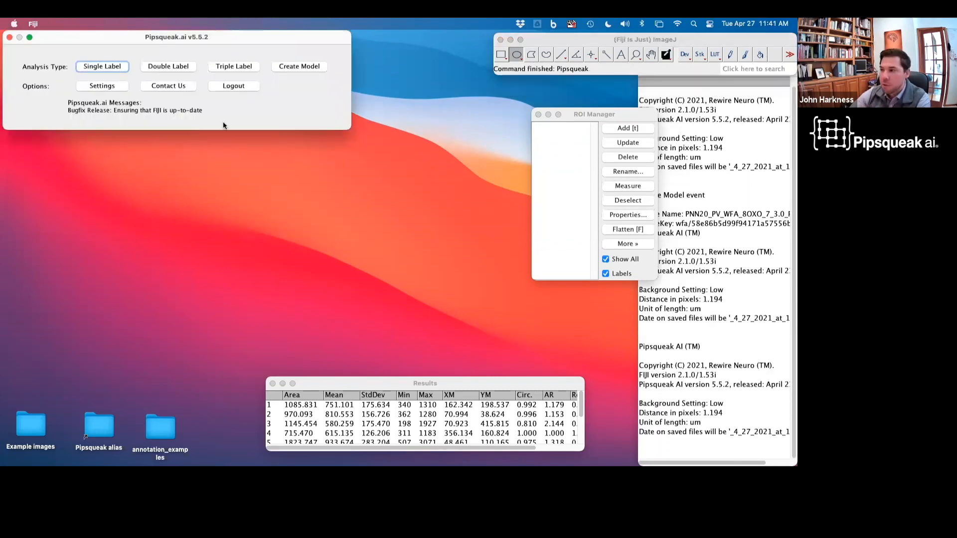
Step: Submit the user's 'wfa 042721' dataset for custom model training and acknowledge the notice
click(286, 68)
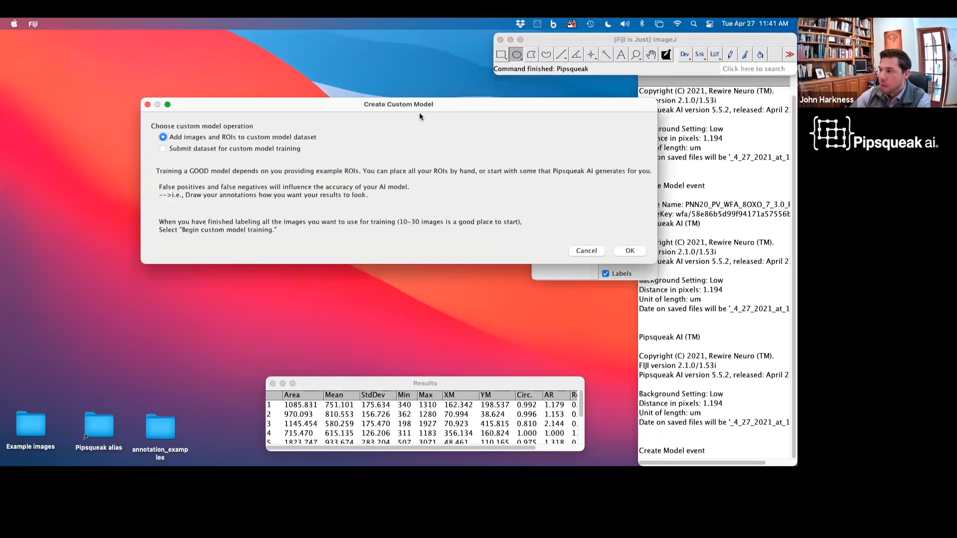
click(172, 148)
click(634, 254)
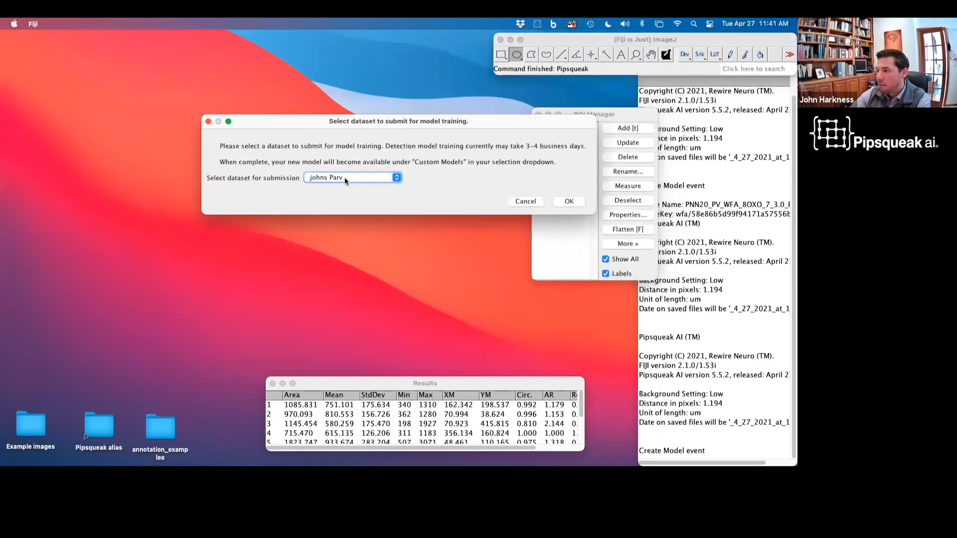
click(344, 181)
click(373, 179)
click(373, 180)
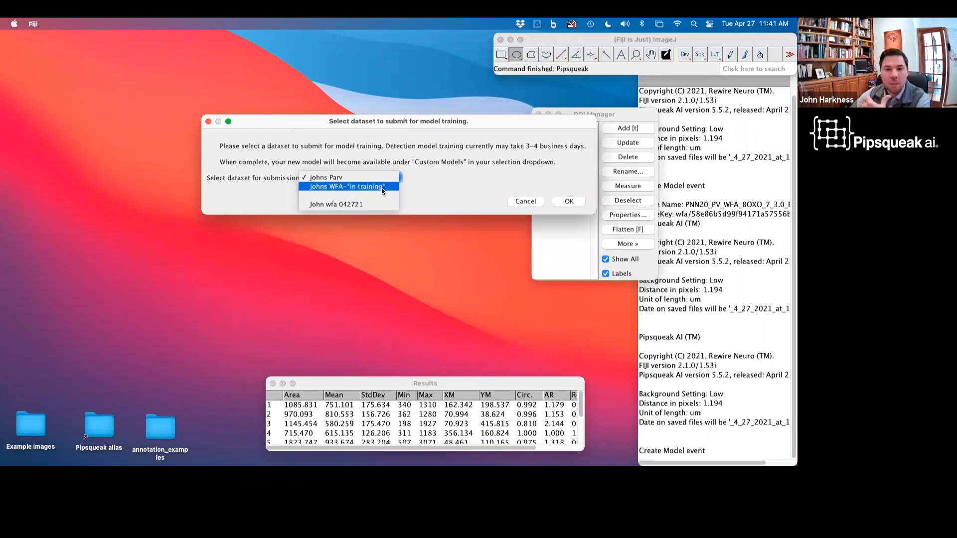
click(346, 206)
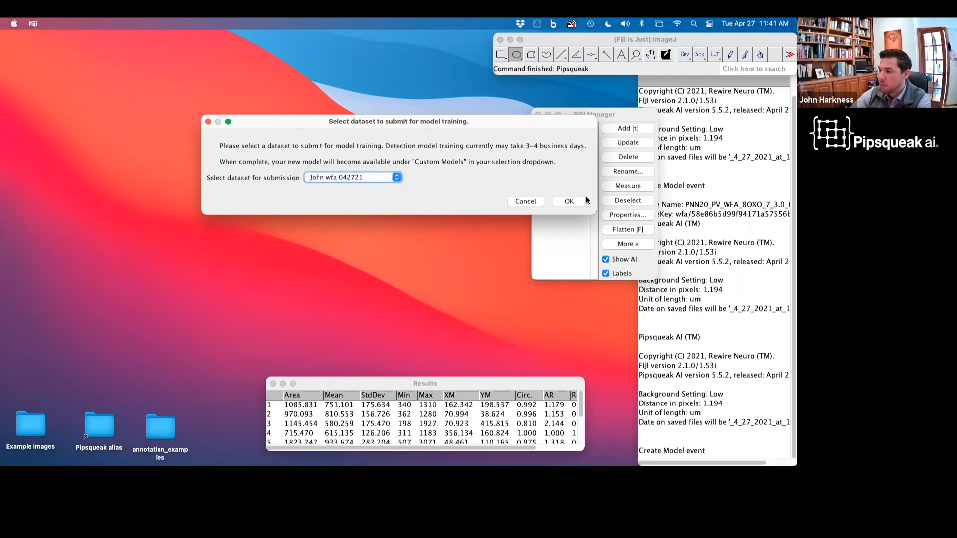
click(569, 201)
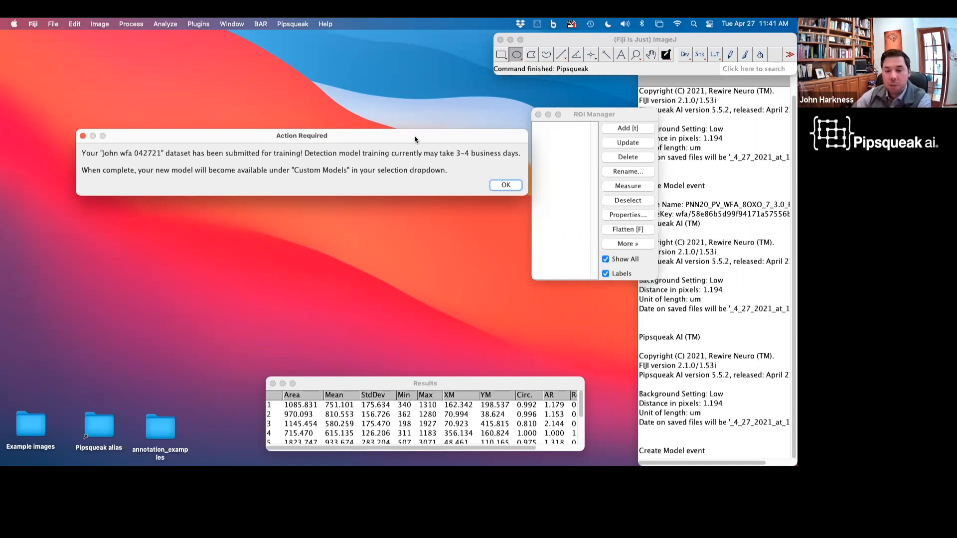
click(514, 188)
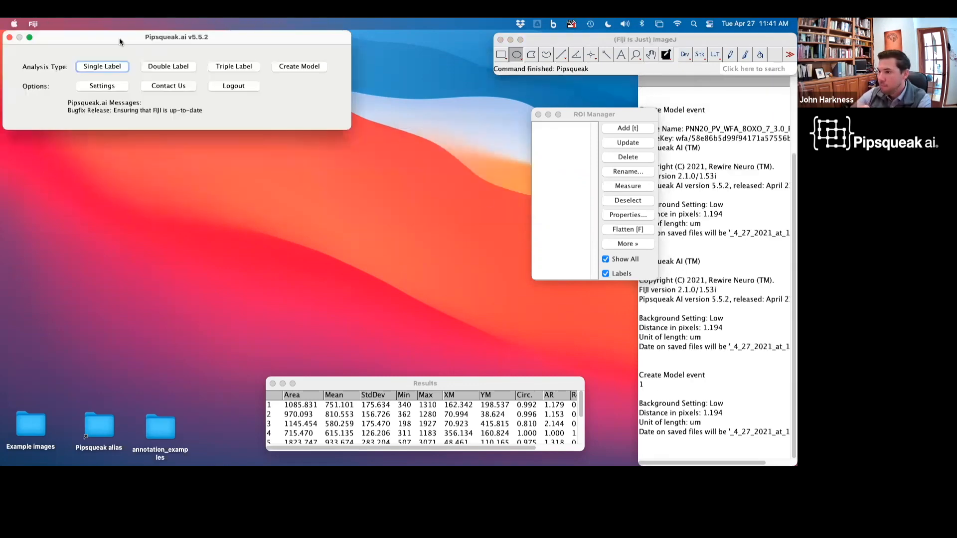
Step: Browse the cell detection model list in Single Label image analysis, then return to the main window
click(112, 69)
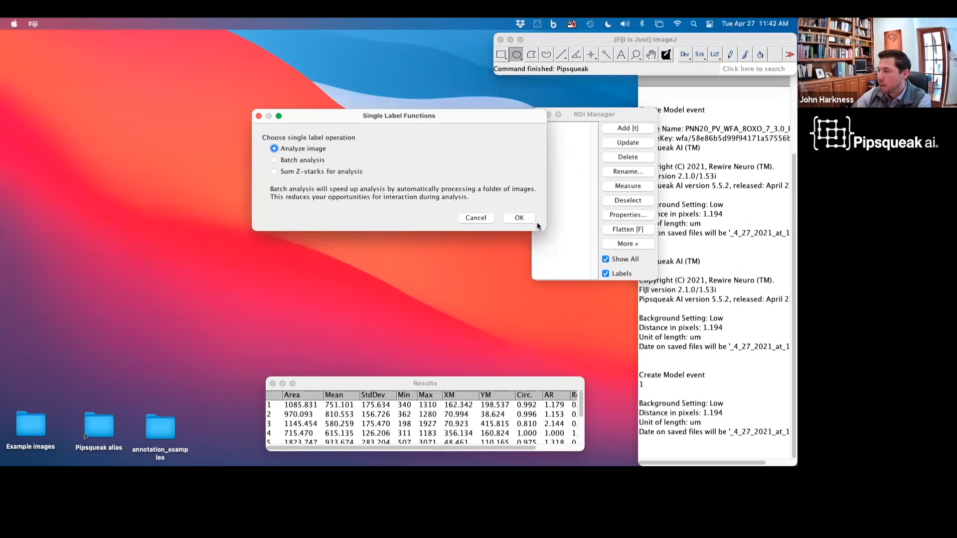
click(529, 219)
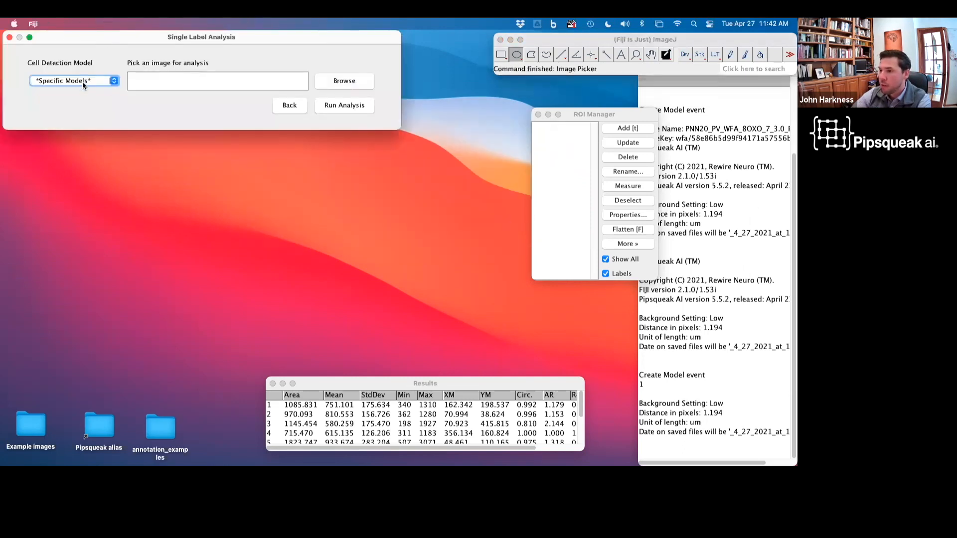
click(82, 85)
scroll(97, 122, down, 5)
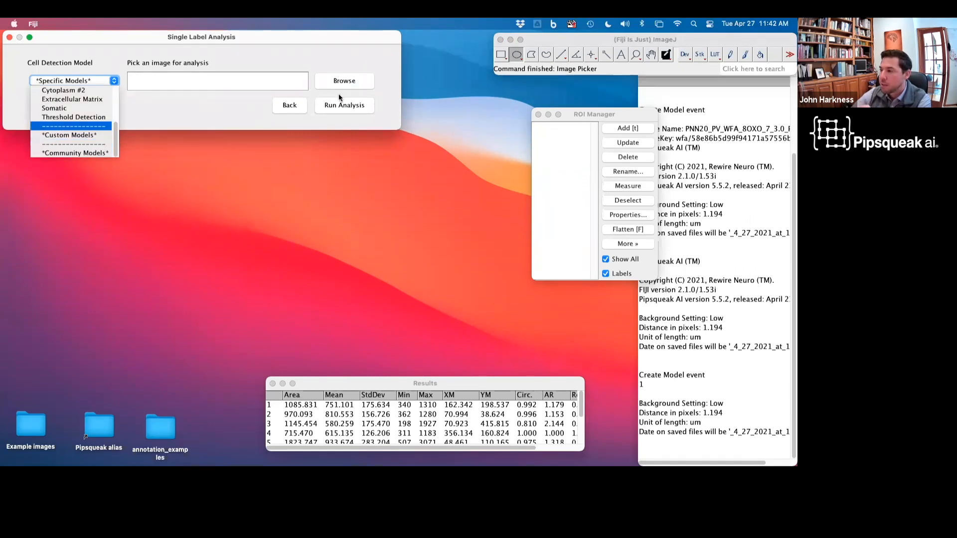
click(291, 106)
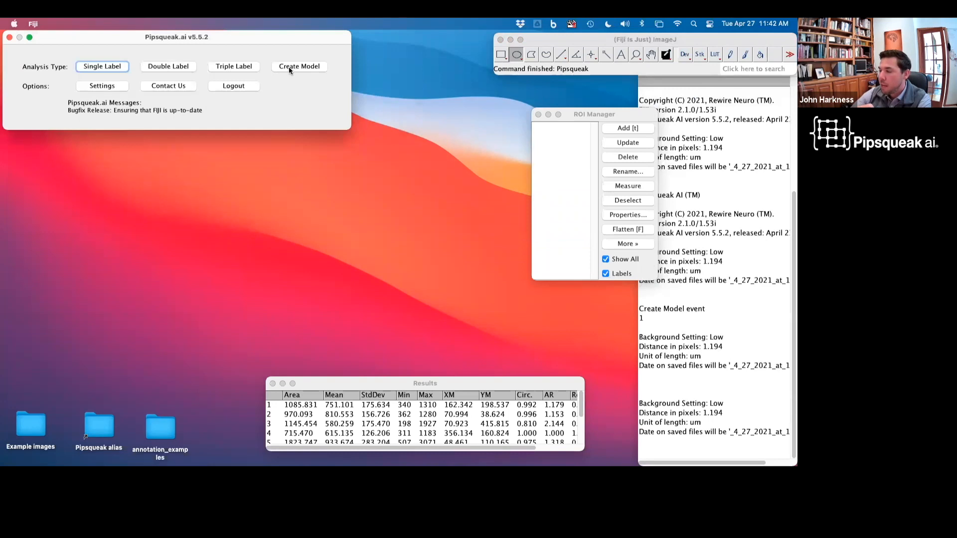
Step: Reopen the add-images training dialog to check the models in development, then cancel it
click(289, 69)
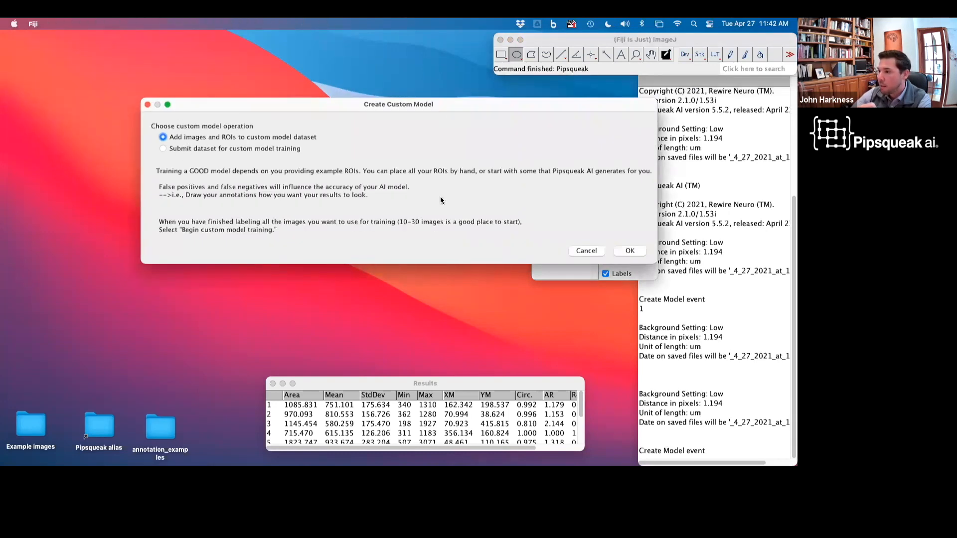
click(629, 250)
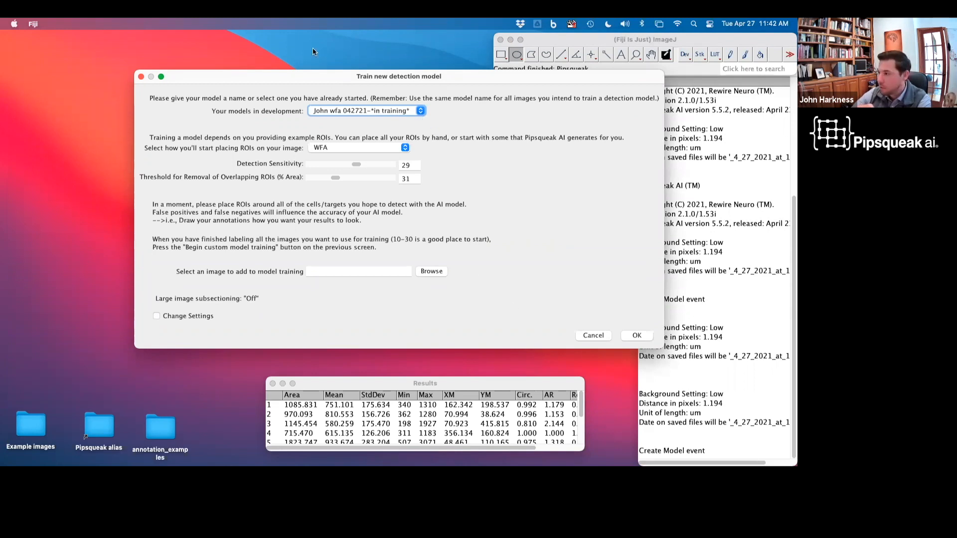
click(593, 335)
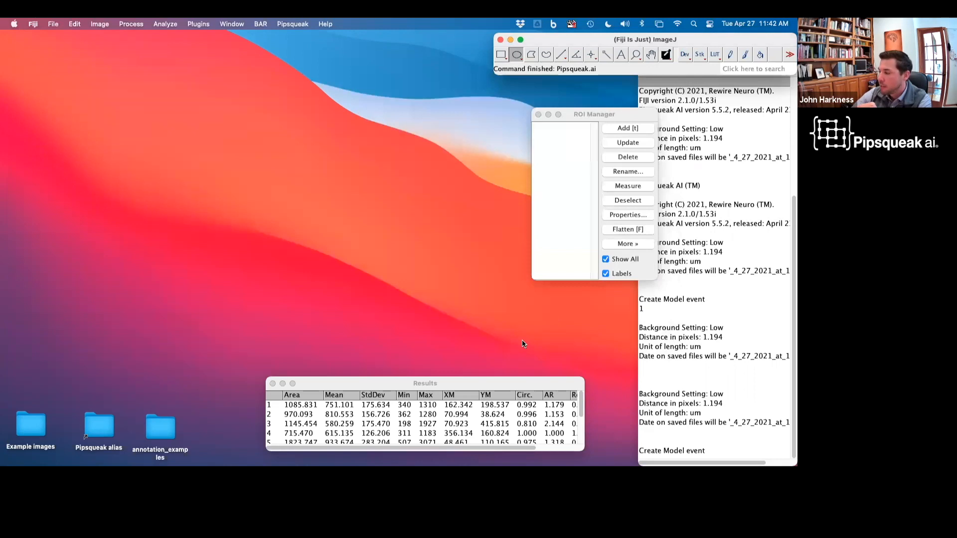
Step: Relaunch Pipsqueak.ai and start a Triple Label analysis of triple-labeled images
click(292, 26)
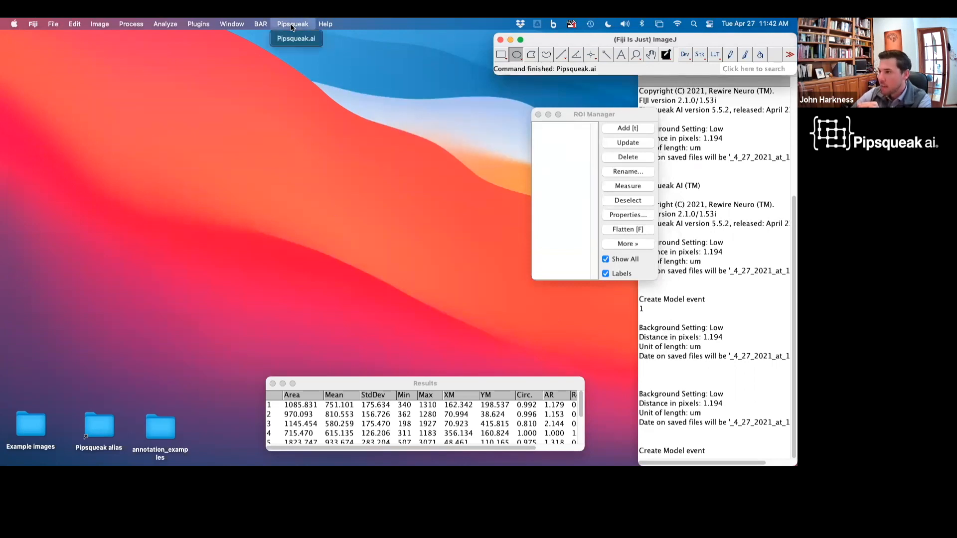
click(296, 38)
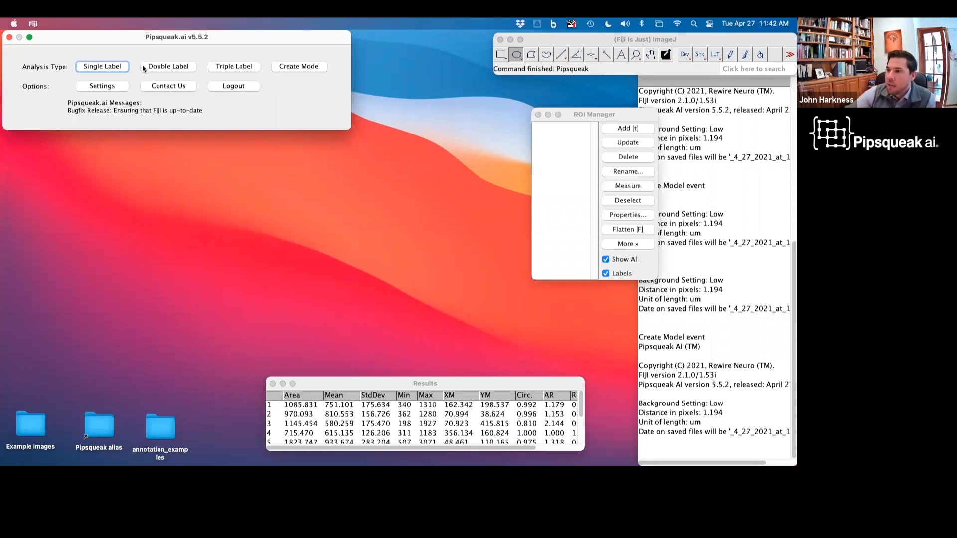
click(235, 69)
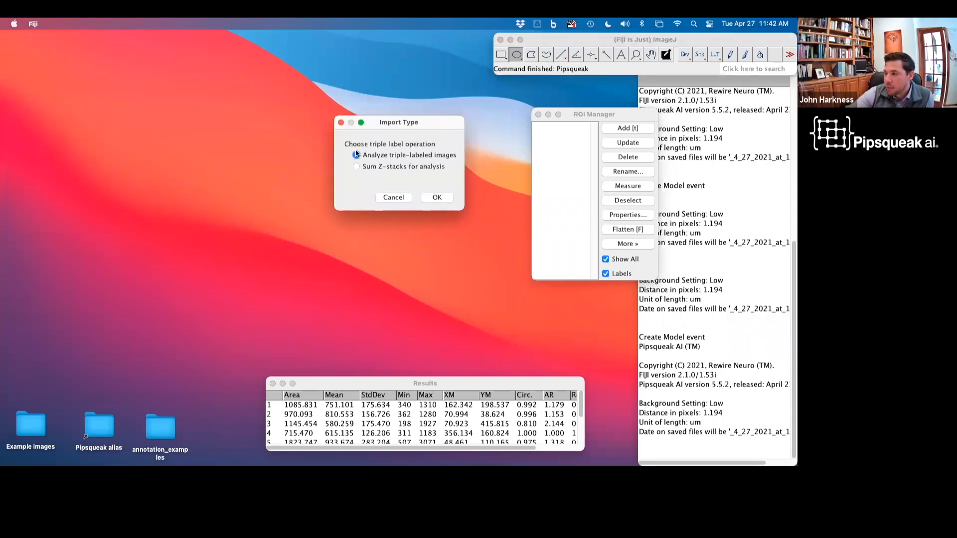
click(437, 196)
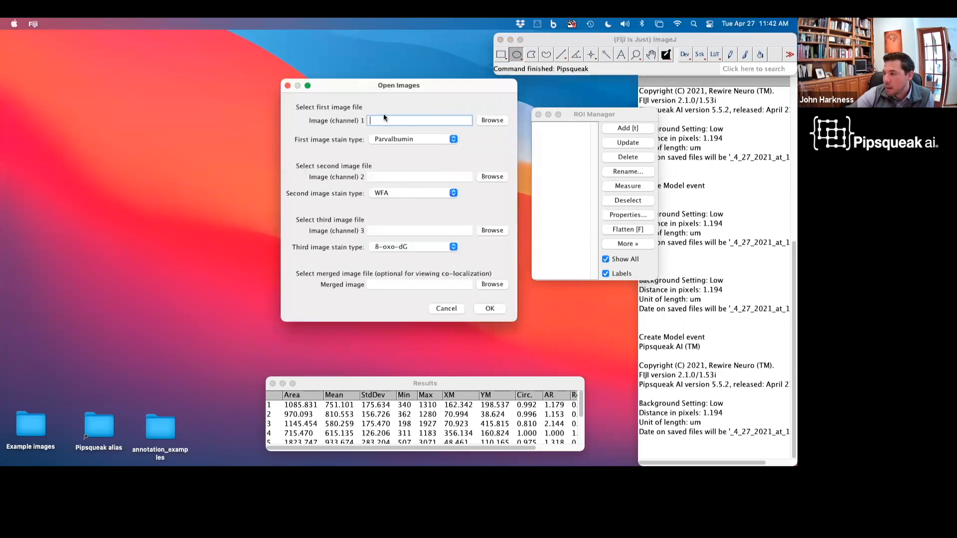
Step: Open the Example images/triple 8oxo1 folder in Finder and place it beside the Open Images dialog
double_click(31, 427)
drag(439, 87, 263, 85)
click(231, 214)
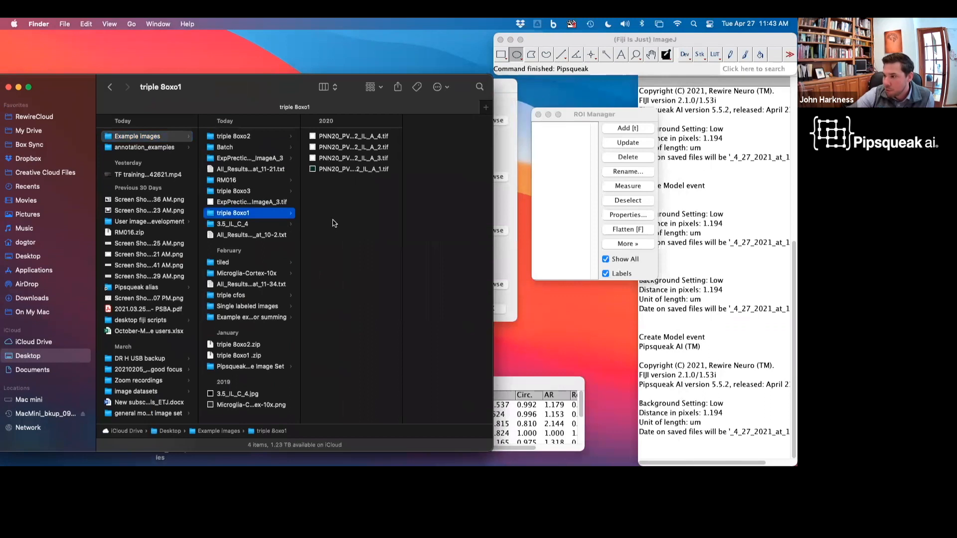
drag(280, 87, 156, 87)
drag(450, 85, 557, 86)
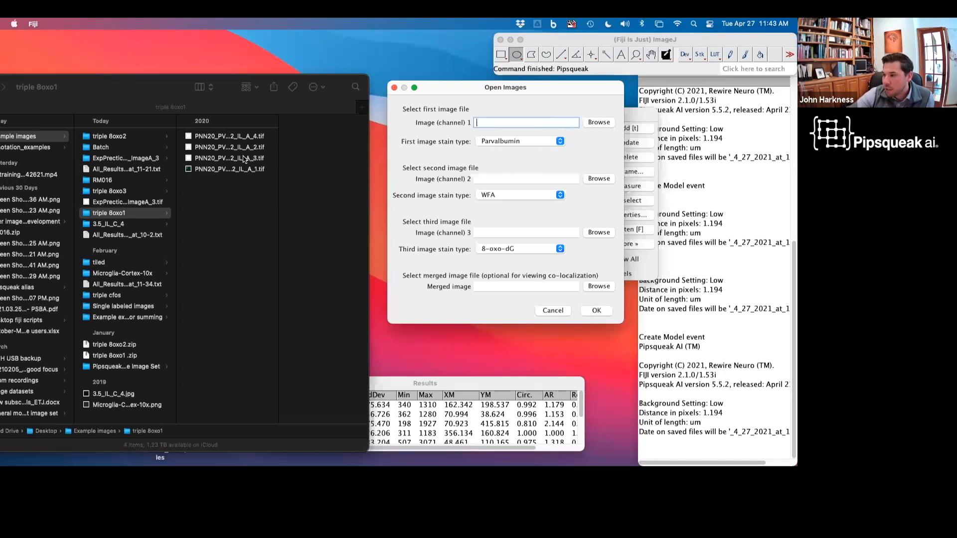
Step: Load PNN20_PV_WFA_8OXO_1_3.2_IL_A_2.tif, _A_3.tif and _A_4.tif into image channels 1, 2 and 3
click(218, 147)
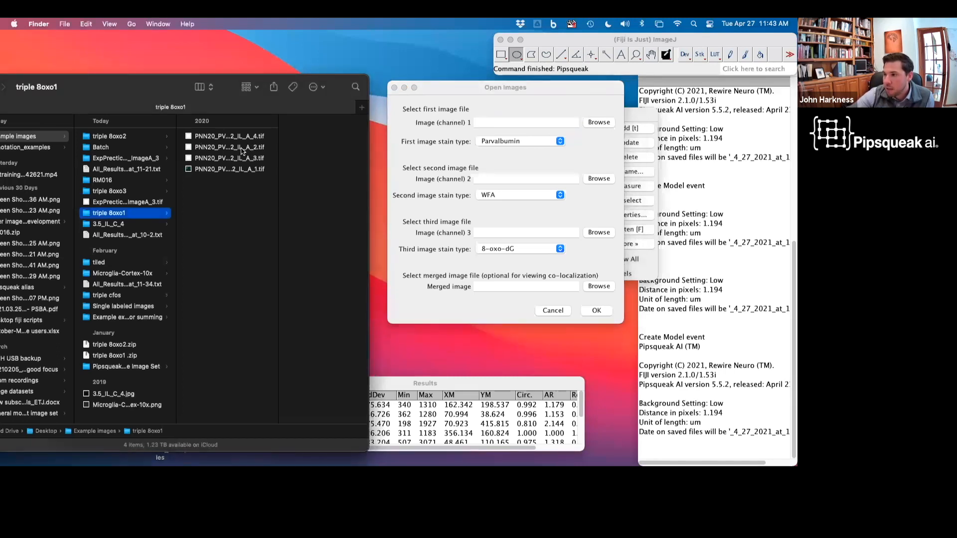
click(220, 148)
drag(518, 133, 518, 125)
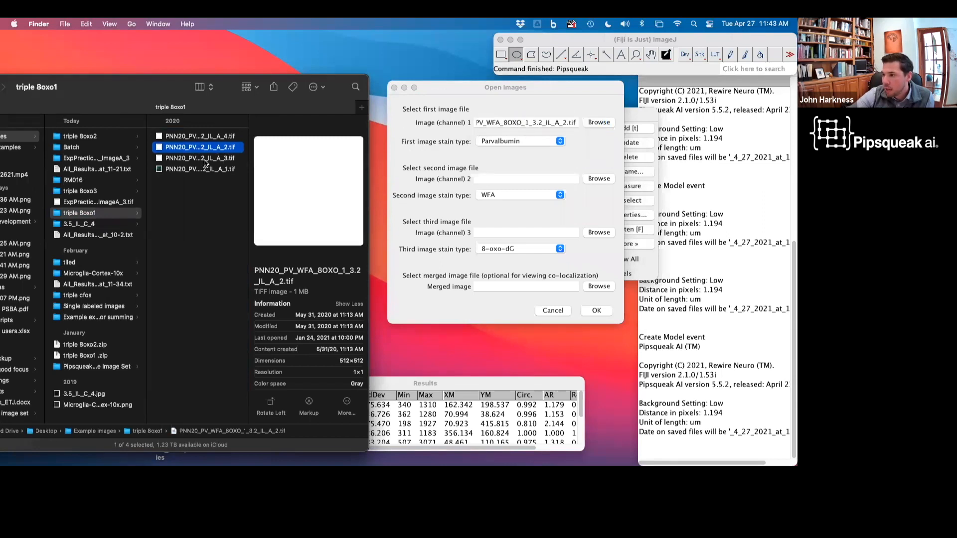
drag(205, 162, 515, 181)
drag(207, 137, 522, 231)
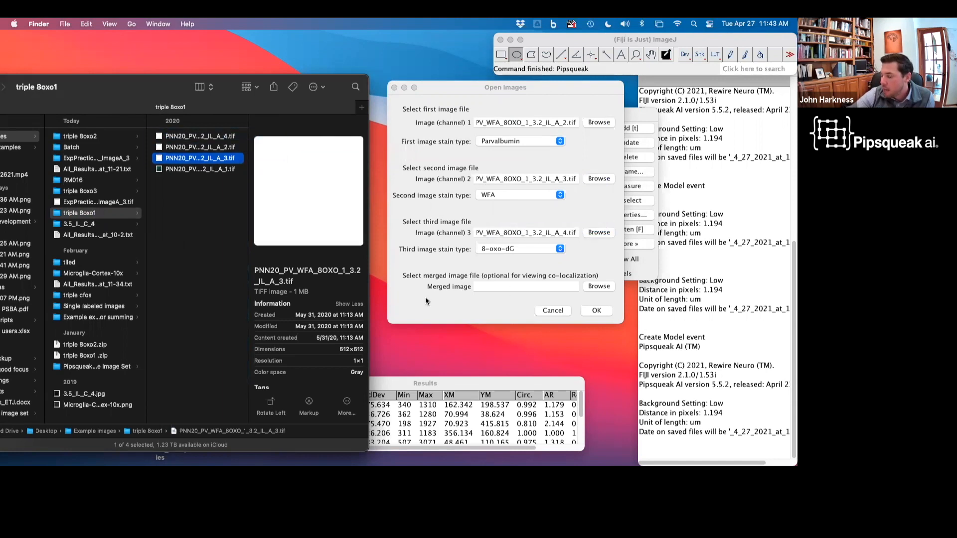
click(451, 285)
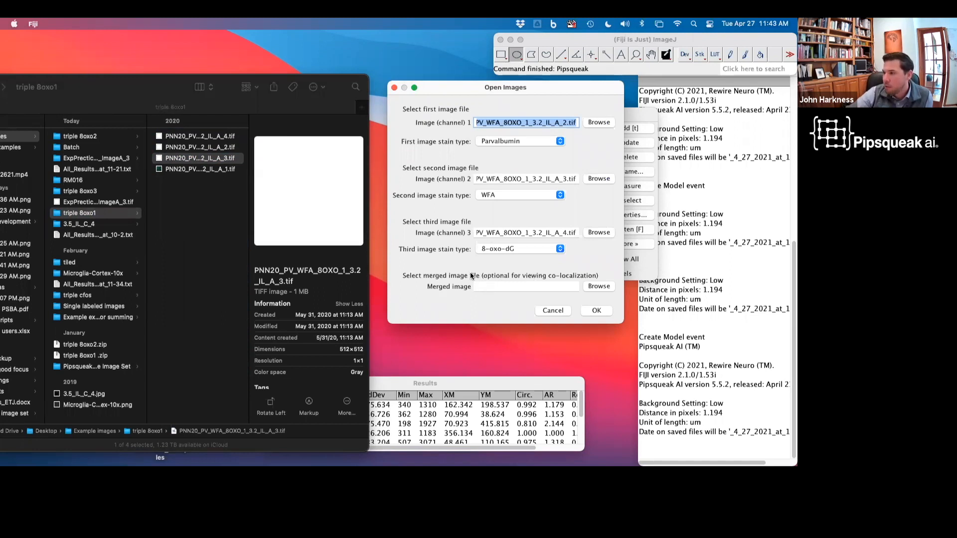
Step: Set PNN20_PV_WFA_8OXO_1_3.2_IL_A_1.tif as the merged image and confirm the image selection
click(158, 170)
drag(159, 170, 498, 283)
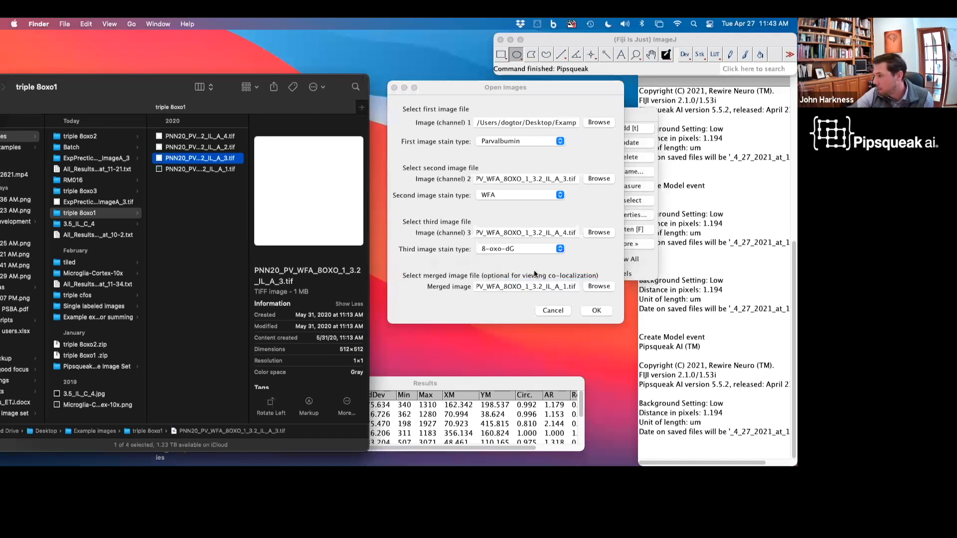
click(597, 311)
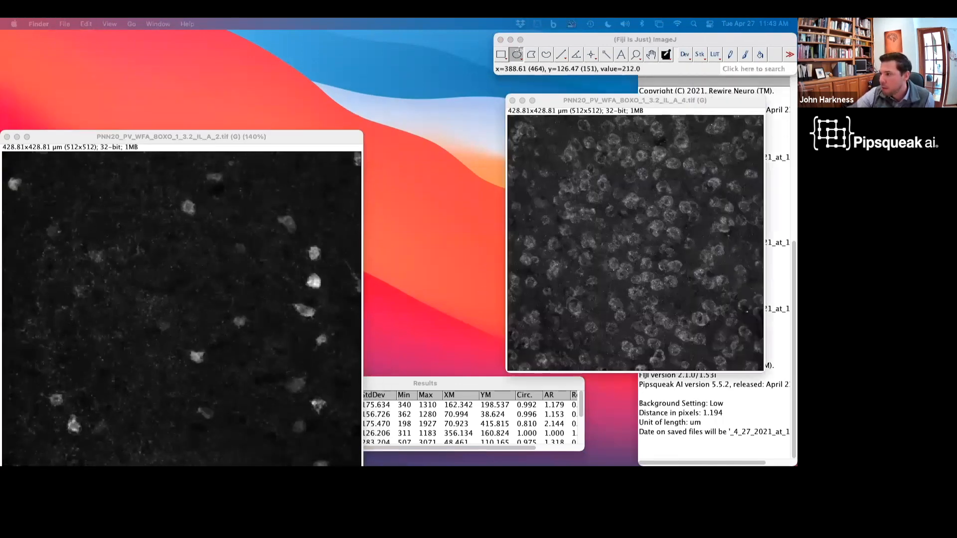
Step: Skip the optional metadata and confirm these are the images to analyze
click(646, 41)
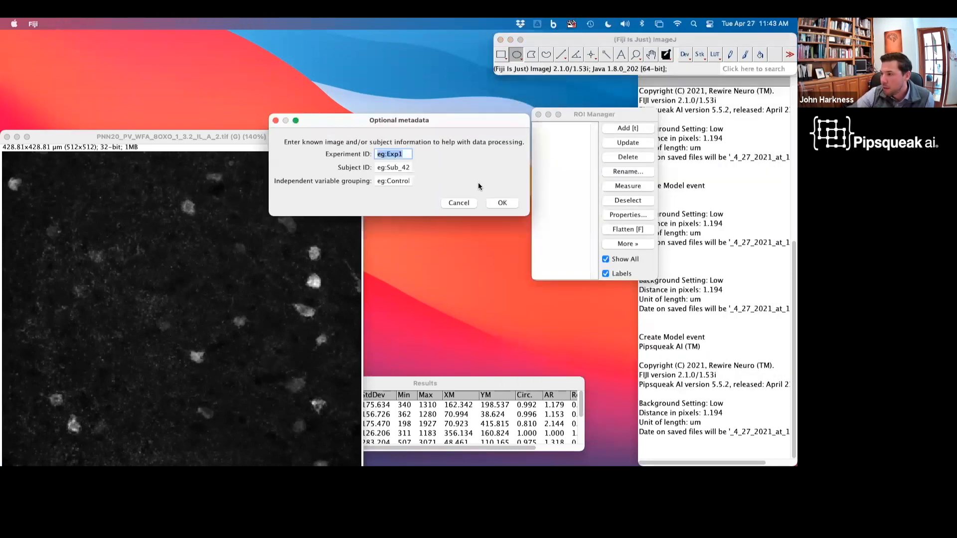
click(511, 207)
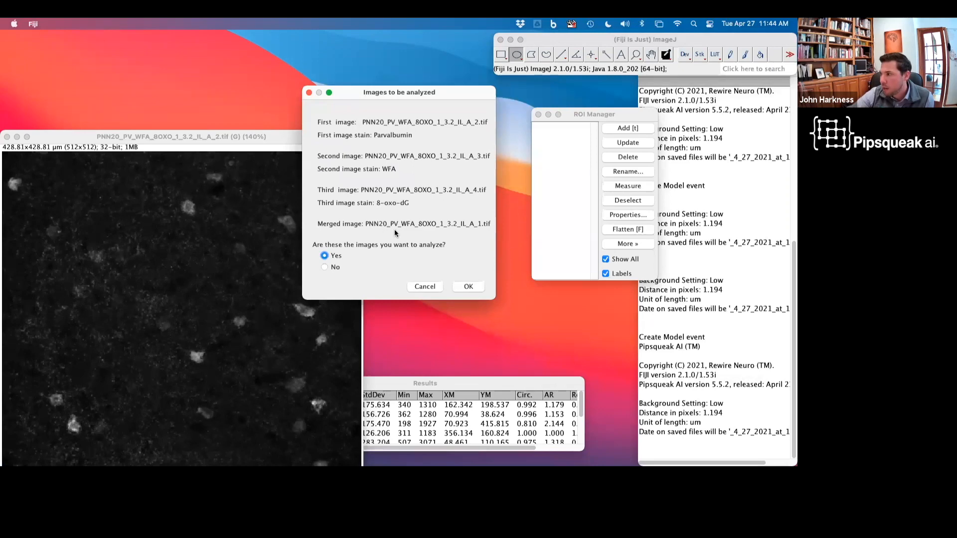
click(467, 288)
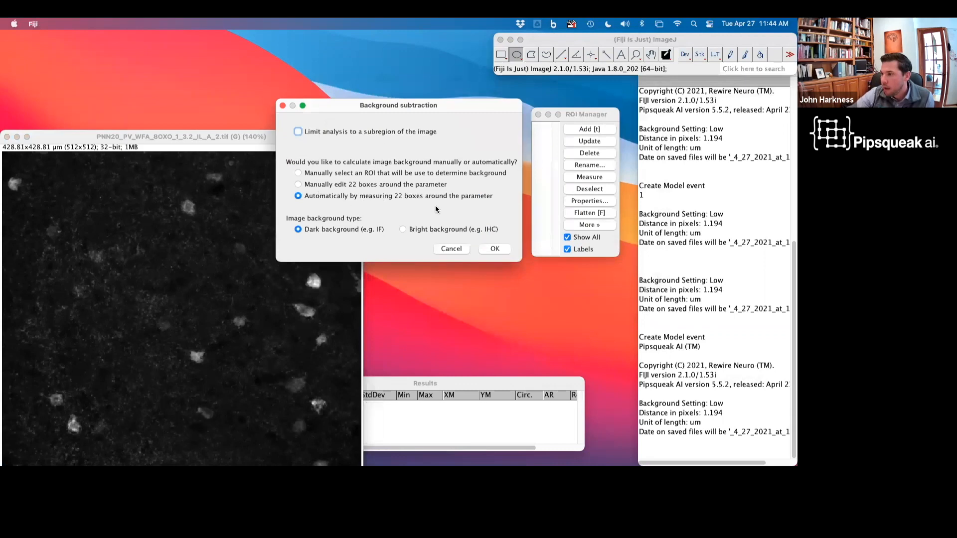
Step: Run automatic background subtraction and Parvalbumin cell detection with the default parameters
click(507, 249)
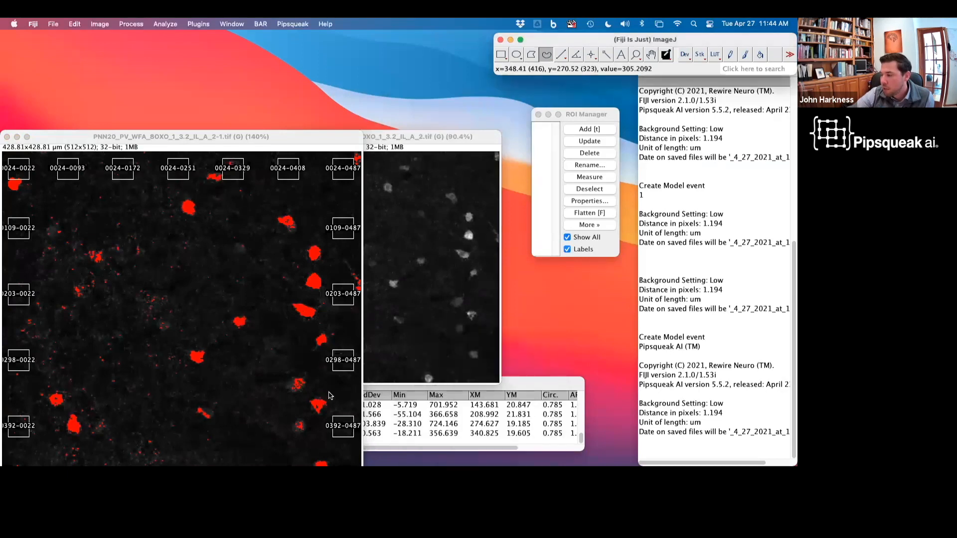
click(516, 229)
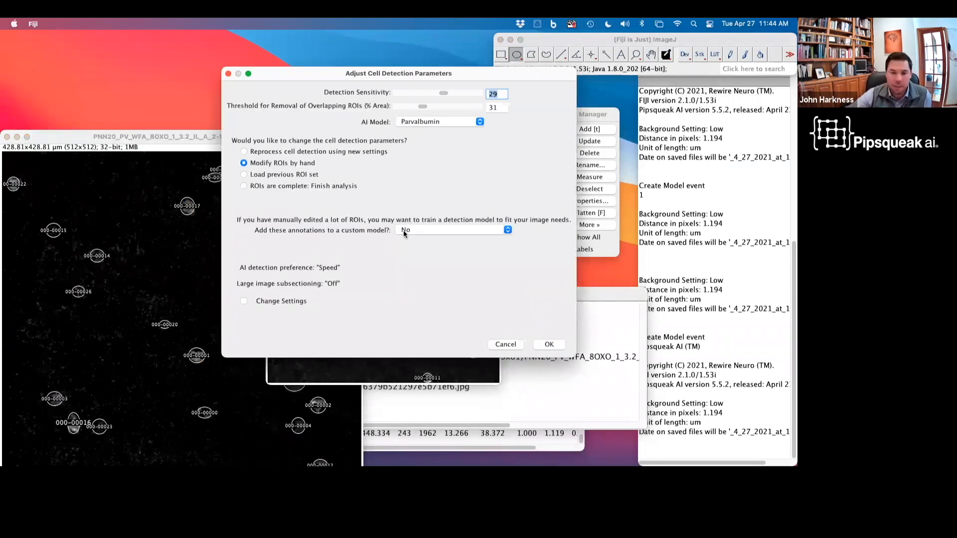
Step: Finish the Parvalbumin ROIs, adding their annotations to the johns Parv custom model
click(244, 164)
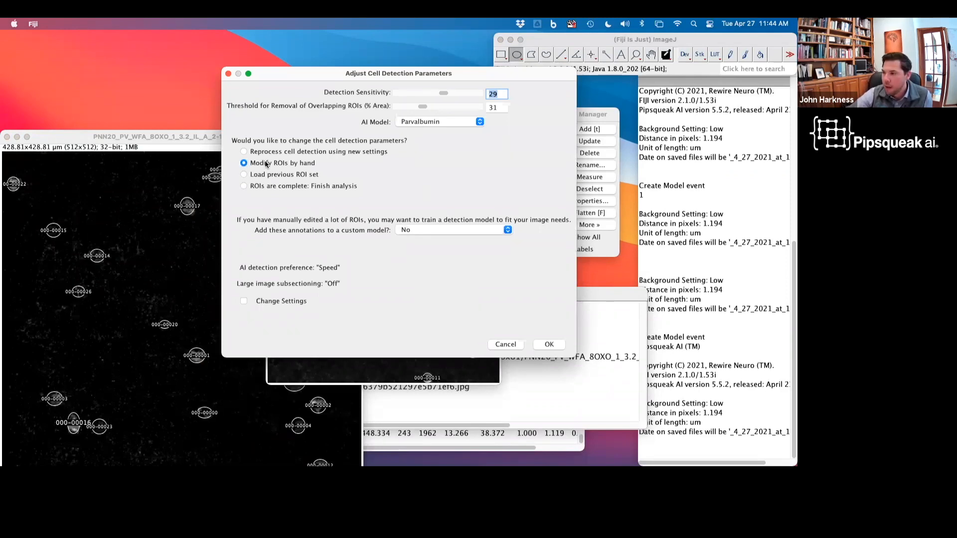
click(264, 187)
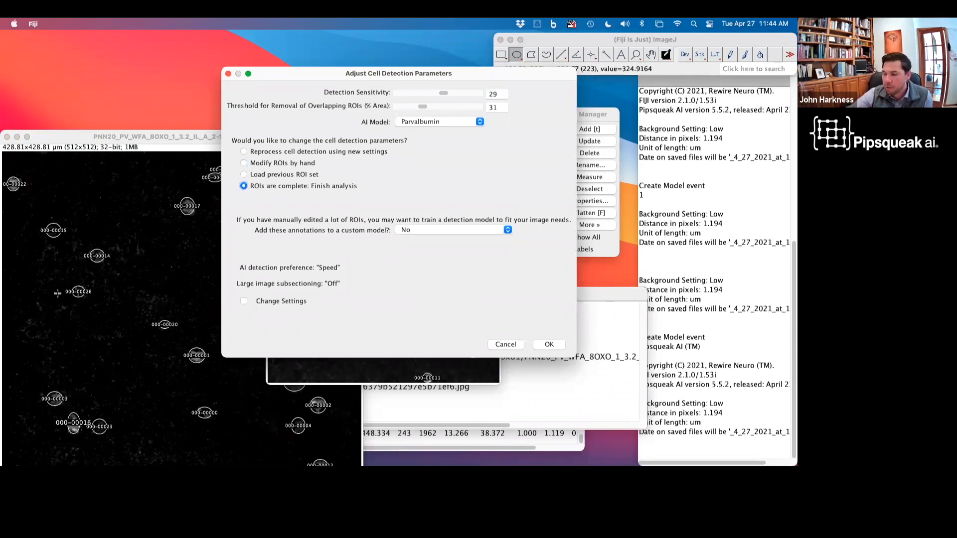
click(423, 230)
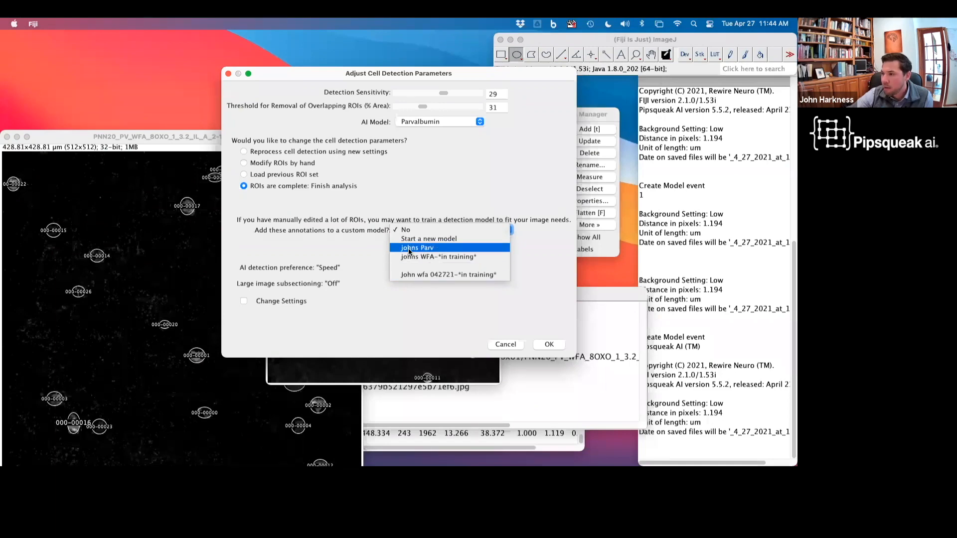
click(409, 248)
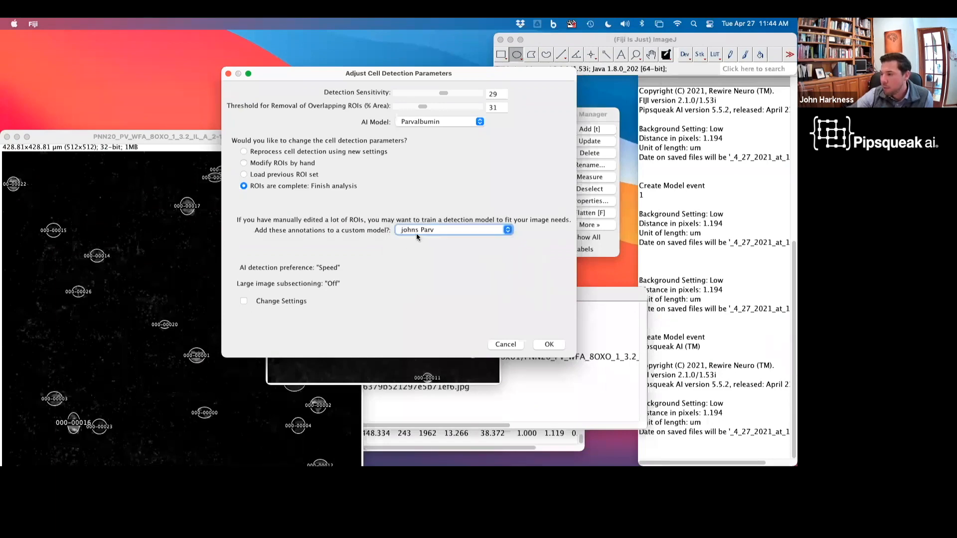
click(550, 345)
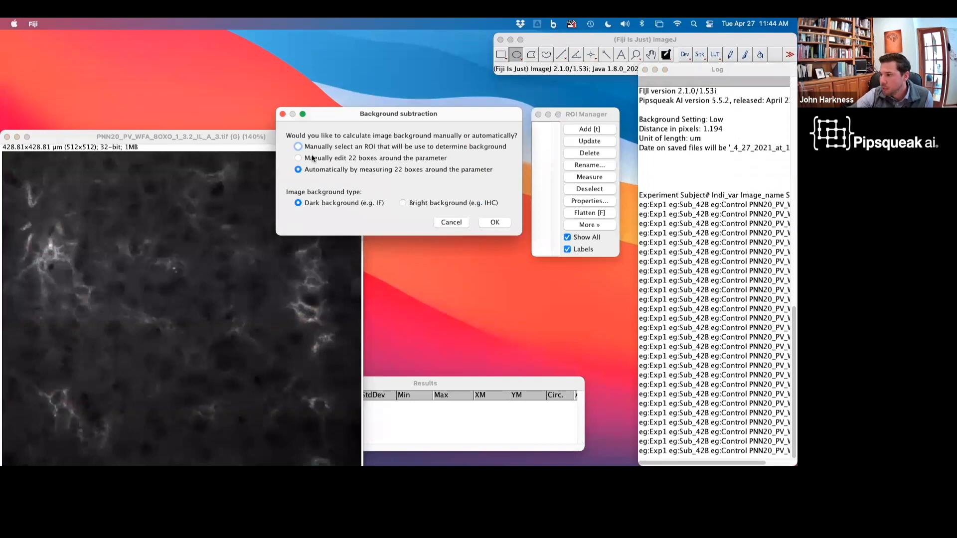
Step: Run automatic background subtraction and WFA cell detection with the default parameters
click(494, 222)
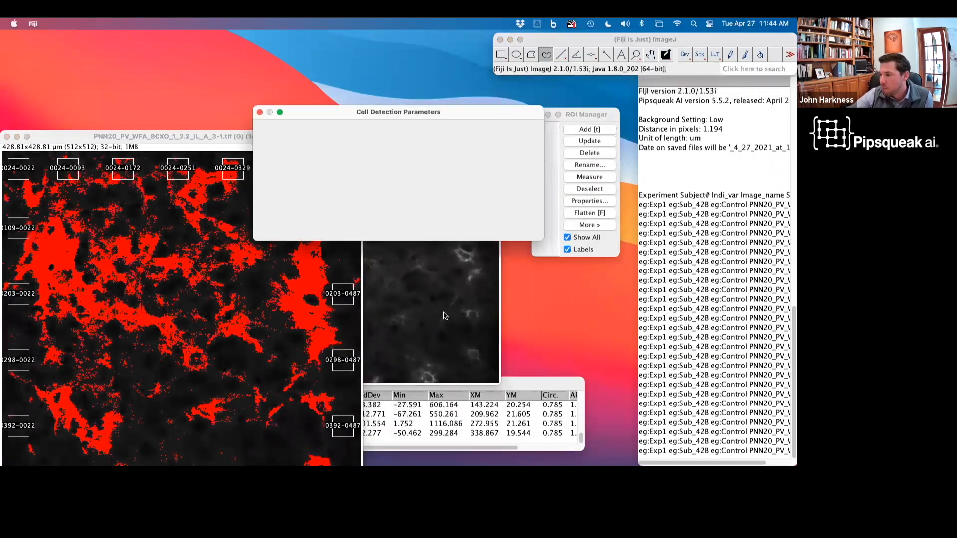
click(519, 229)
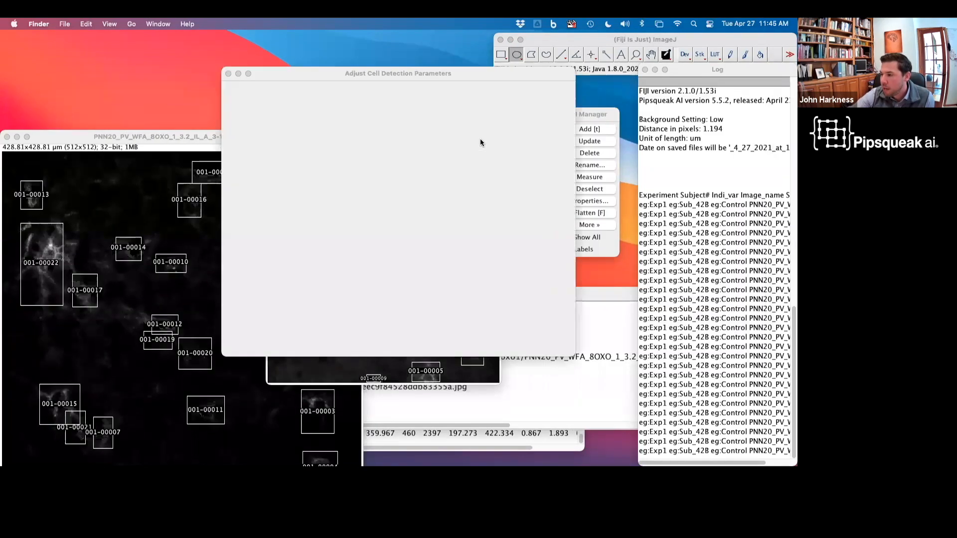
Step: Finish the WFA ROIs, adding their annotations to a new custom model named johns wfa b
click(423, 231)
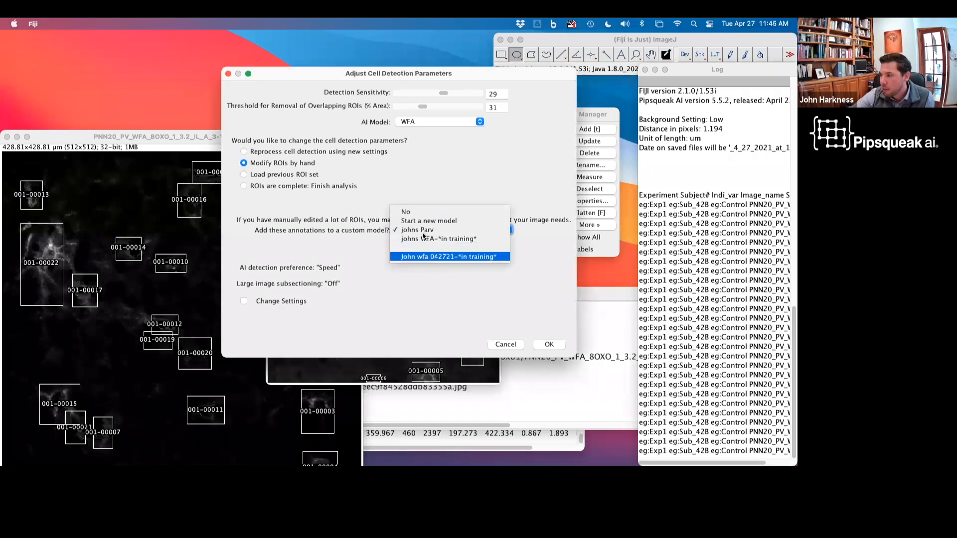
click(422, 221)
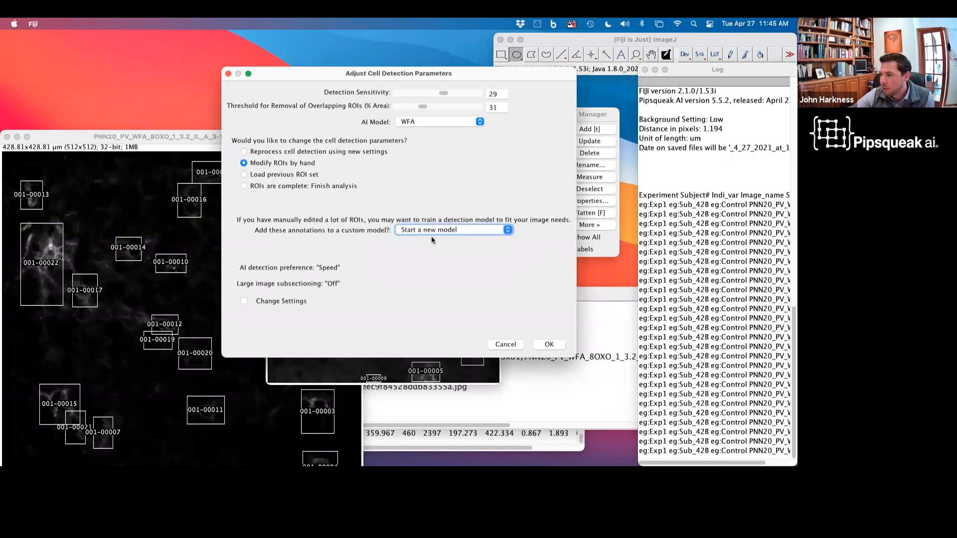
click(325, 188)
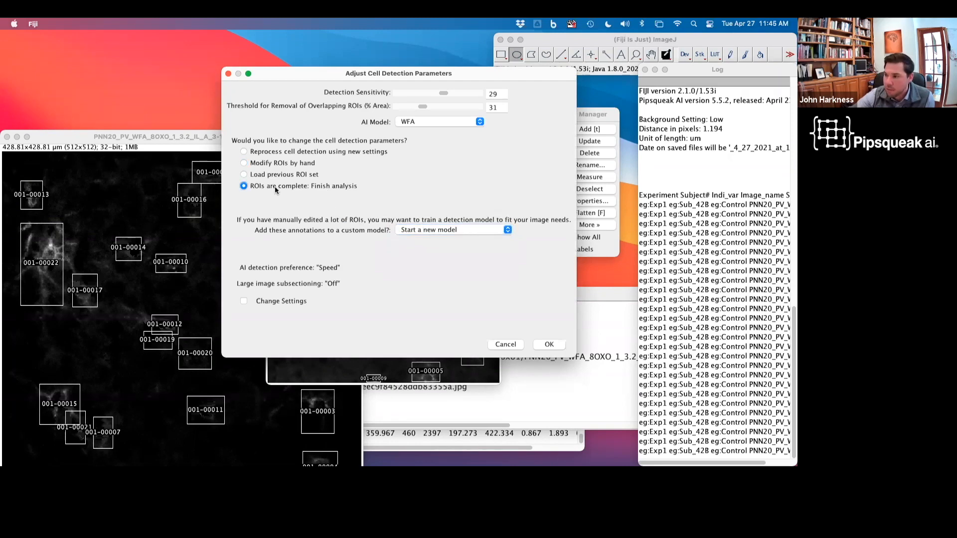
click(551, 346)
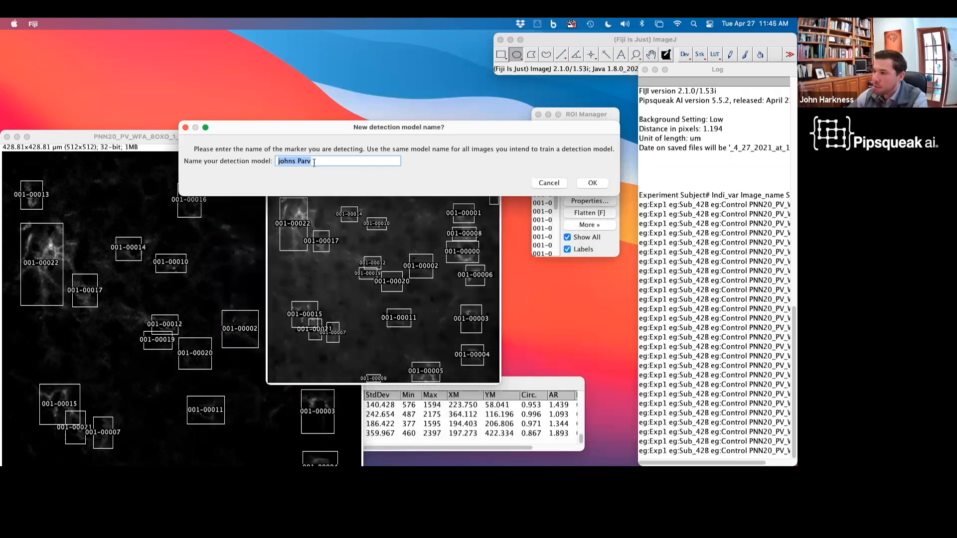
double_click(308, 160)
text(wfa b)
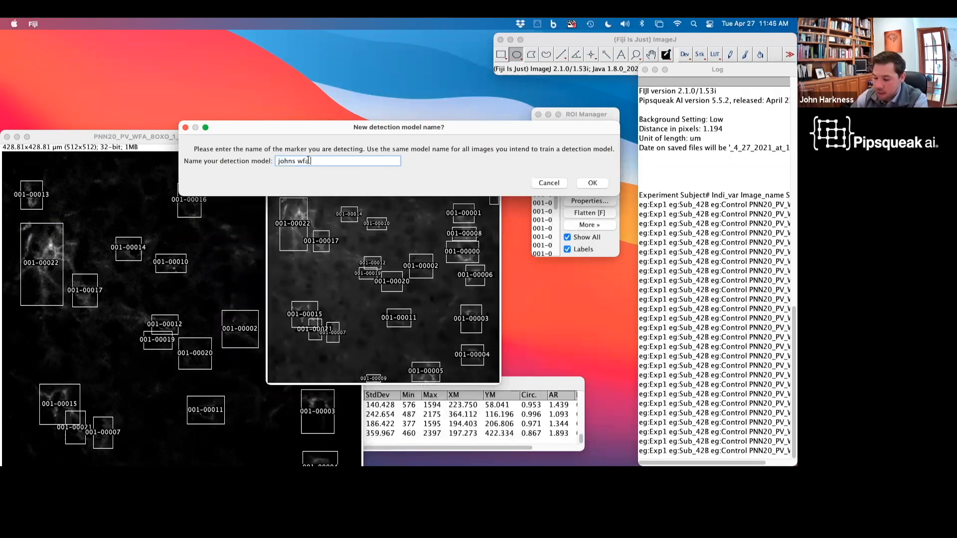
click(592, 184)
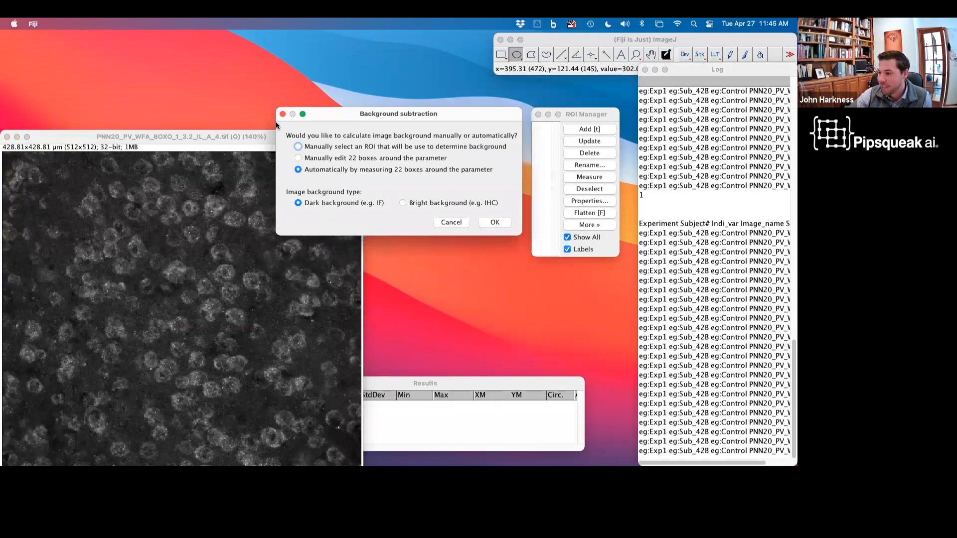
Step: Run automatic background subtraction and 8-oxo-dG cell detection with the default parameters
click(499, 222)
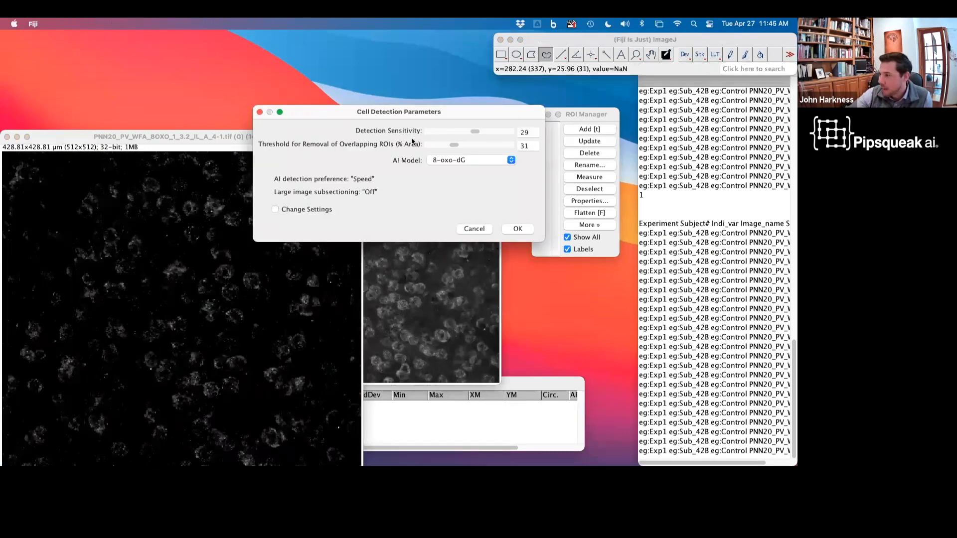
click(518, 229)
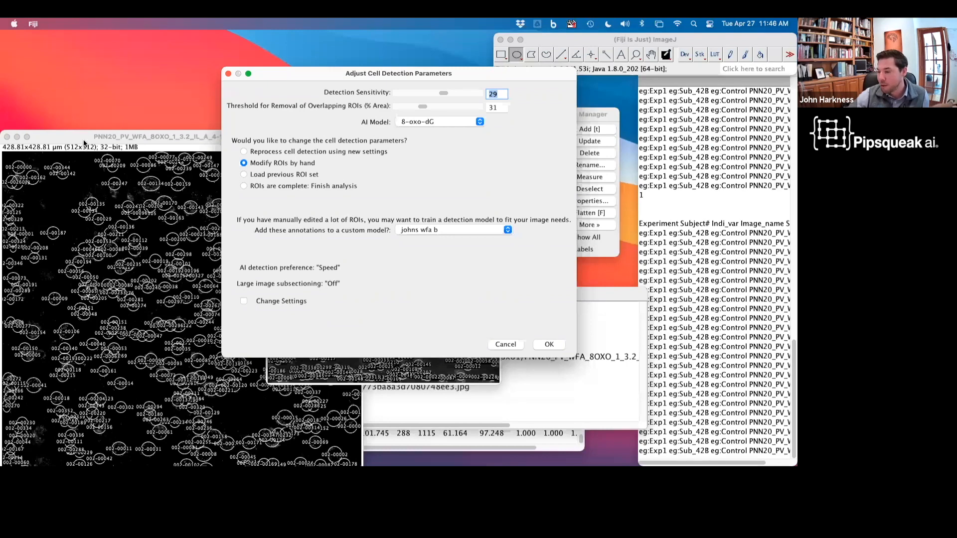
Step: Finish the 8-oxo-dG ROIs without adding their annotations to any custom model
drag(84, 142, 98, 93)
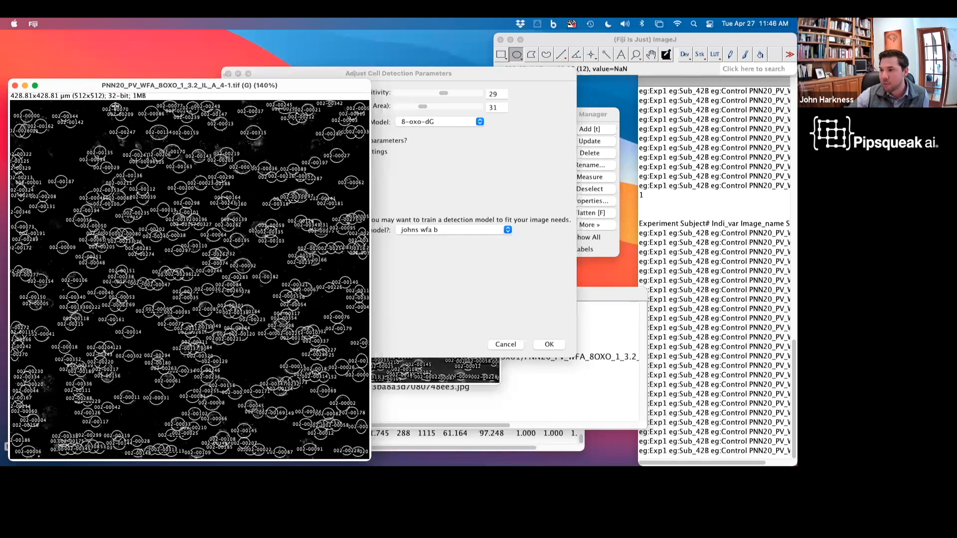
mouse_move(90, 86)
mouse_down()
mouse_move(89, 166)
mouse_move(94, 79)
mouse_move(94, 92)
mouse_up()
drag(92, 131, 88, 230)
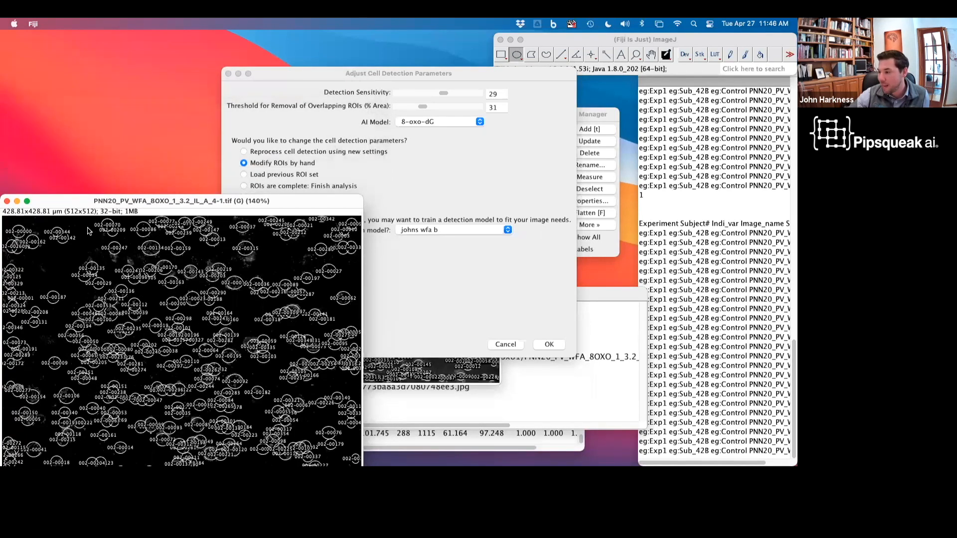
click(405, 326)
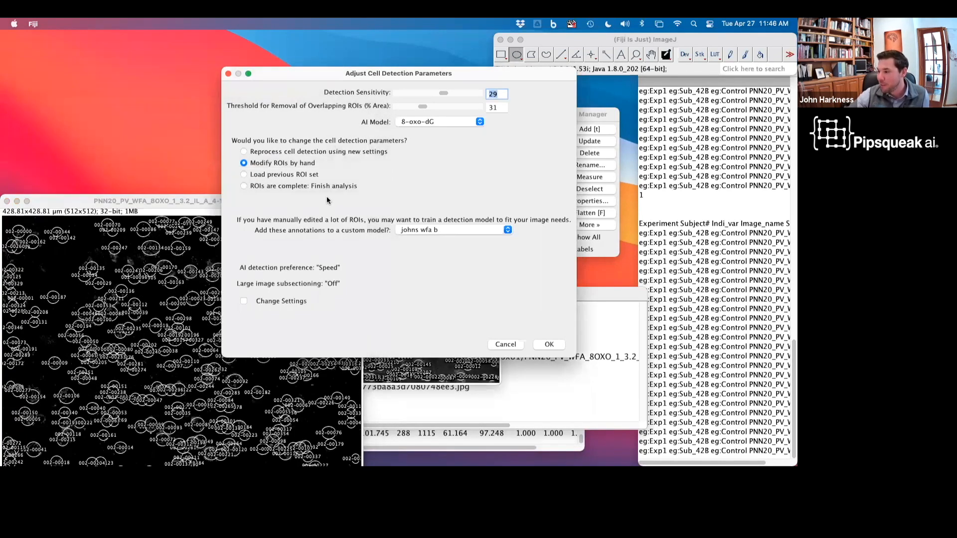
click(314, 186)
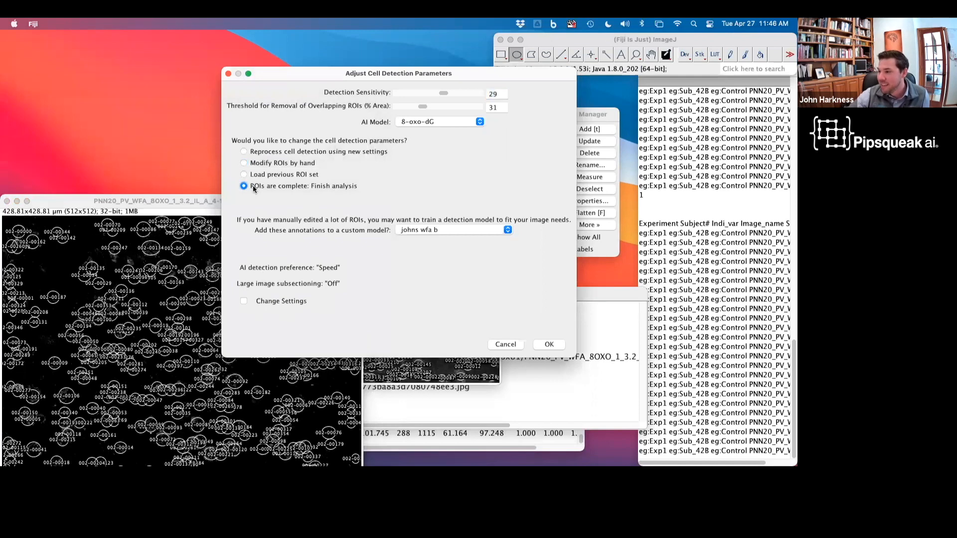
click(421, 231)
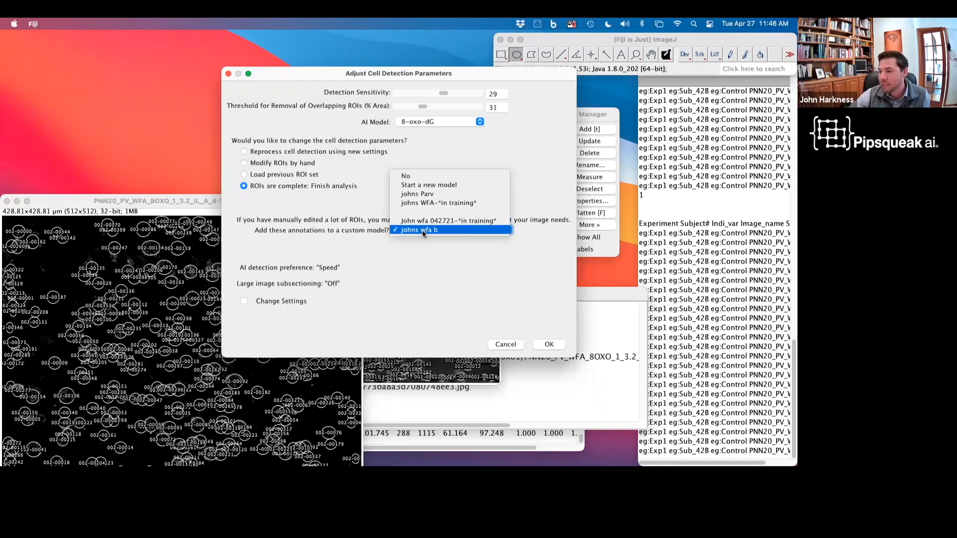
click(407, 178)
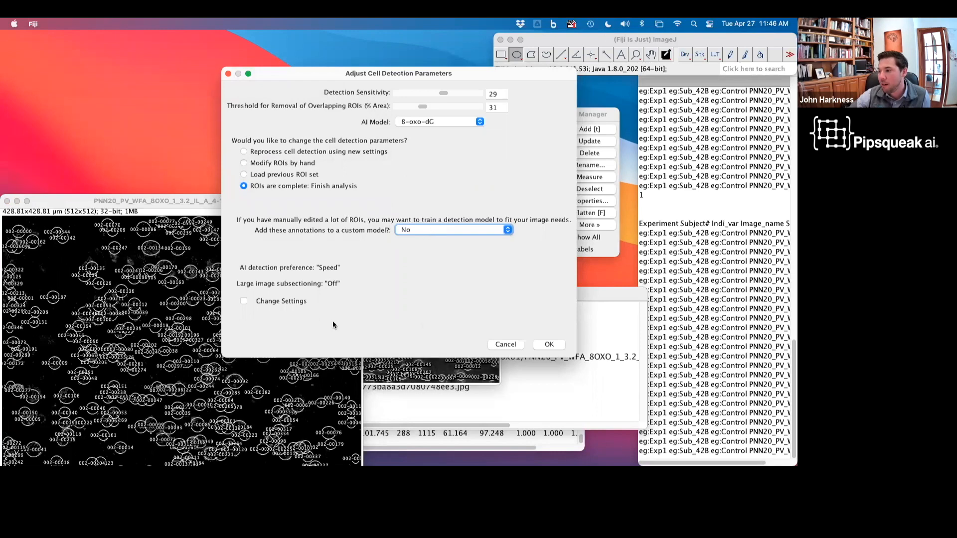
click(549, 345)
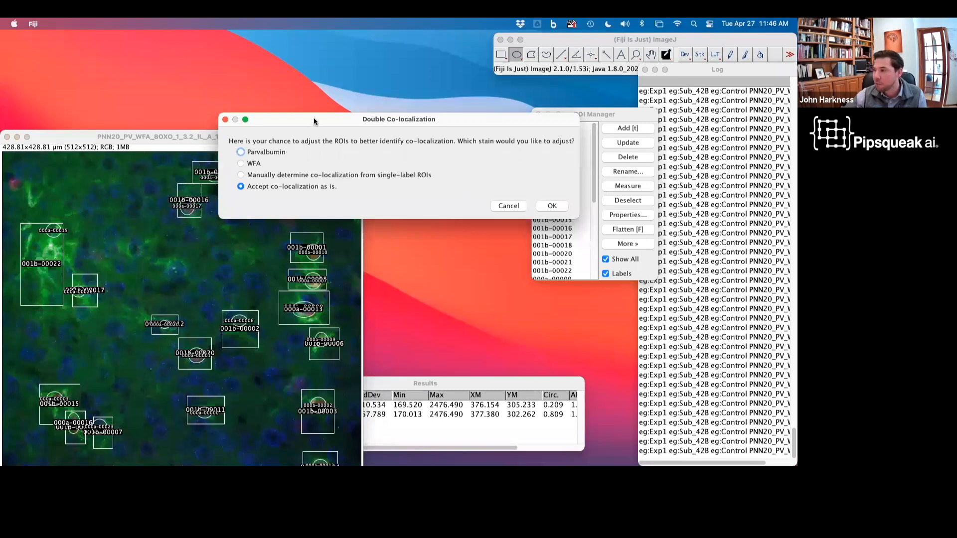
Step: Accept the double co-localization as is
drag(314, 122, 495, 118)
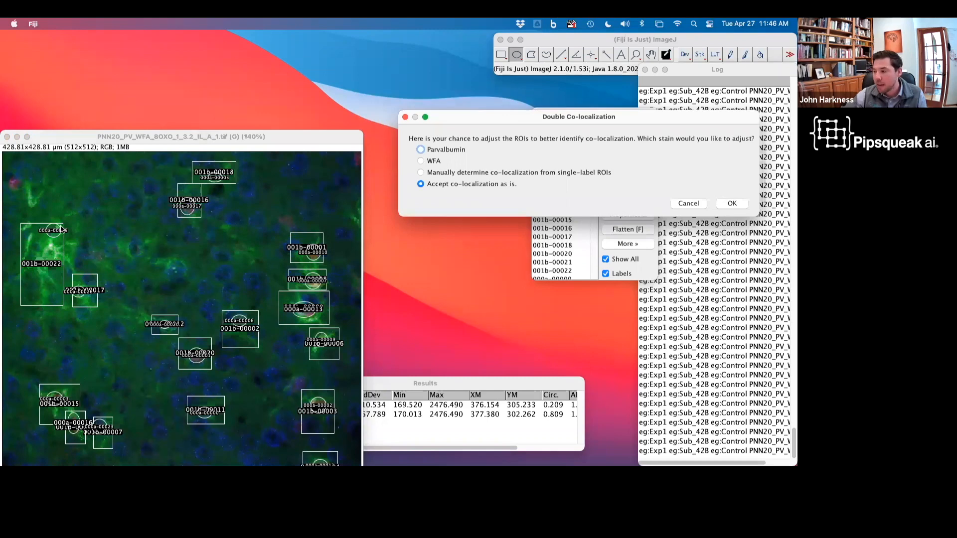
drag(83, 140, 91, 68)
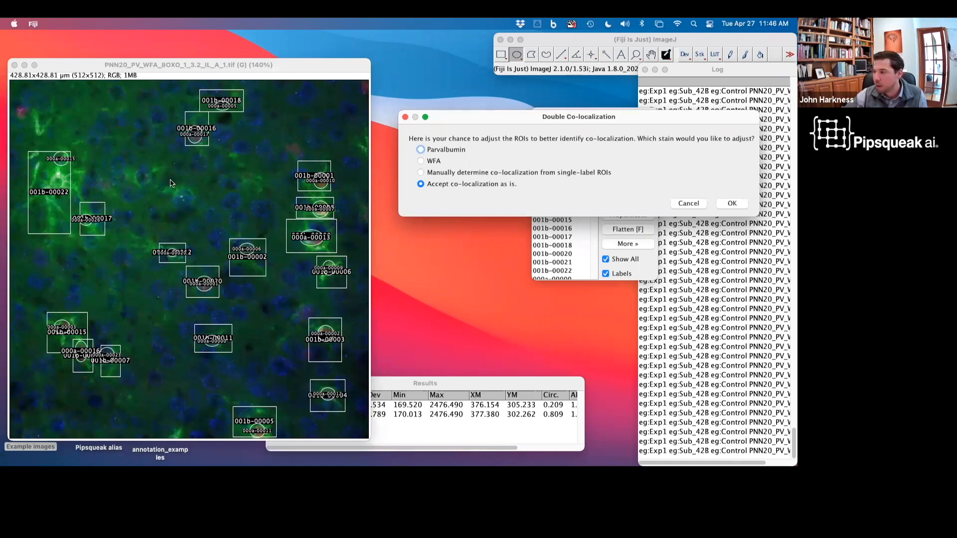
click(733, 203)
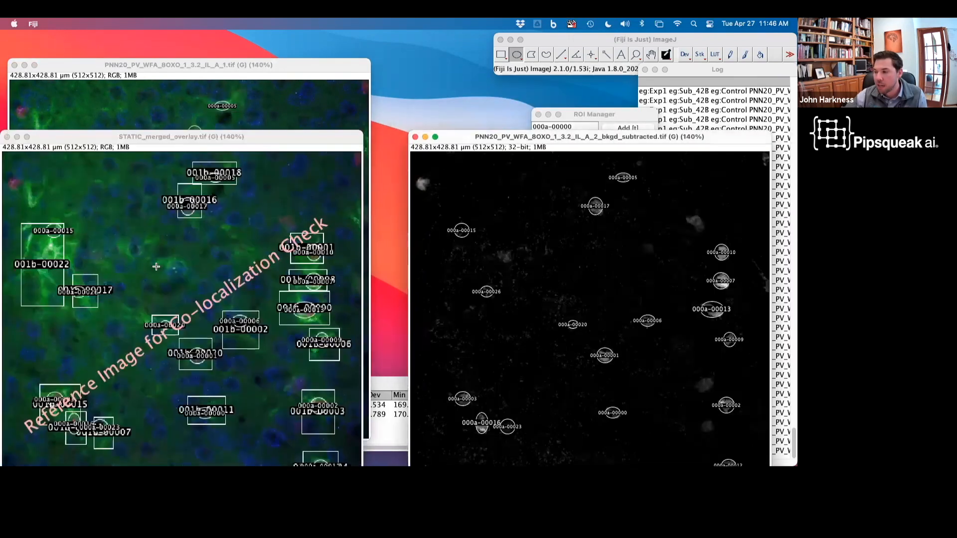
Step: Review the ROIs on the background-subtracted and merged overlay images, then confirm the double-labeling without adjusting any ROIs
drag(462, 135, 328, 142)
drag(62, 136, 74, 71)
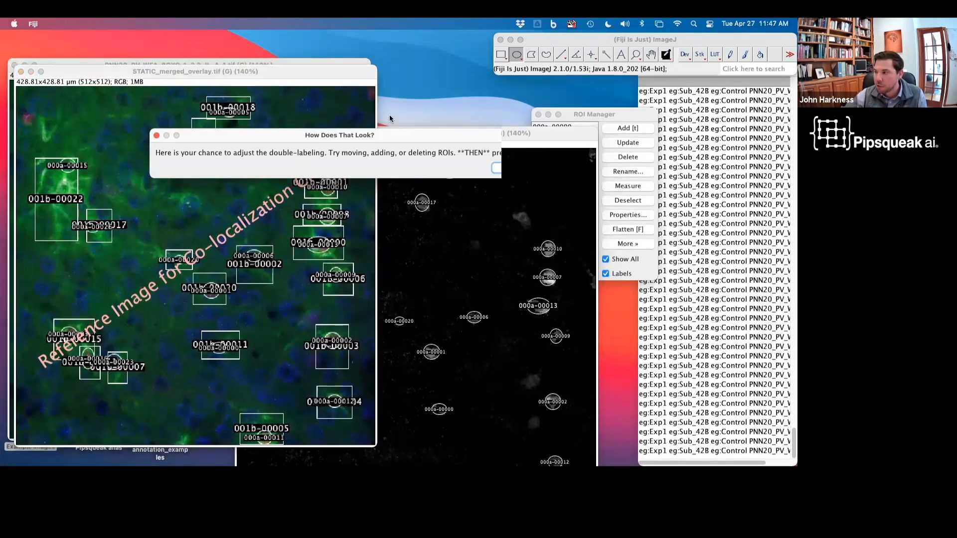
drag(348, 136, 708, 63)
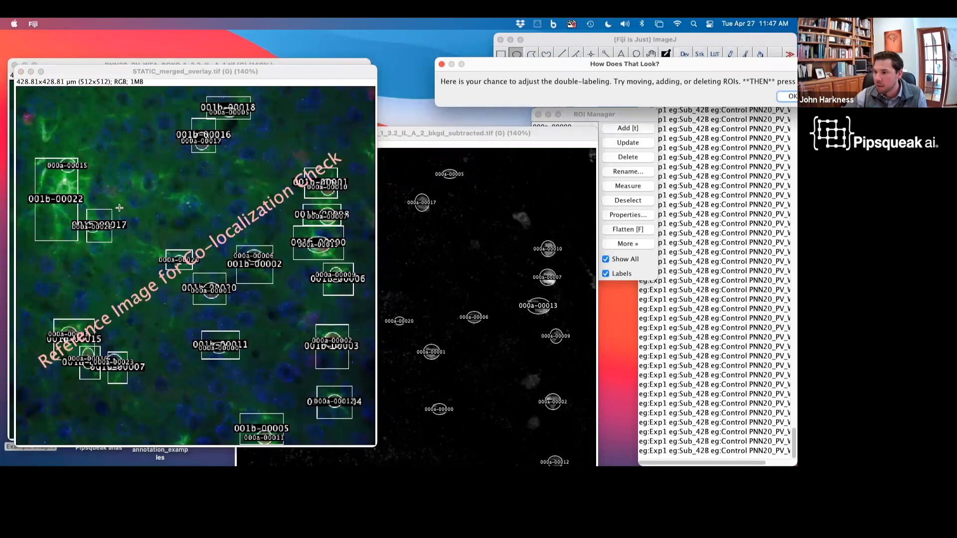
drag(571, 137, 710, 113)
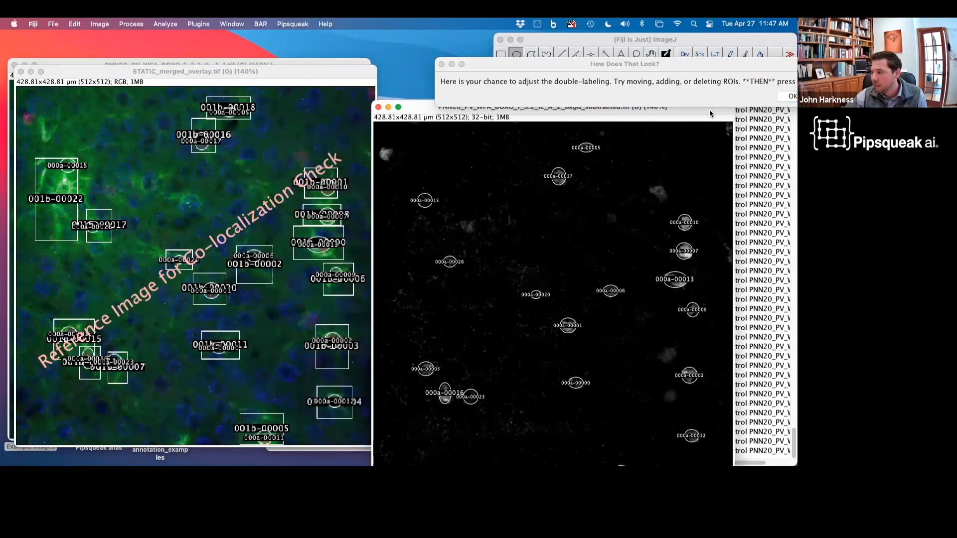
click(425, 203)
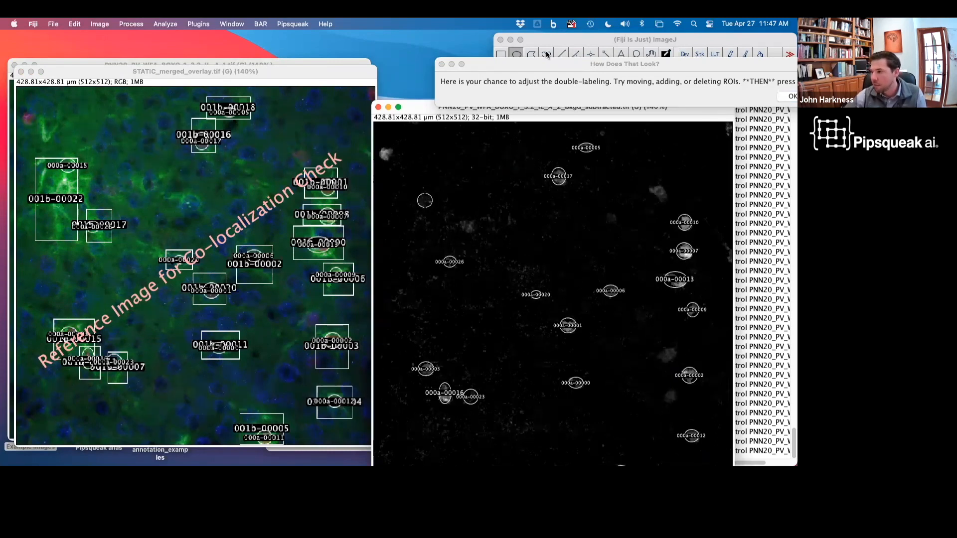
drag(597, 60, 417, 72)
click(604, 104)
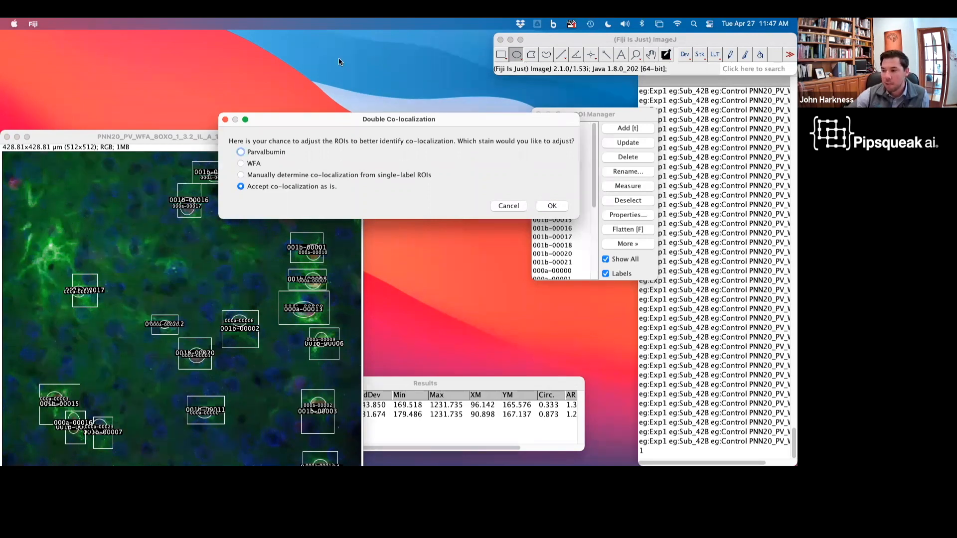
Step: Keep the co-localization unchanged and confirm the Double Co-localization dialog
drag(355, 118, 494, 113)
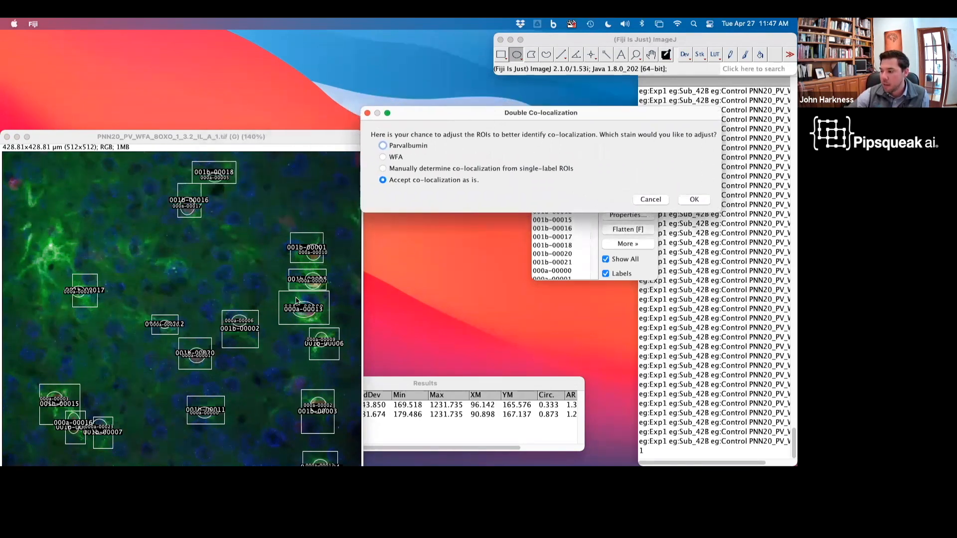
drag(277, 136, 276, 94)
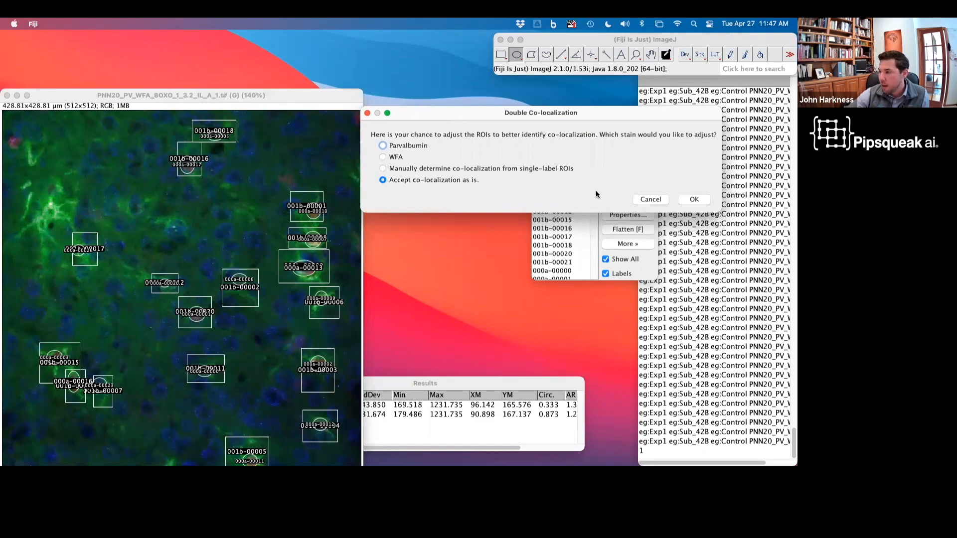
click(693, 200)
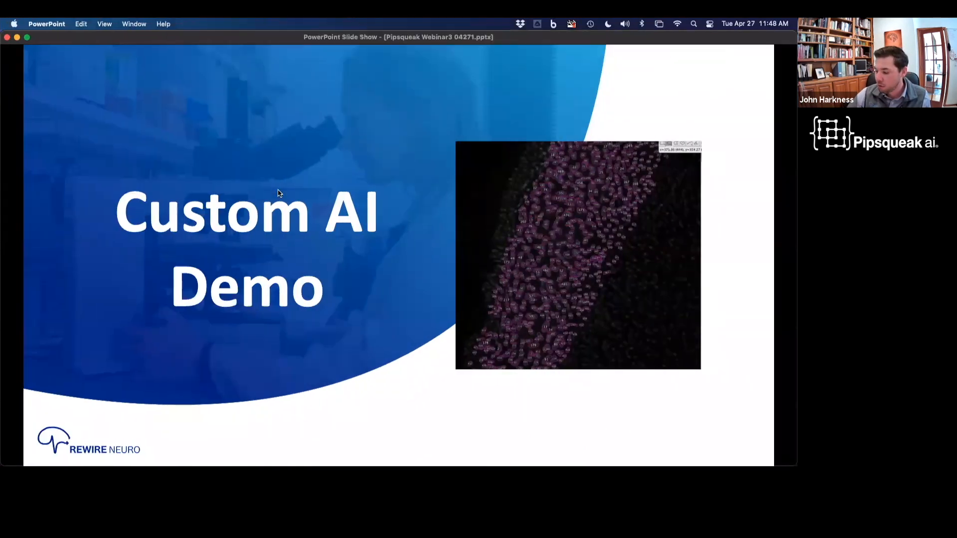
key(Right)
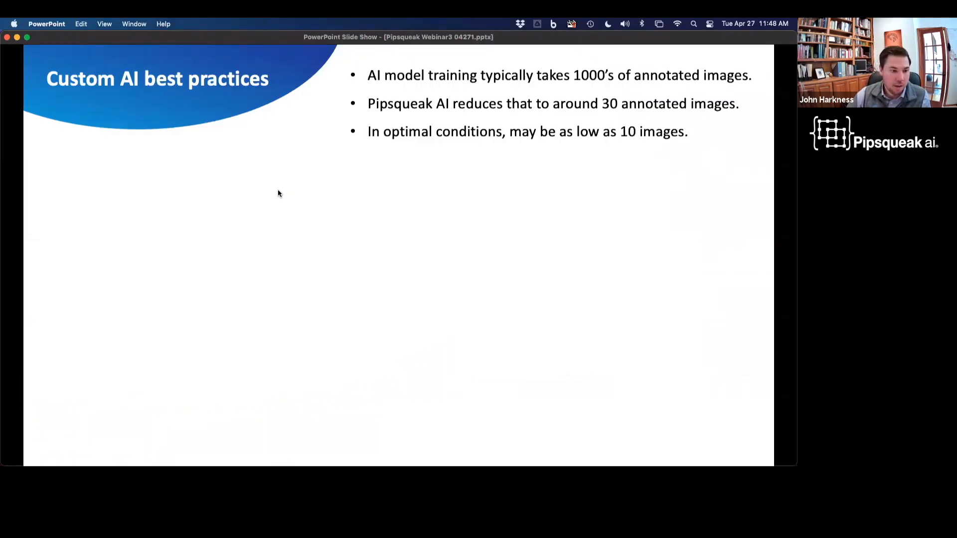